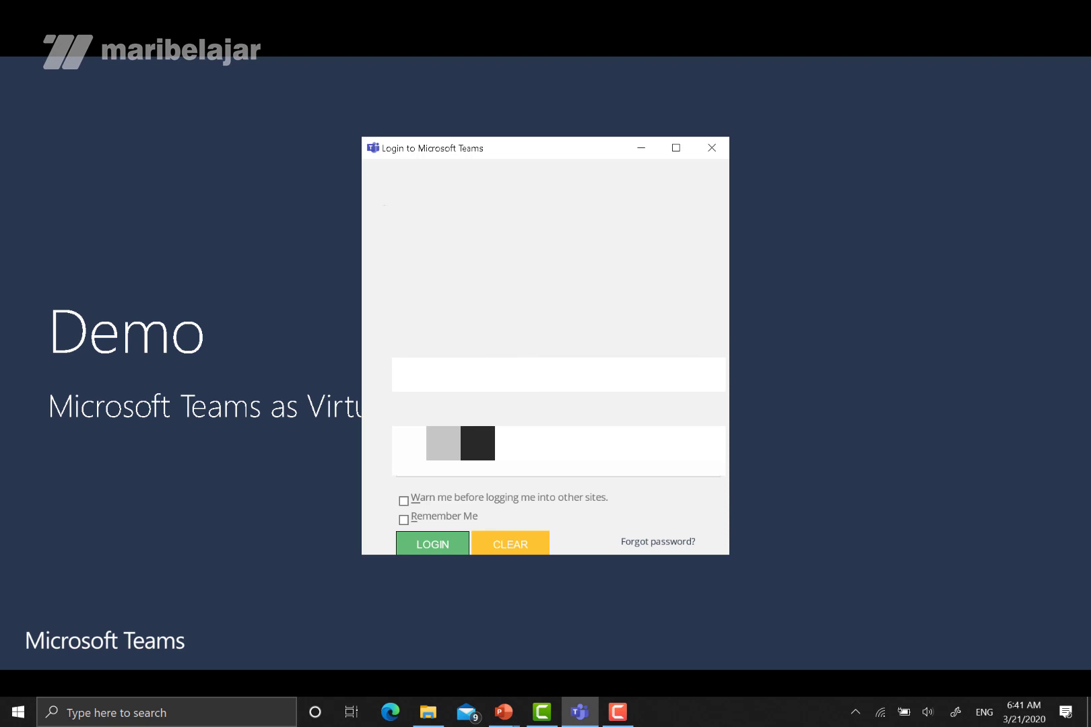
- Log in to the Microsoft Teams account with the Remember Me option
left_click(437, 520)
left_click(436, 545)
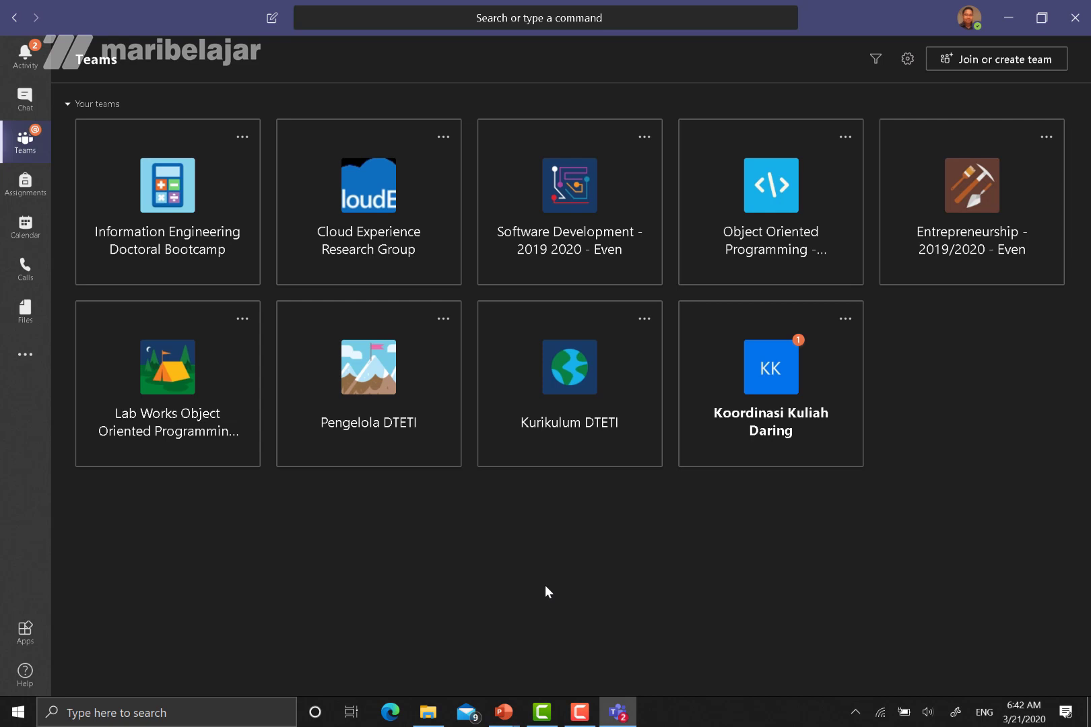
- Start a new team of type Class and name it "Manajemen Proyek - 2019/2020 - Genap"
left_click(987, 65)
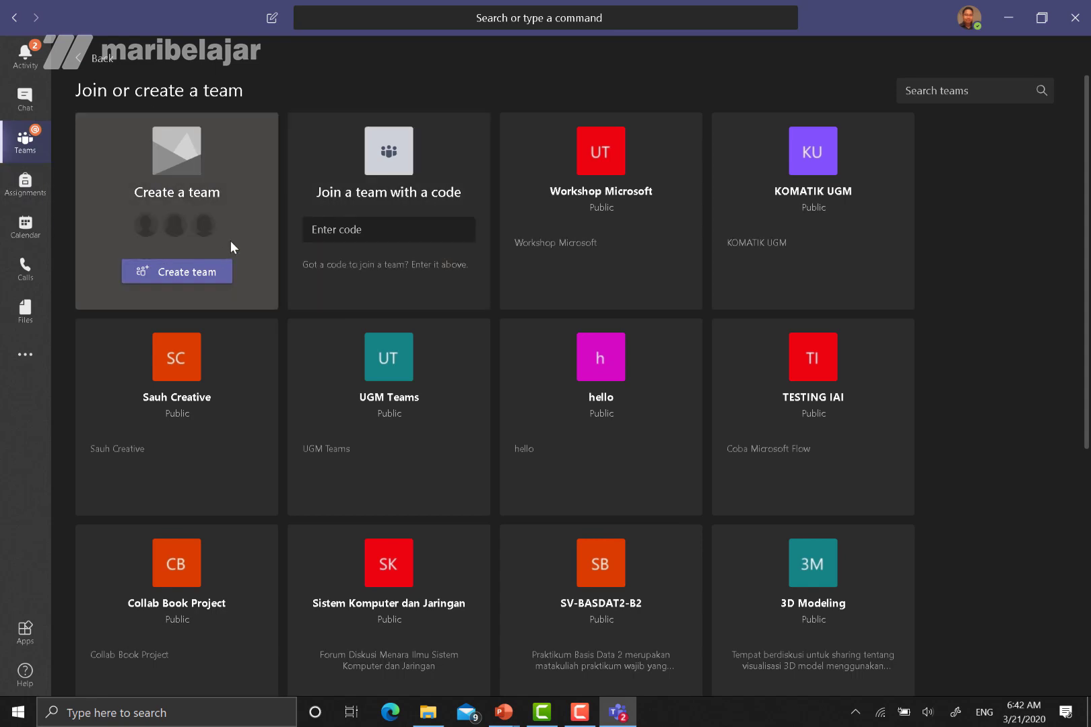
left_click(218, 275)
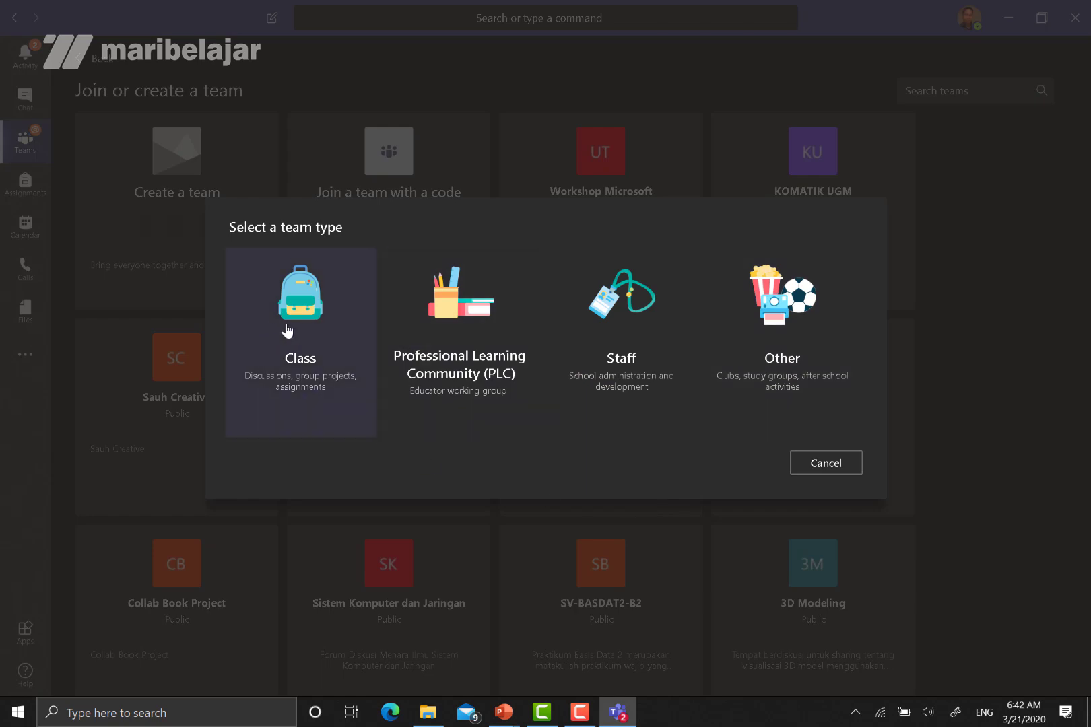
left_click(287, 330)
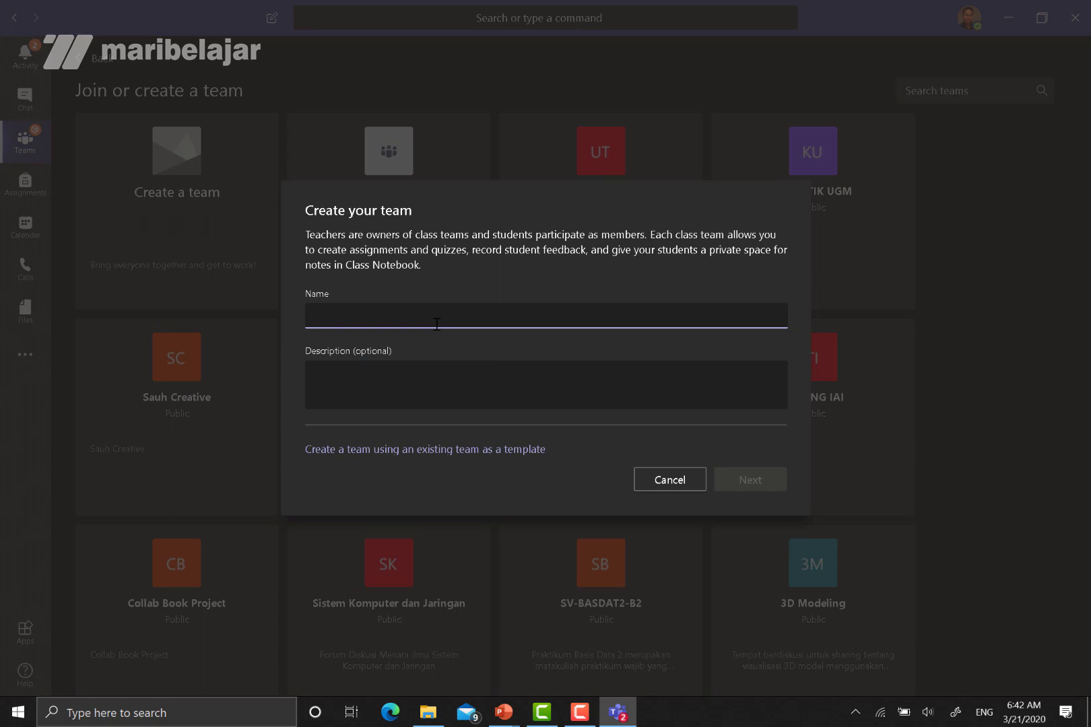
type("Manajemen Pro")
type("jek")
key("BackSpace")
key("BackSpace")
key("BackSpace")
type("yek")
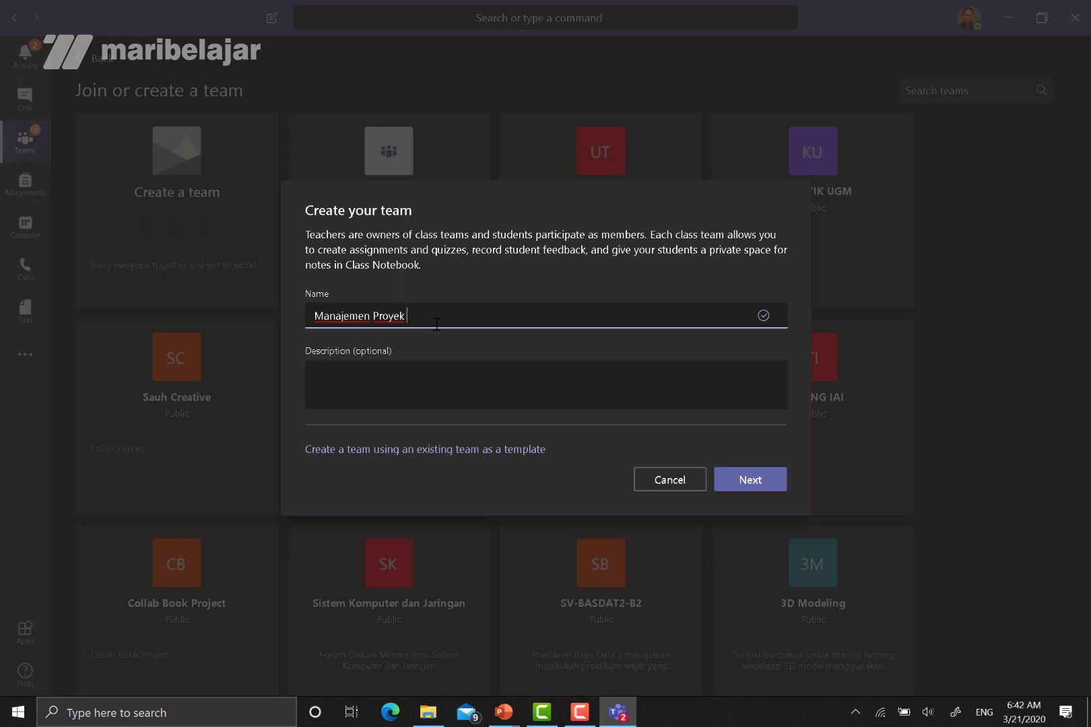
type("- 2019/2020 - Genap")
key("Tab")
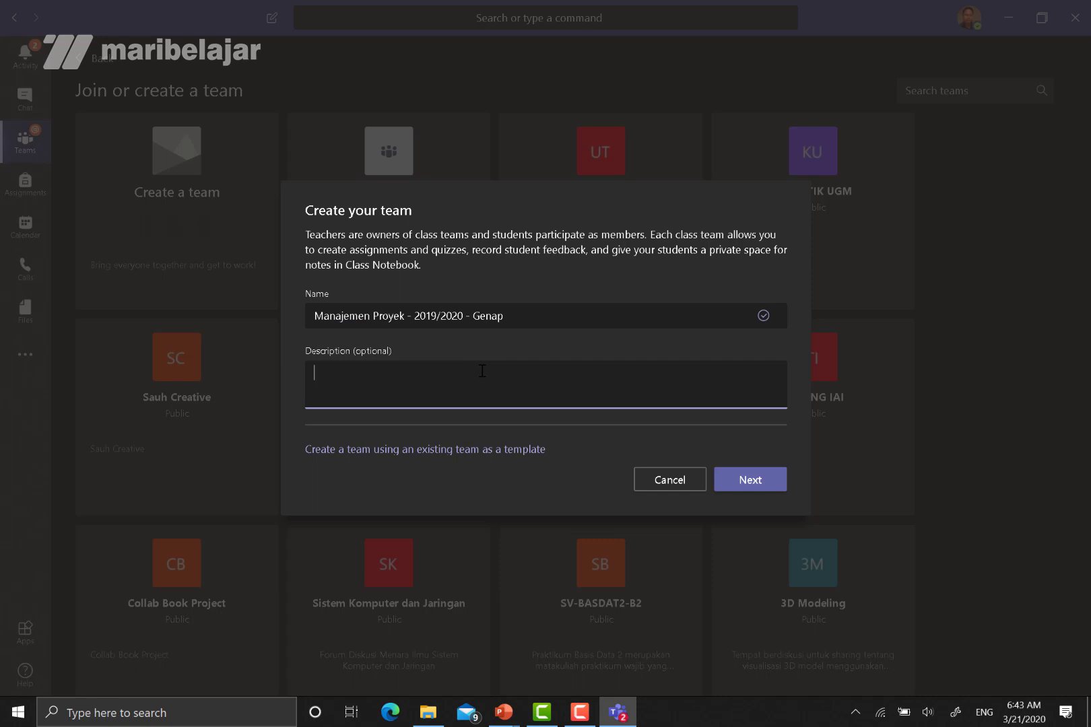
- Enter the description "Manajemen proyek bagi mahasiswa magister TIF" for the team and proceed to adding people
type("Manajemen proyek bagi m")
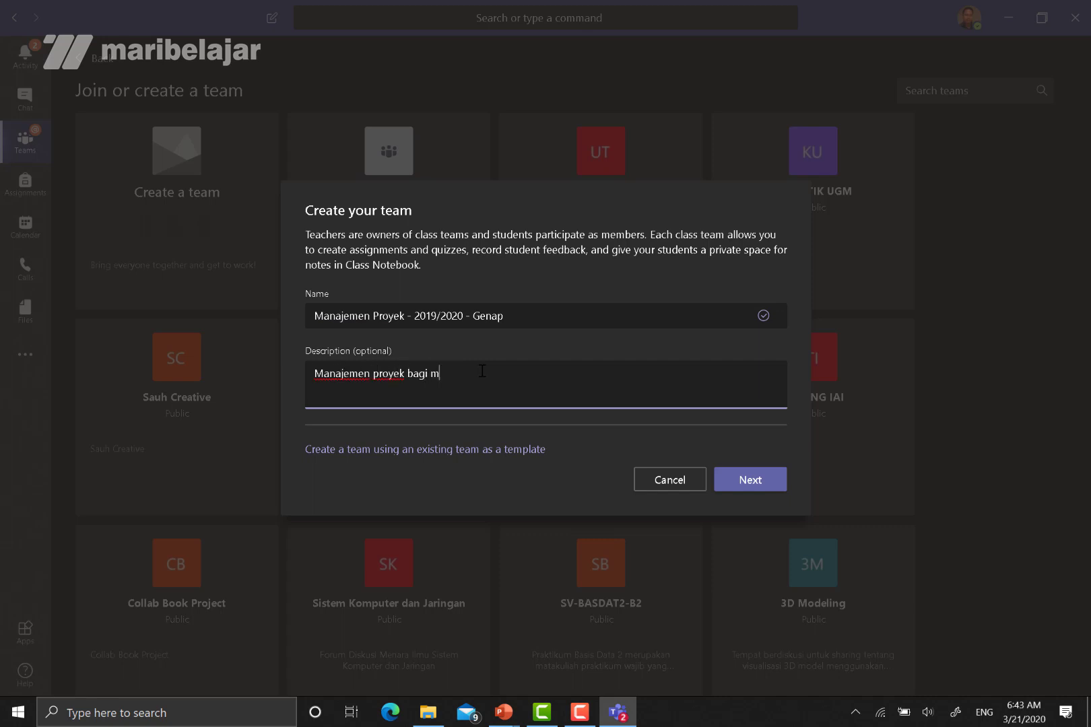
type("ahsaiswa")
key("ctrl+Left")
key("Right")
key("Right")
key("Right")
key("BackSpace")
key("Right")
type("s")
key("End")
type("magister TIF")
left_click(751, 478)
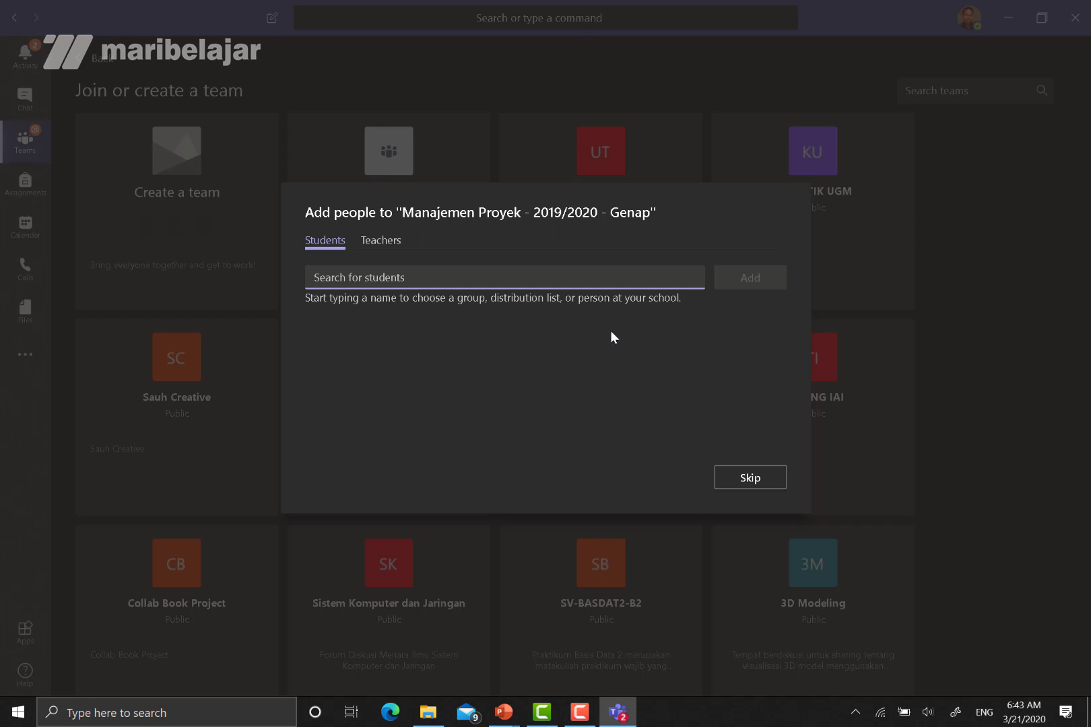
- Find a colleague by name and add them to the new class team as a teacher
left_click(384, 244)
type("sarji")
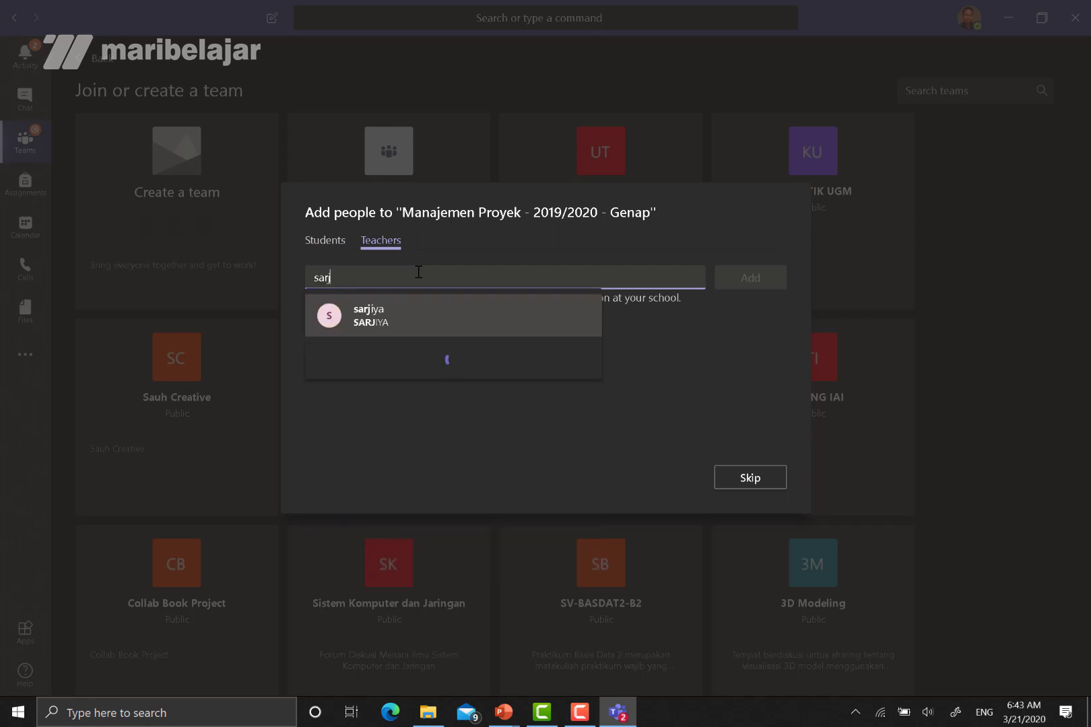
left_click(402, 325)
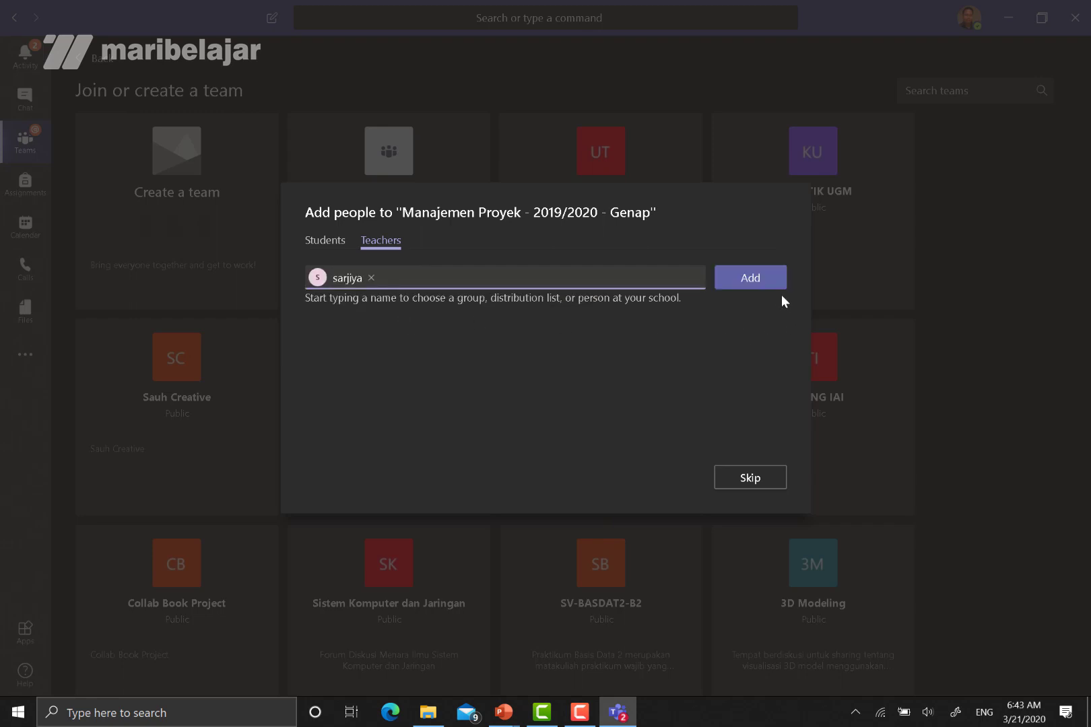
left_click(762, 282)
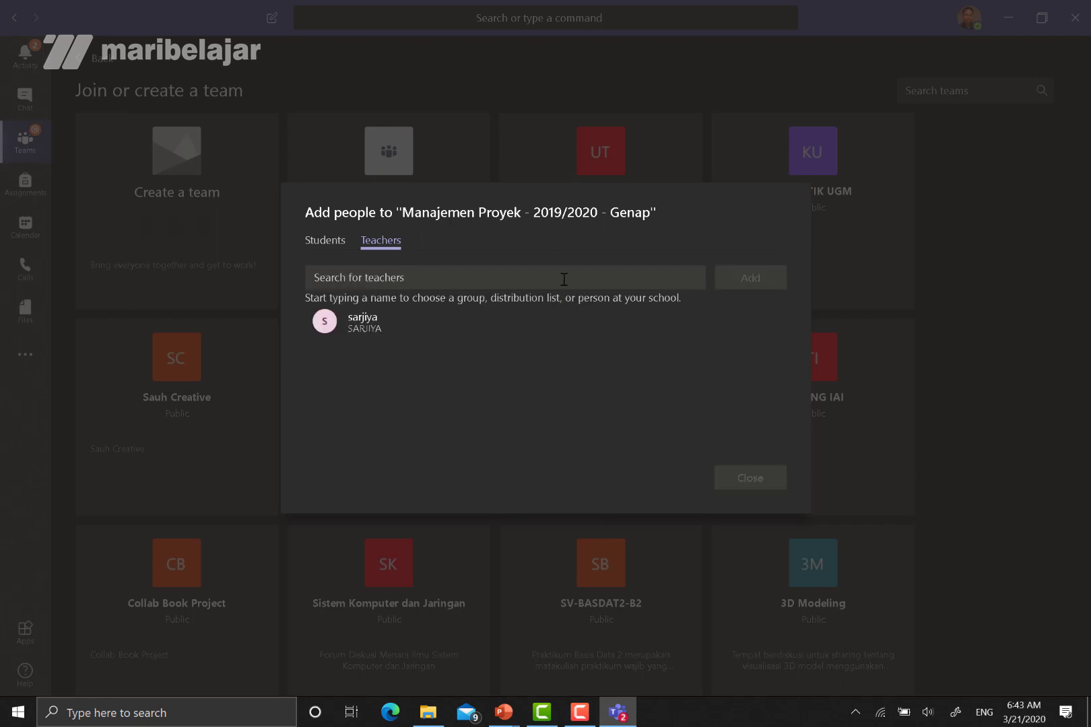
- Add a second colleague as a teacher of the class team and finish adding people
left_click(506, 274)
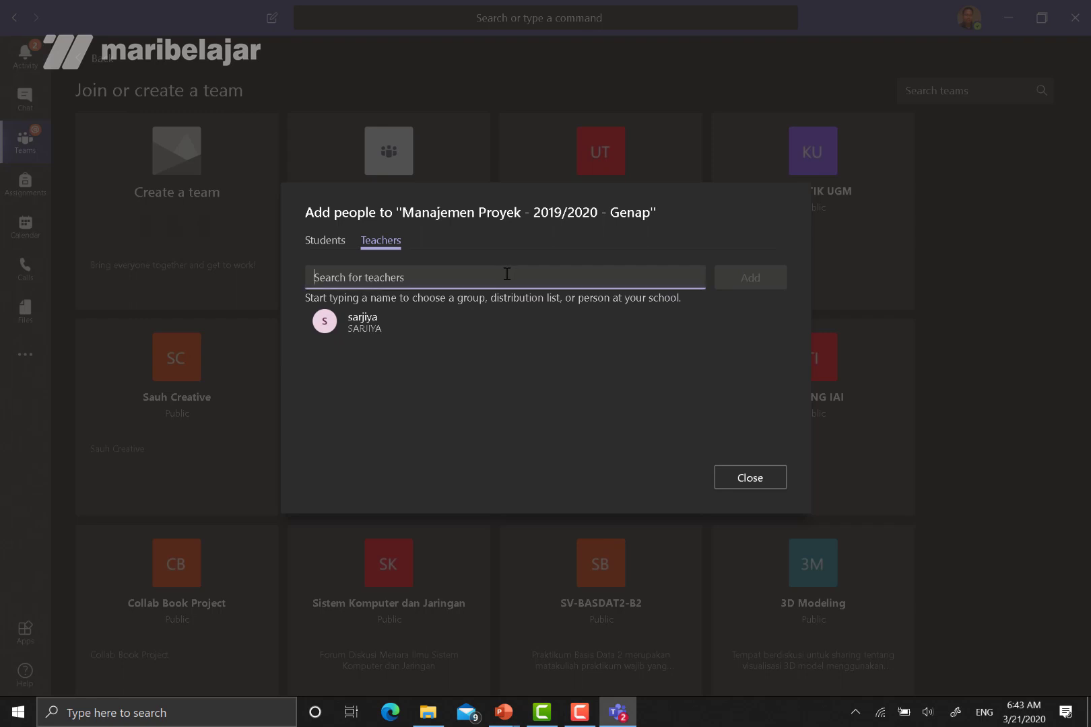
type("les")
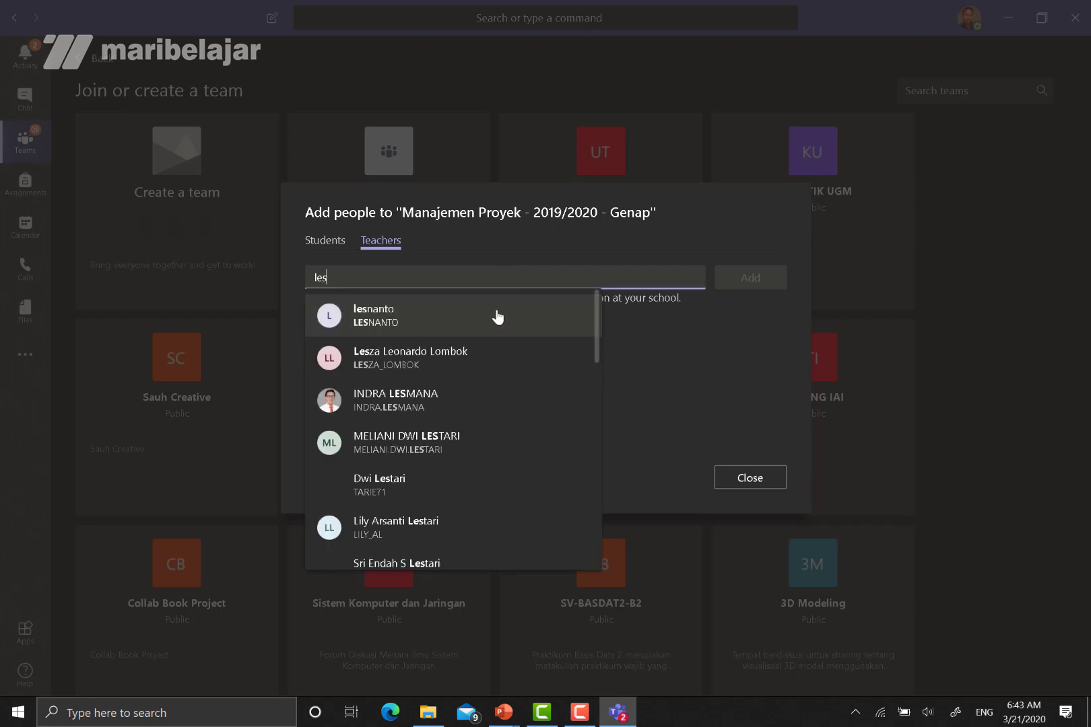
left_click(494, 317)
left_click(747, 283)
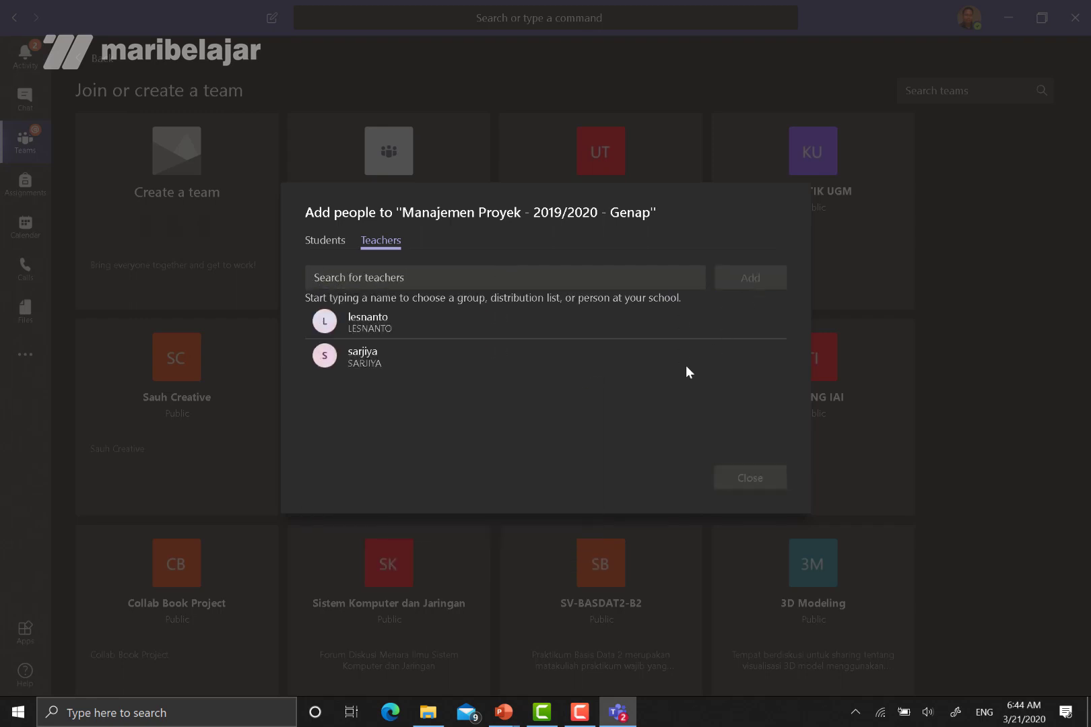
left_click(557, 276)
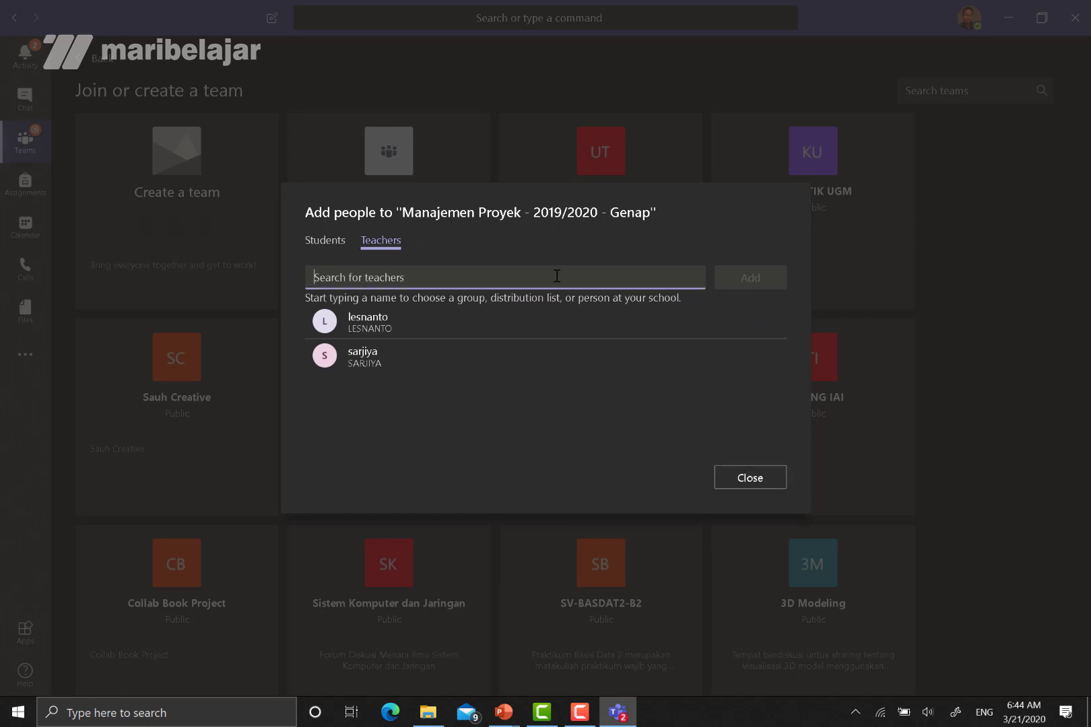
left_click(740, 482)
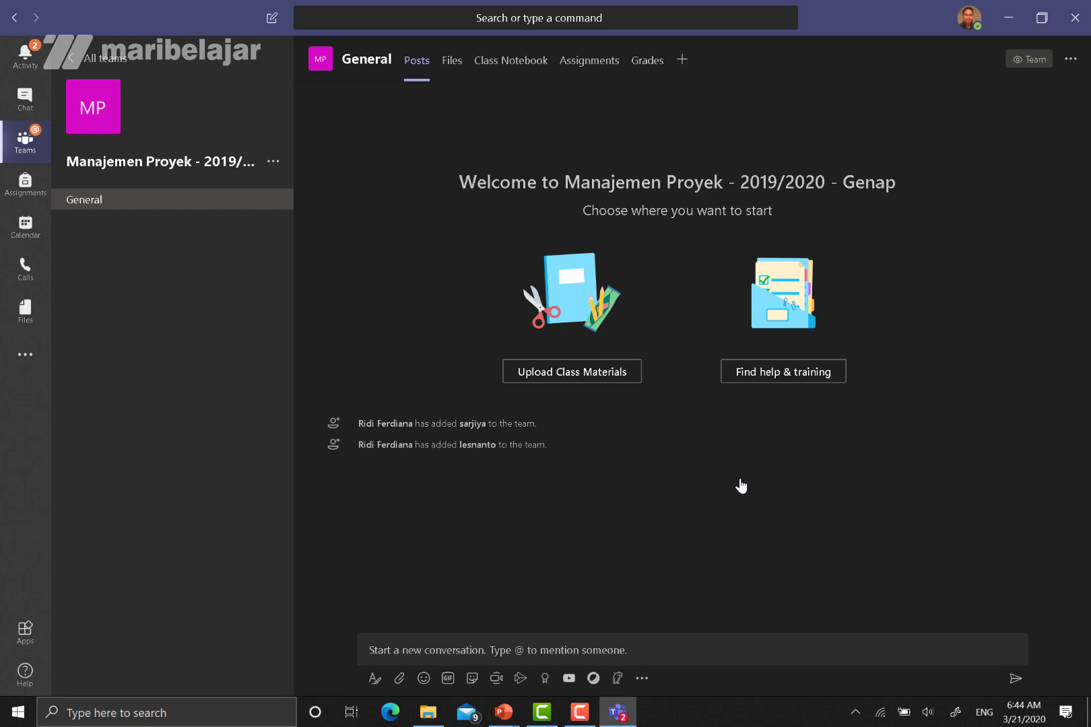
- Change the team picture to the orange newspaper avatar and update the class details
mouse_move(99, 120)
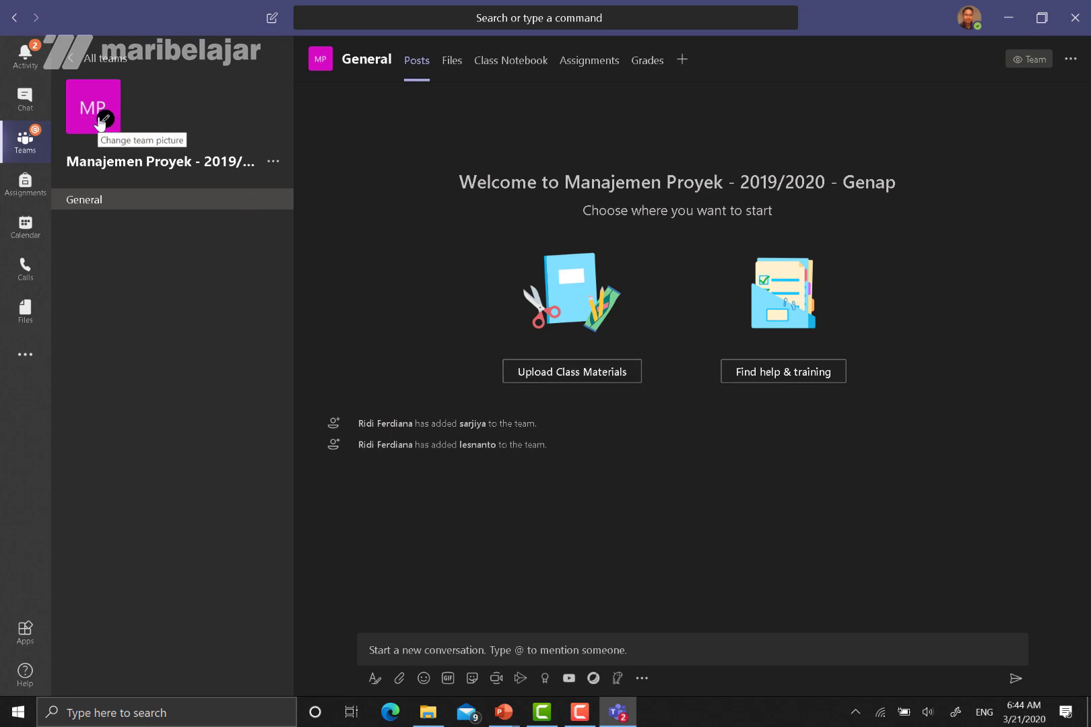
left_click(100, 120)
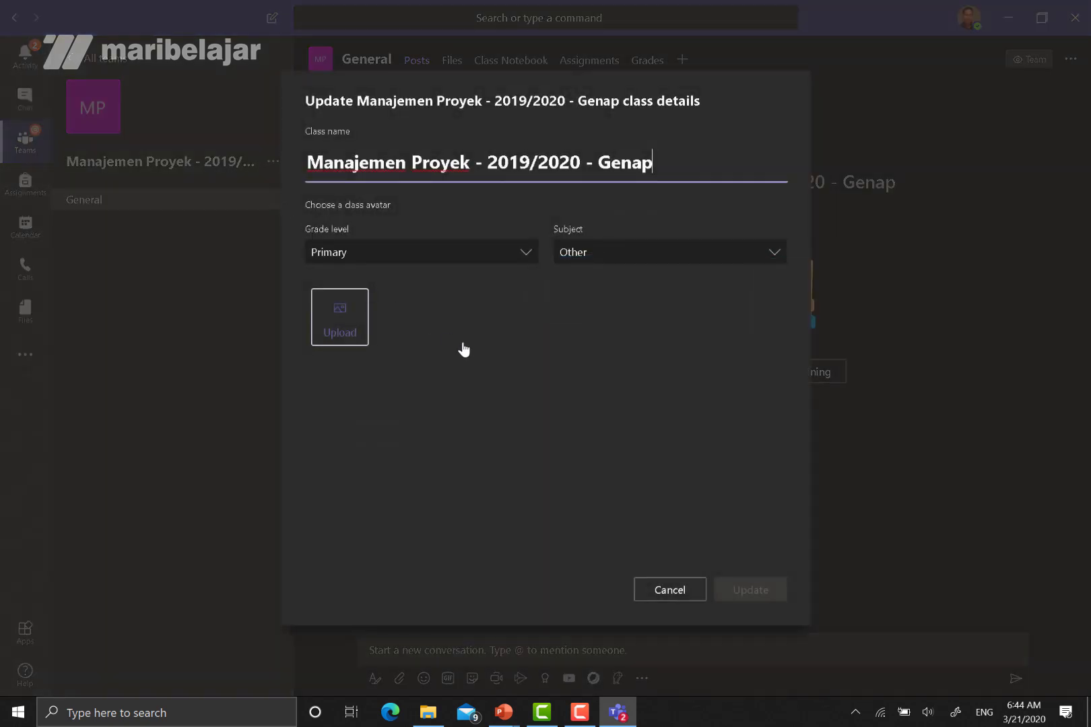
scroll(573, 446, "down", 5)
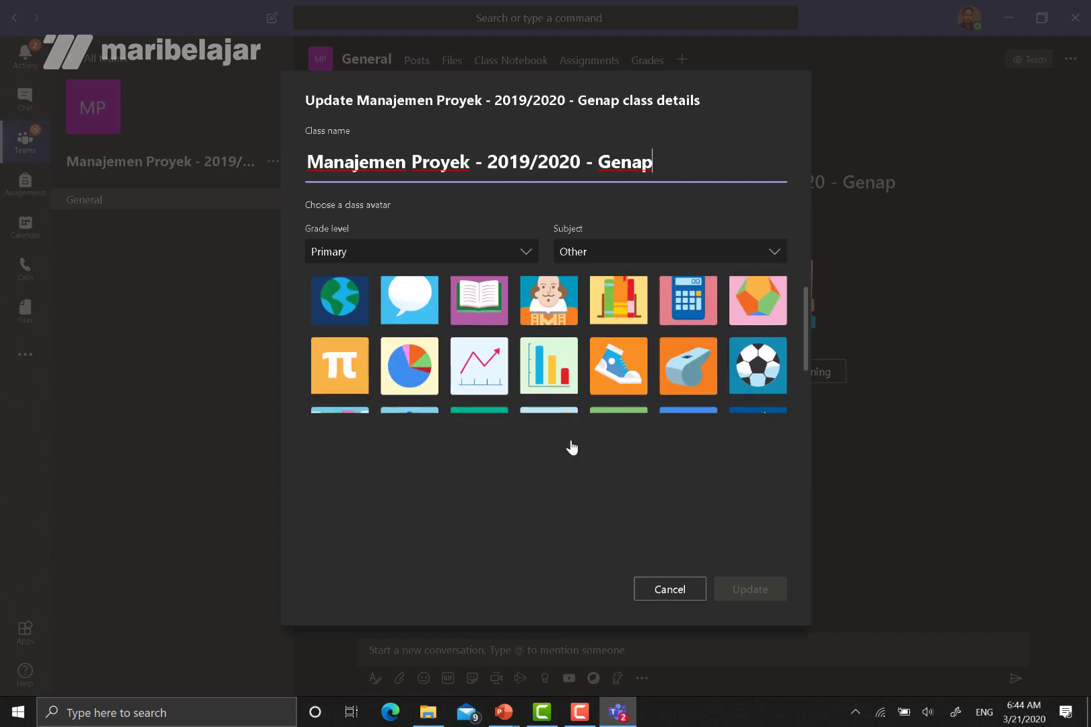
scroll(569, 449, "down", 3)
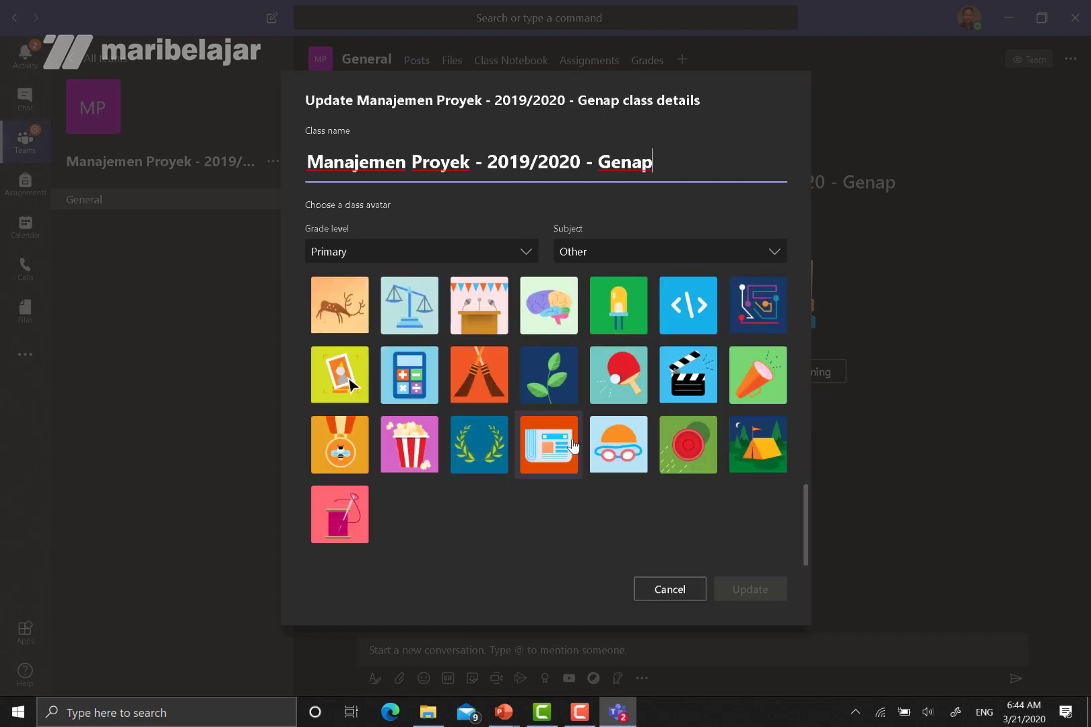
scroll(564, 451, "up", 10)
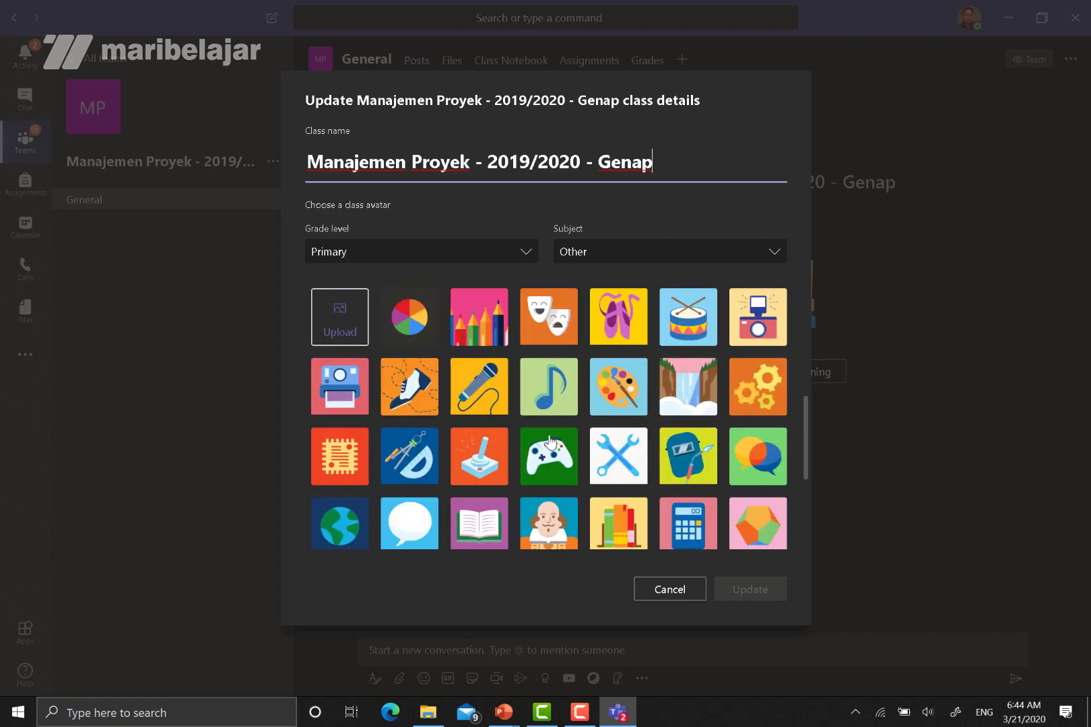
scroll(498, 430, "down", 2)
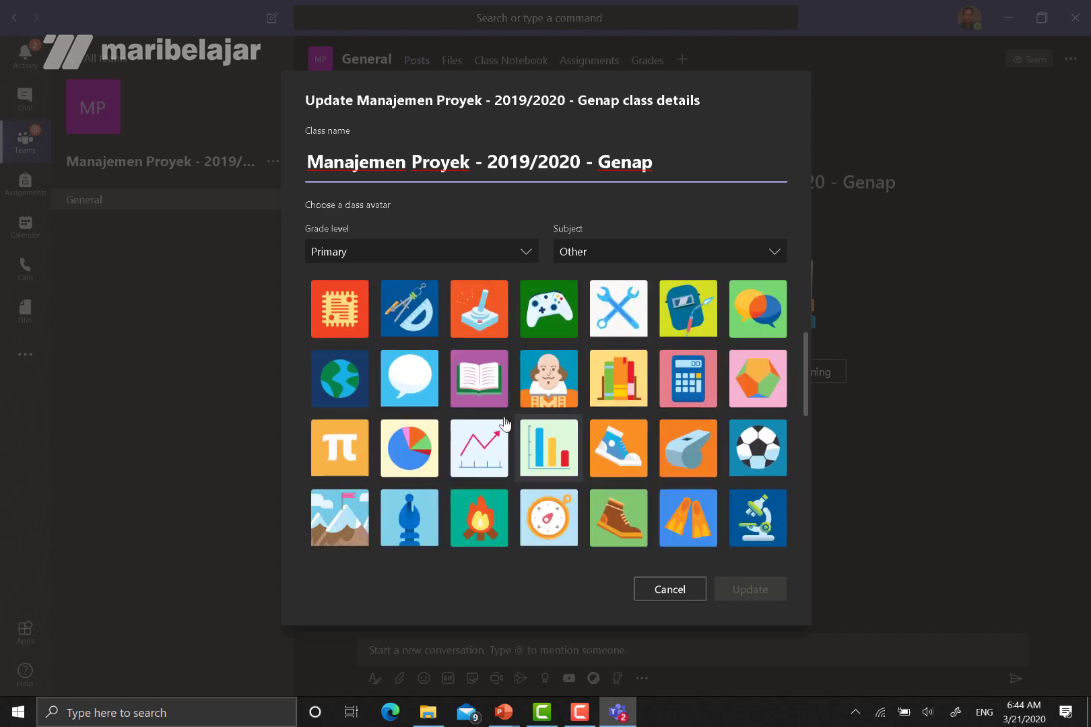
scroll(463, 411, "down", 2)
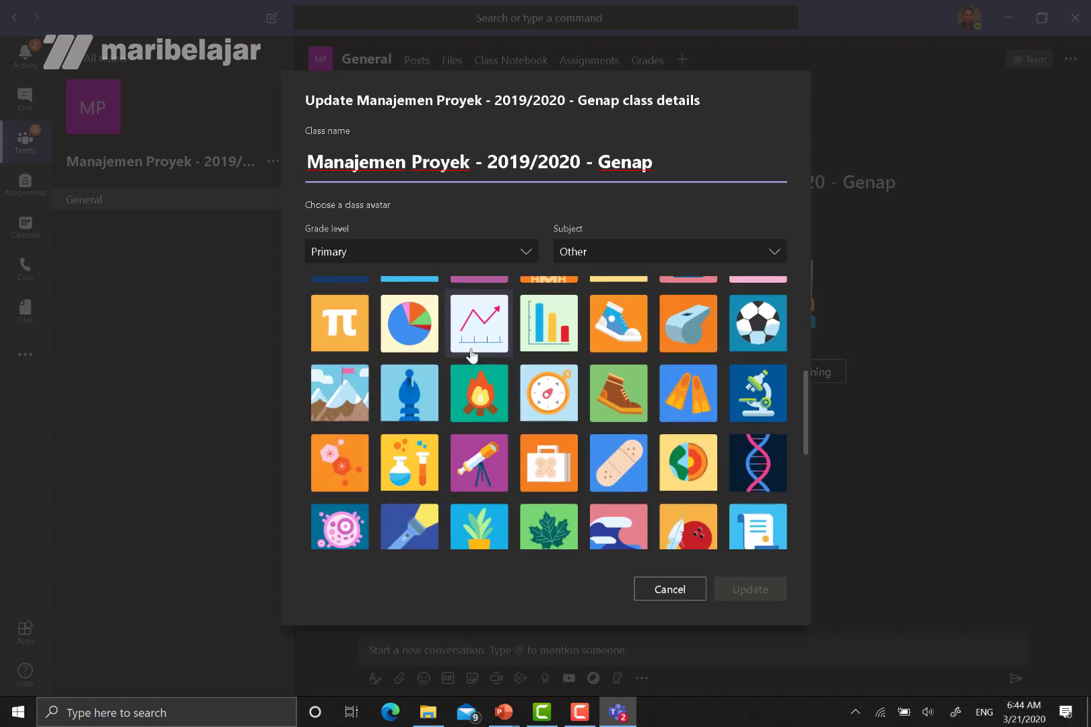
scroll(485, 414, "down", 3)
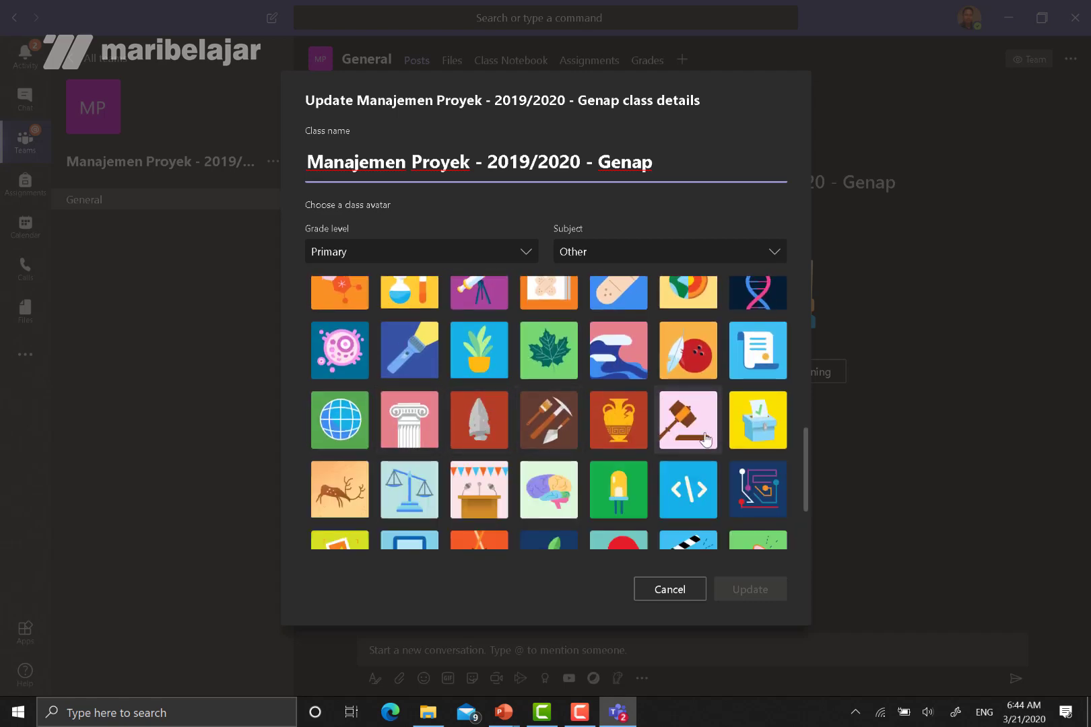
scroll(659, 443, "down", 3)
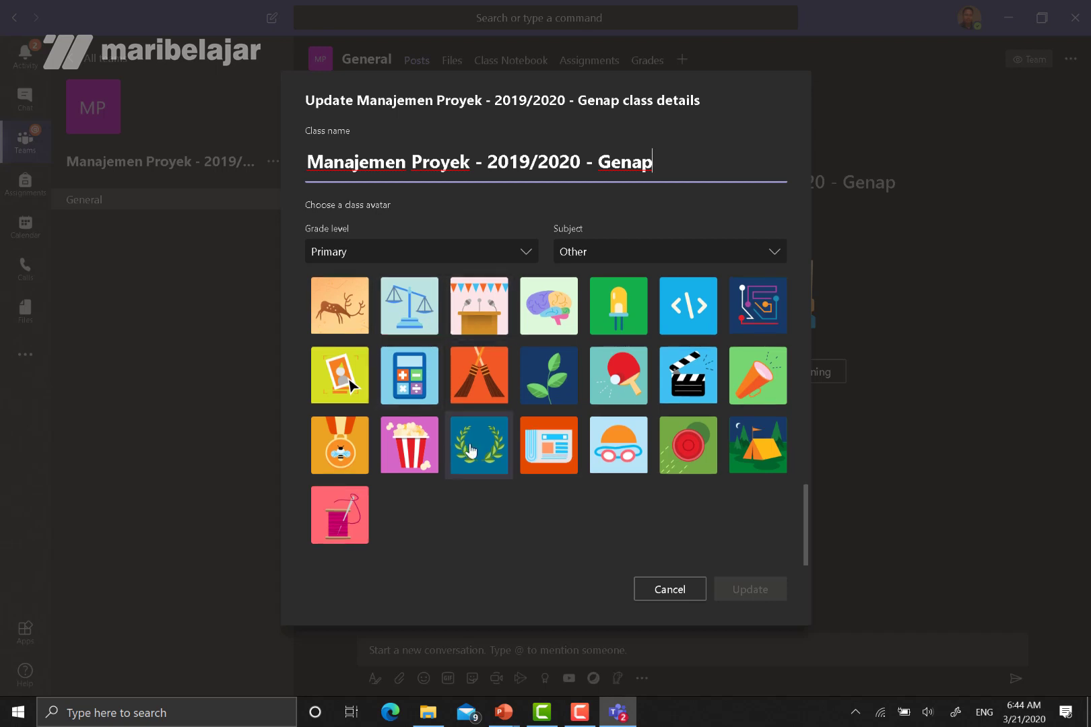
left_click(535, 450)
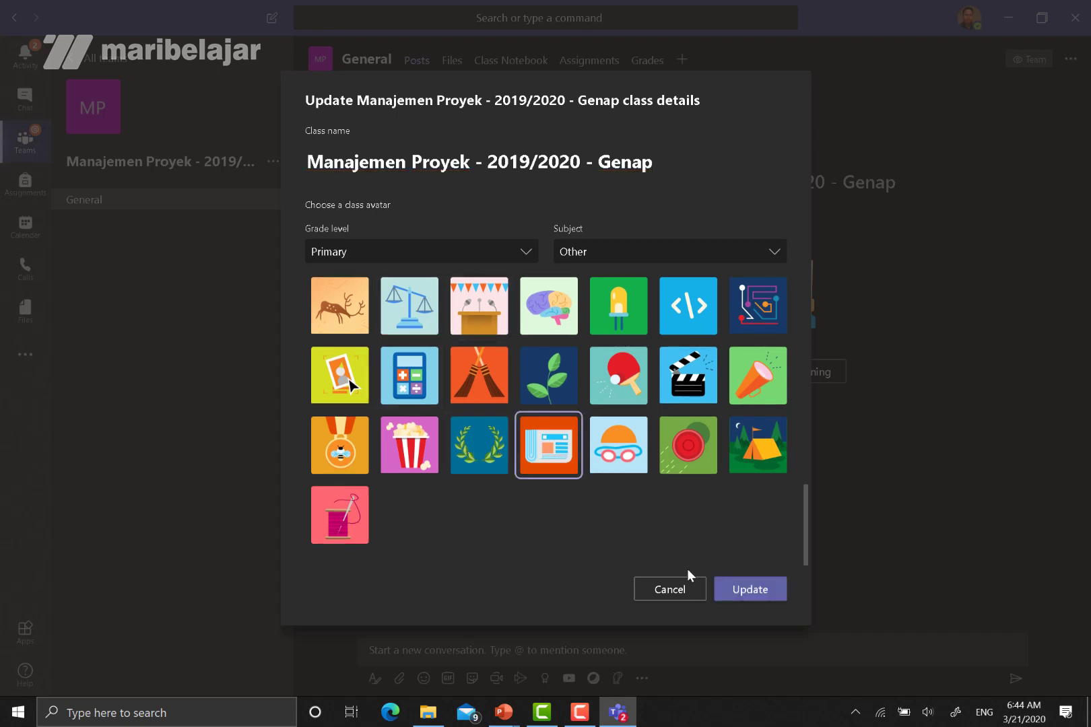
left_click(746, 591)
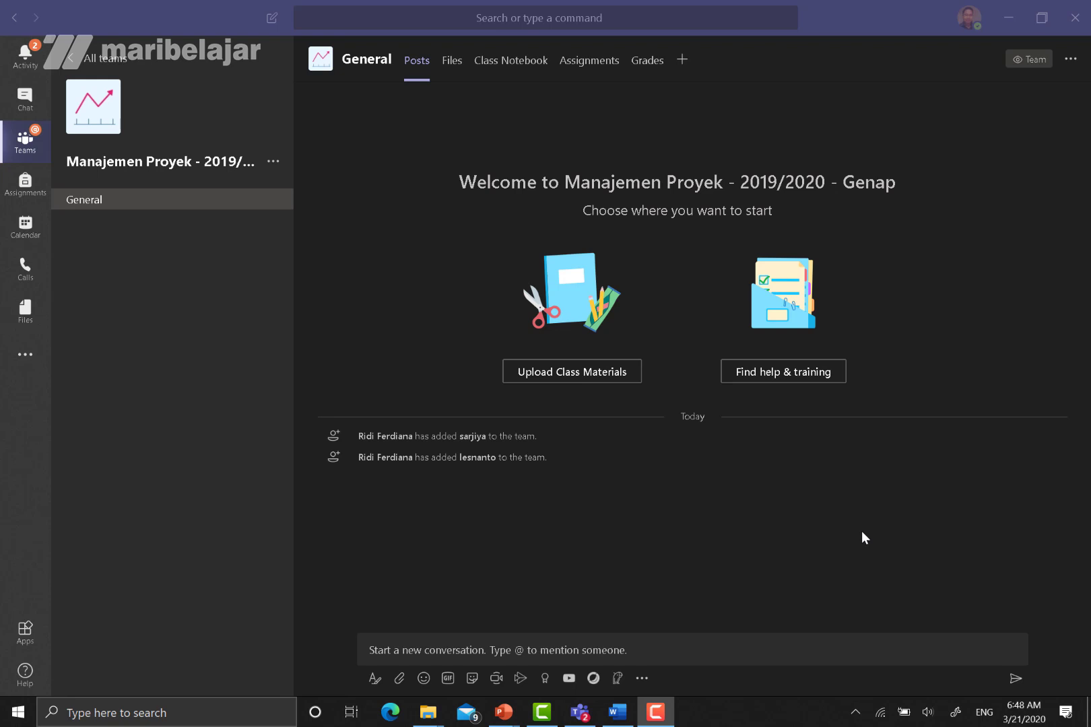
- Look inside the Class Materials folder in the General channel's files, check its new-item options, and return to the General folder
left_click(459, 74)
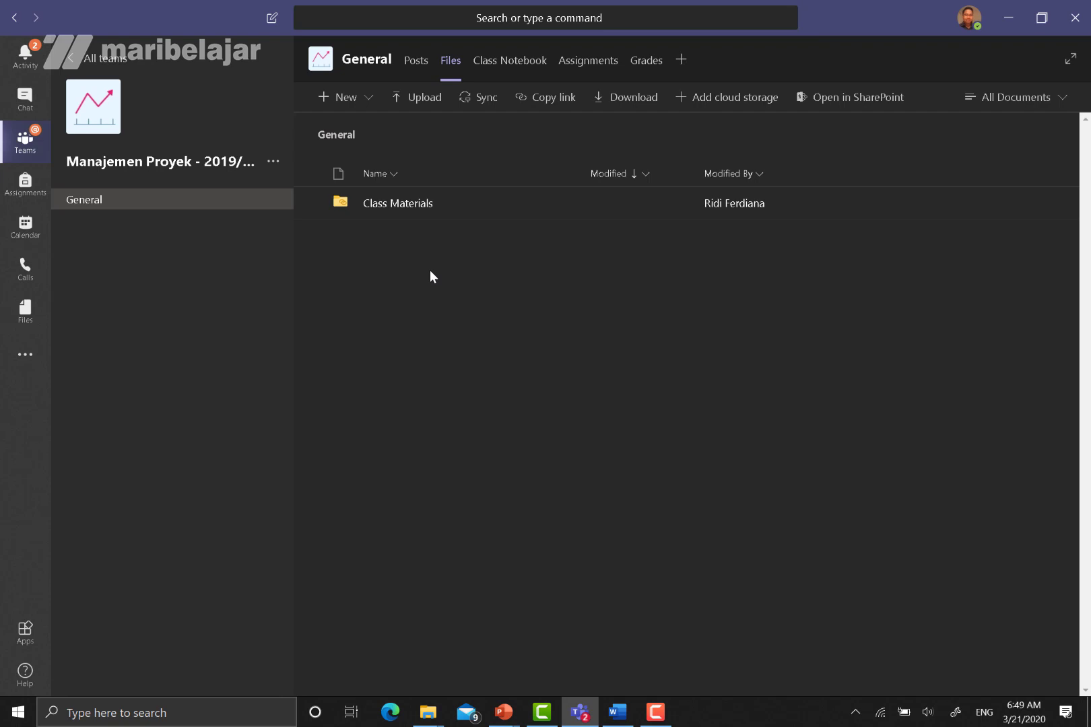
left_click(404, 204)
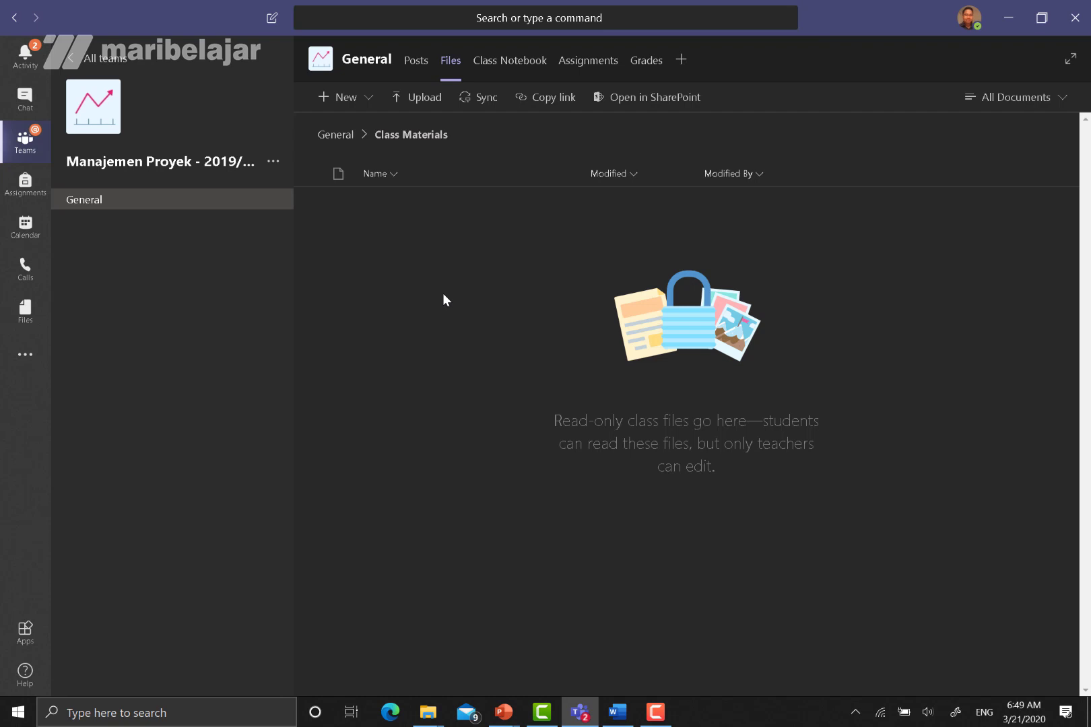
left_click(361, 106)
left_click(579, 222)
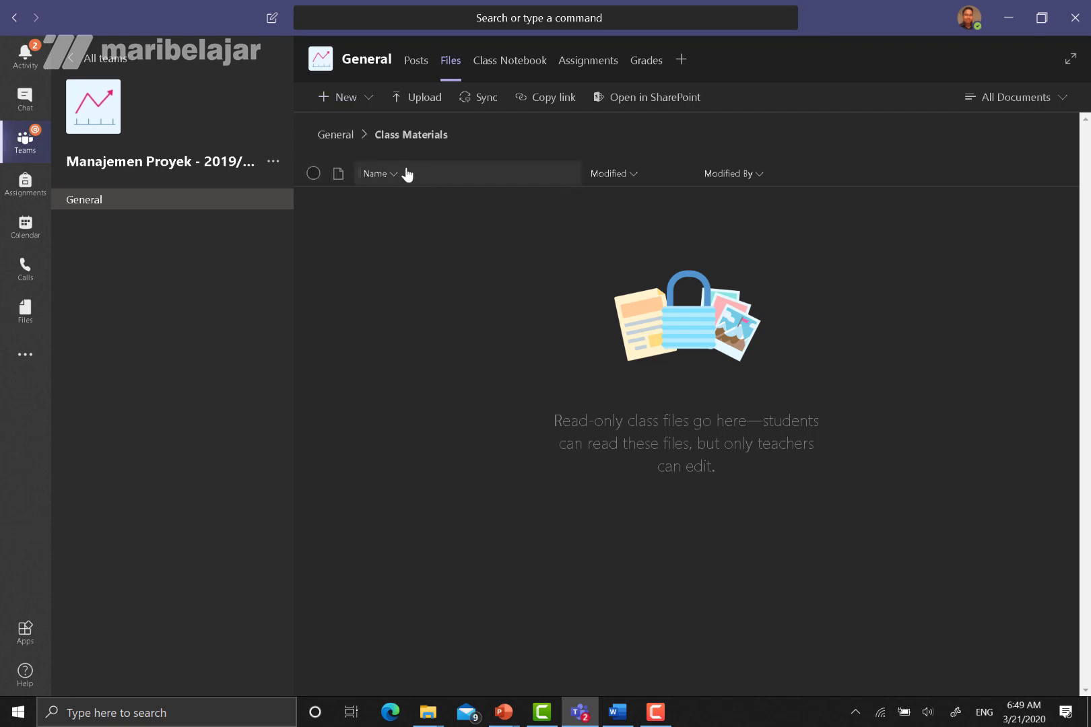
left_click(345, 137)
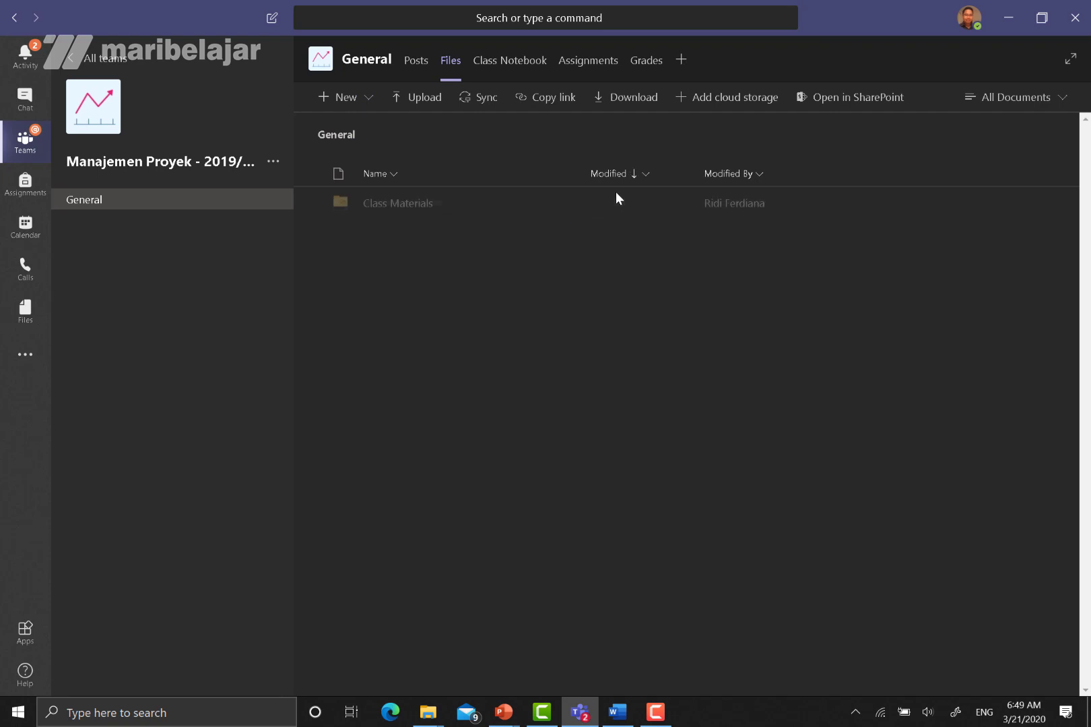
- View the cloud storage providers offered for the General channel's files without adding one
left_click(729, 103)
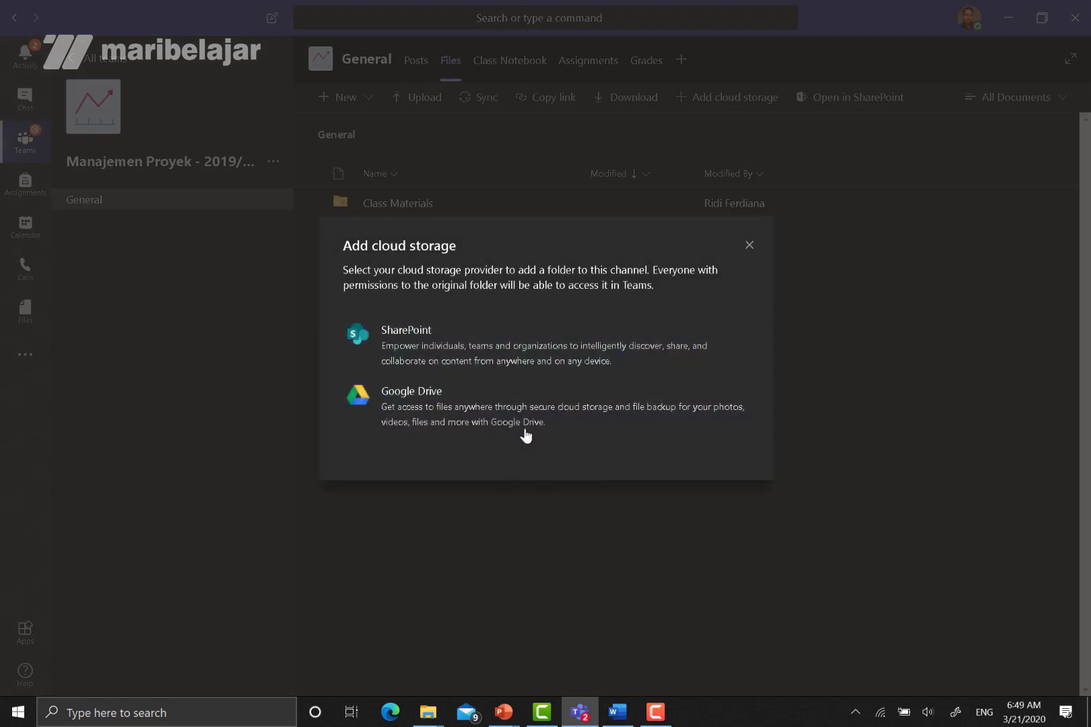
left_click(749, 246)
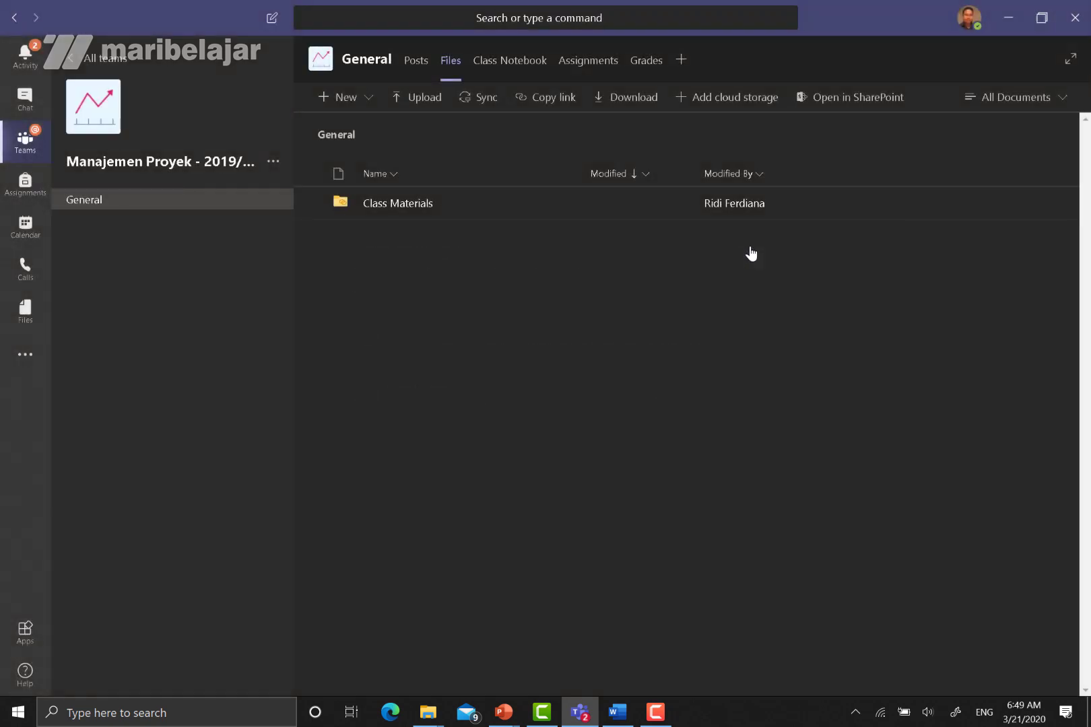
left_click(745, 110)
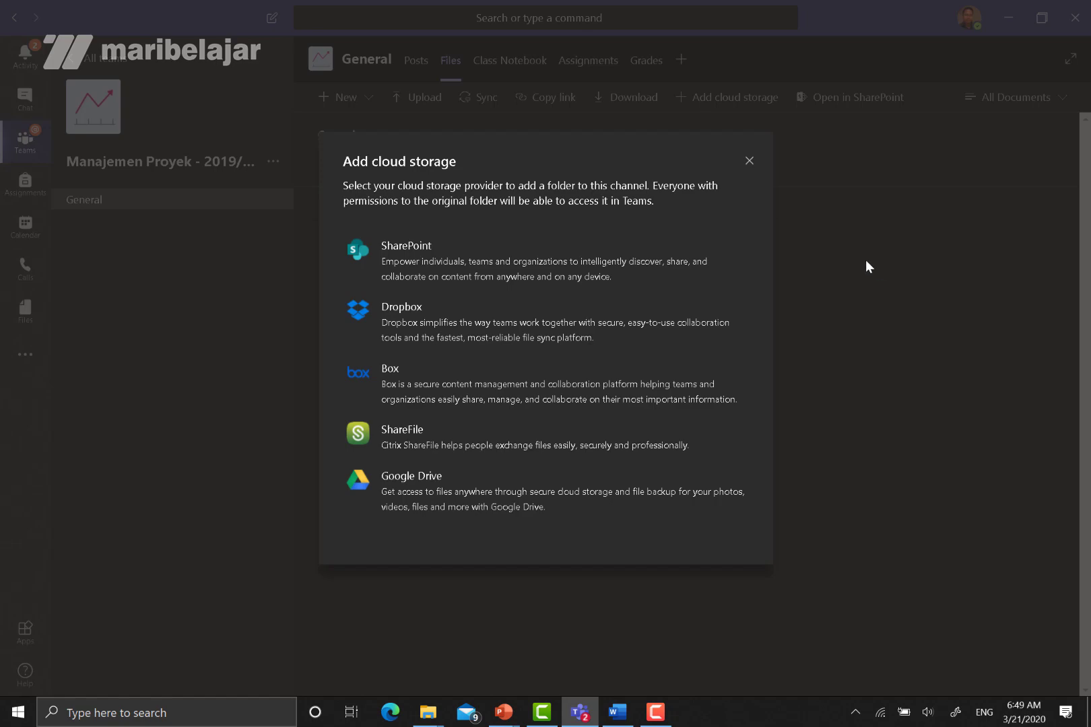
left_click(749, 162)
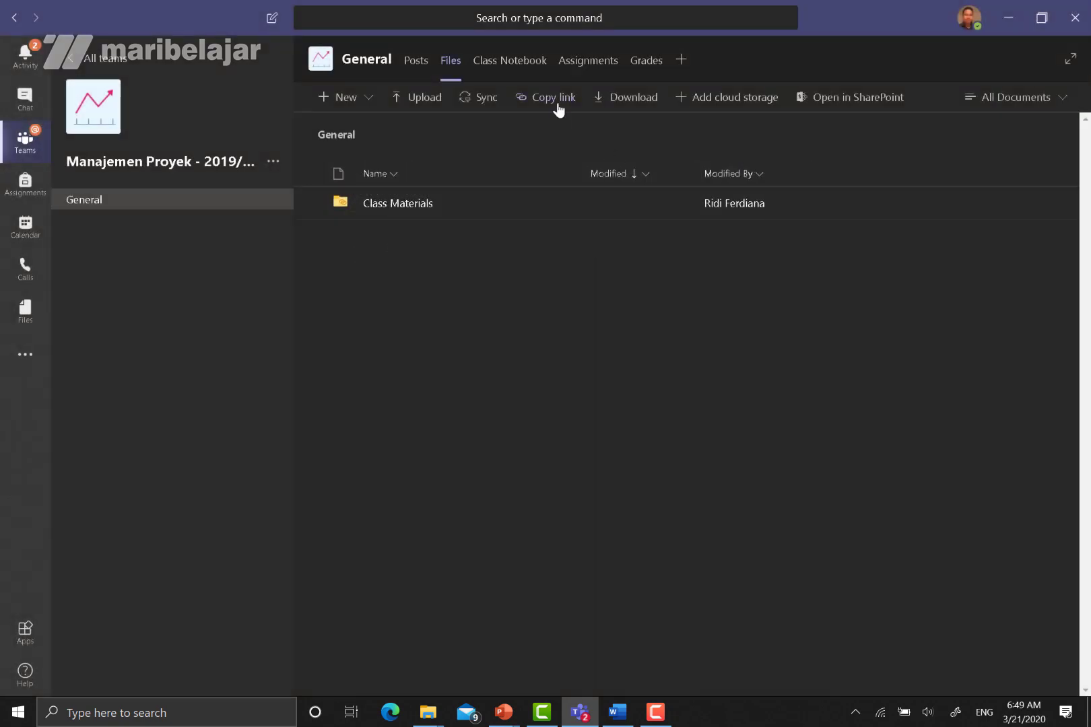
- Start setting up a blank OneNote Class Notebook for the class and review the overview of its sections and permissions
left_click(537, 80)
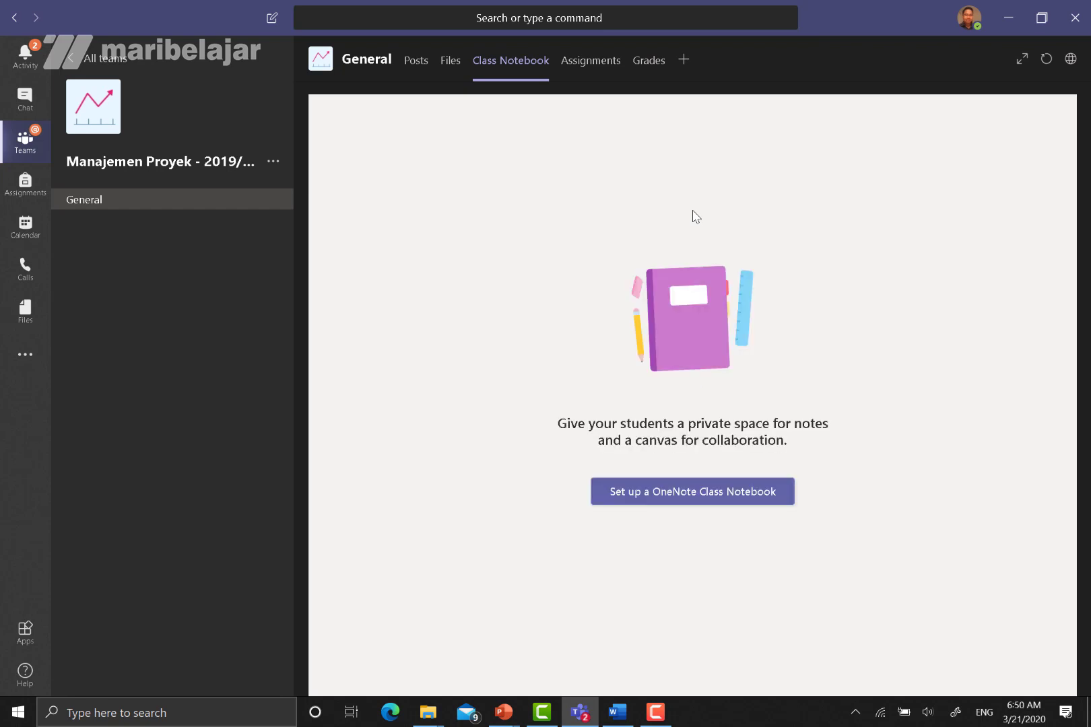
left_click(711, 494)
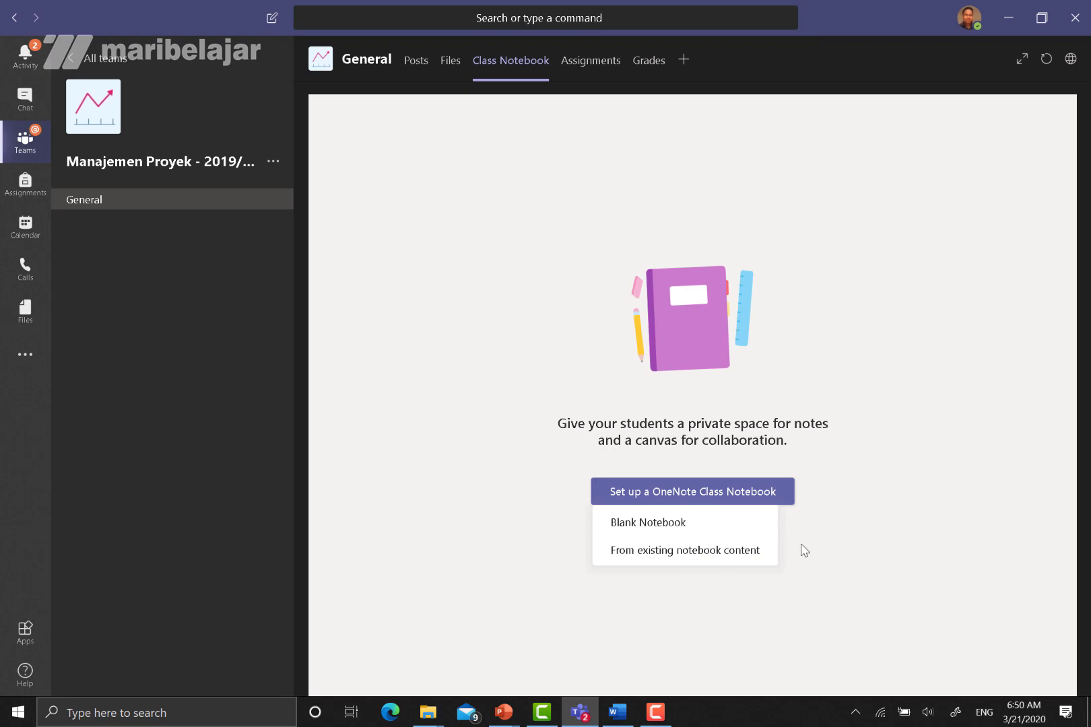
left_click(712, 535)
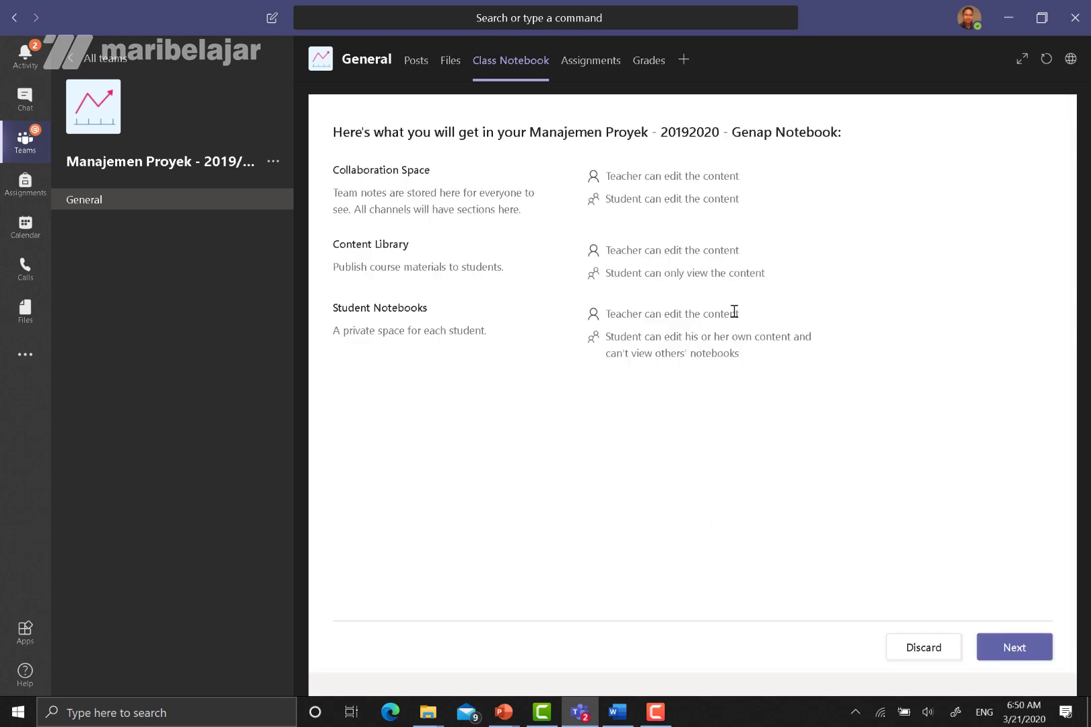
- View the General channel's Assignments and Grades pages, and return to its posts
left_click(589, 74)
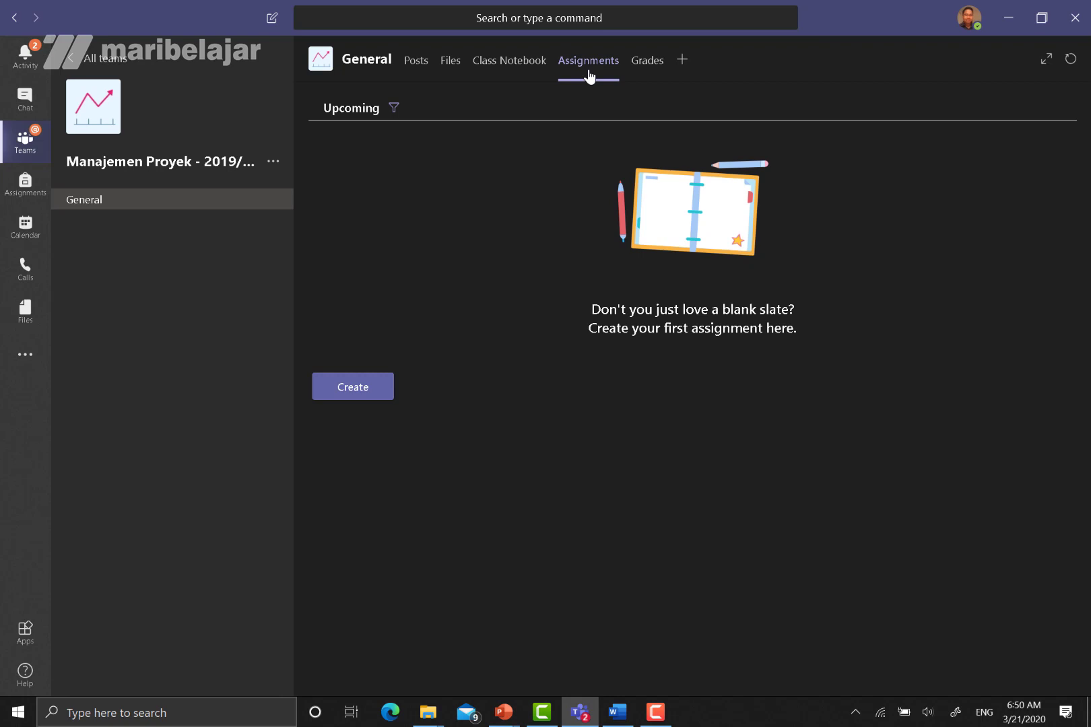
left_click(641, 66)
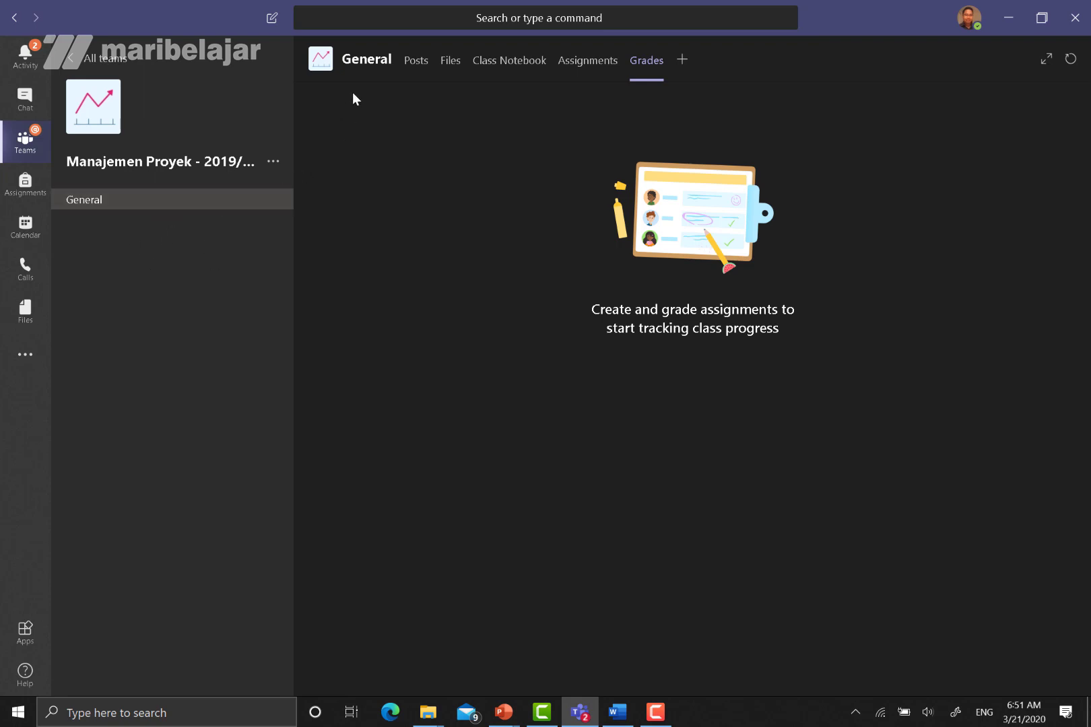
left_click(422, 68)
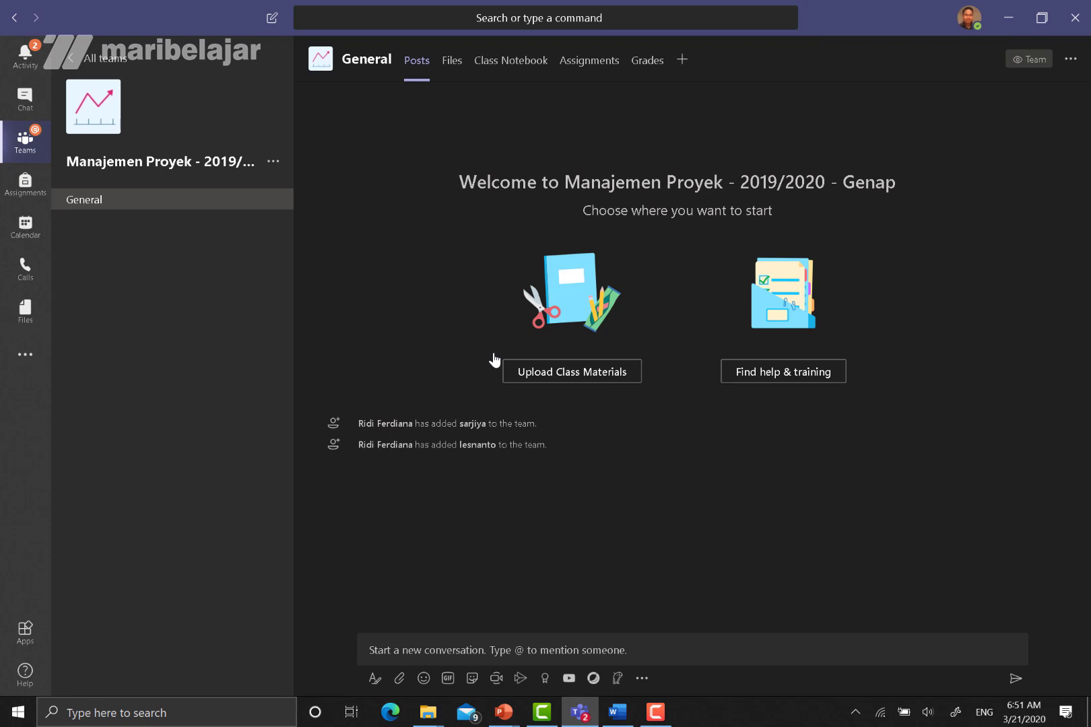
- Start a new channel for the class team, try the Private privacy option, and set privacy back to Standard
left_click(276, 168)
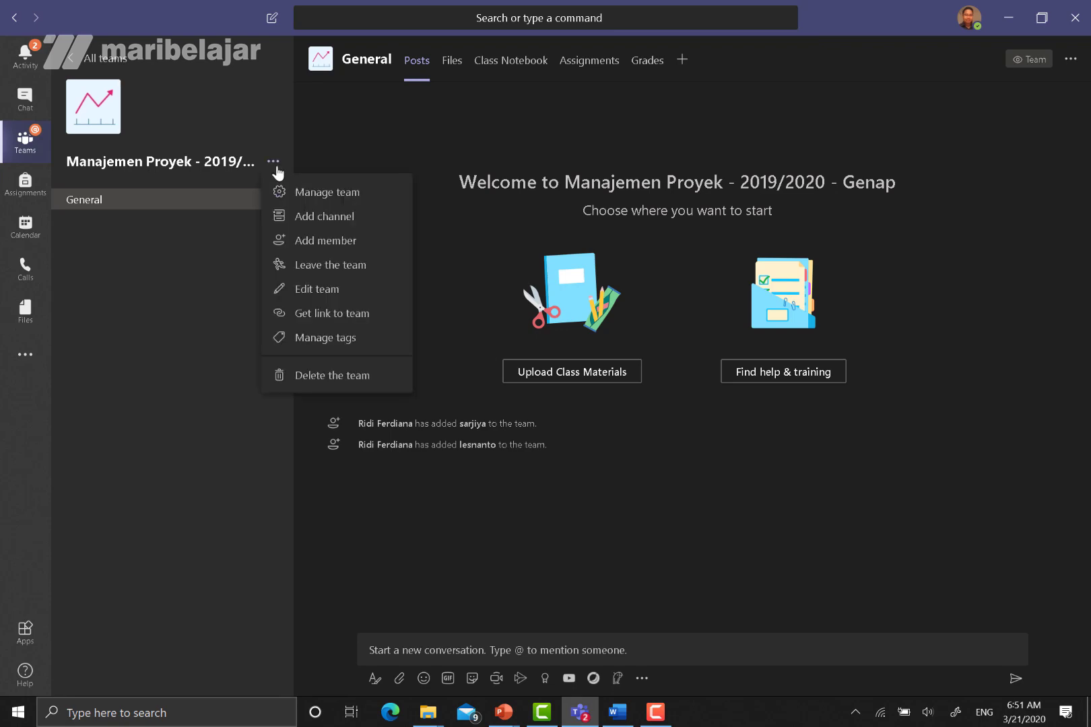
left_click(313, 224)
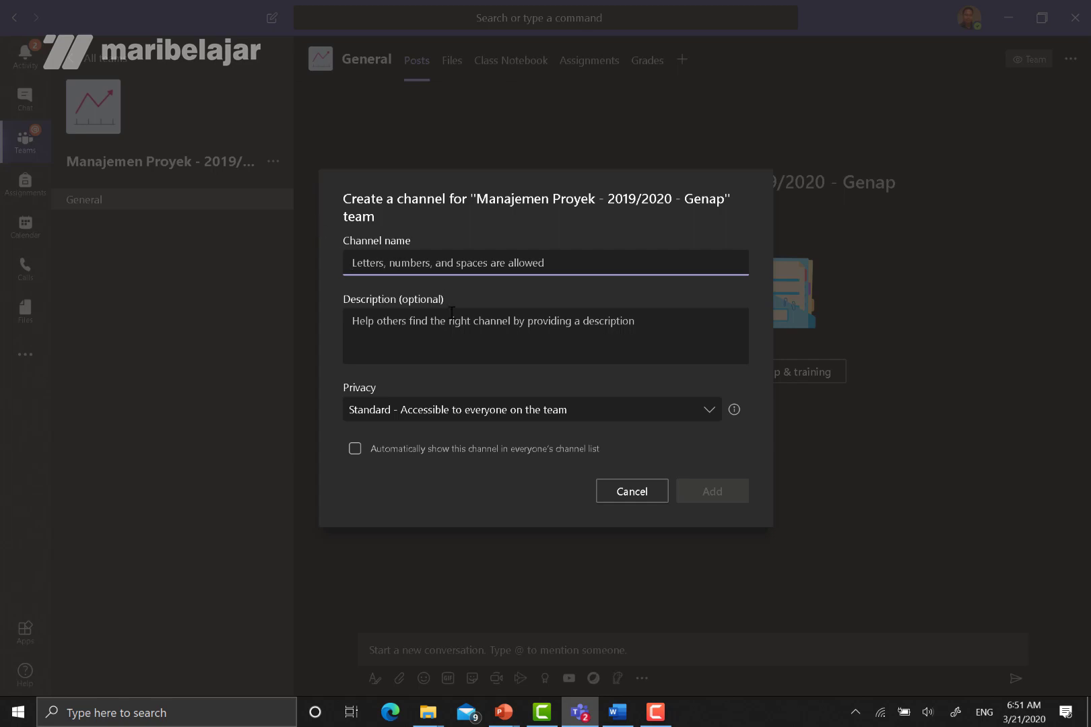
left_click(503, 411)
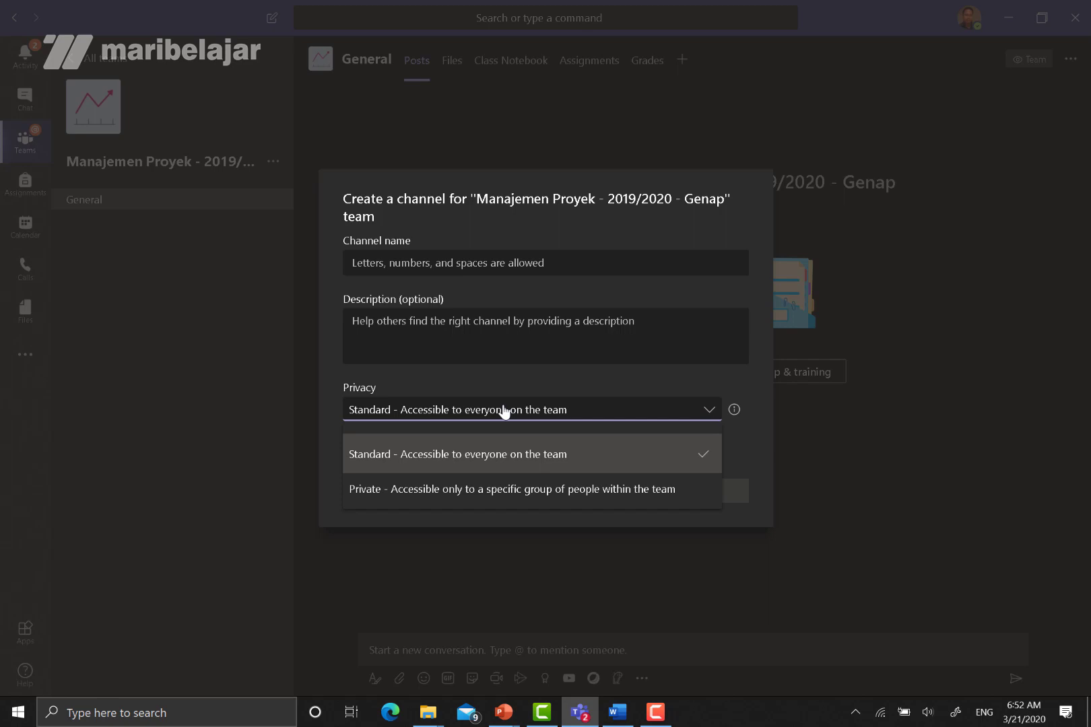
left_click(503, 482)
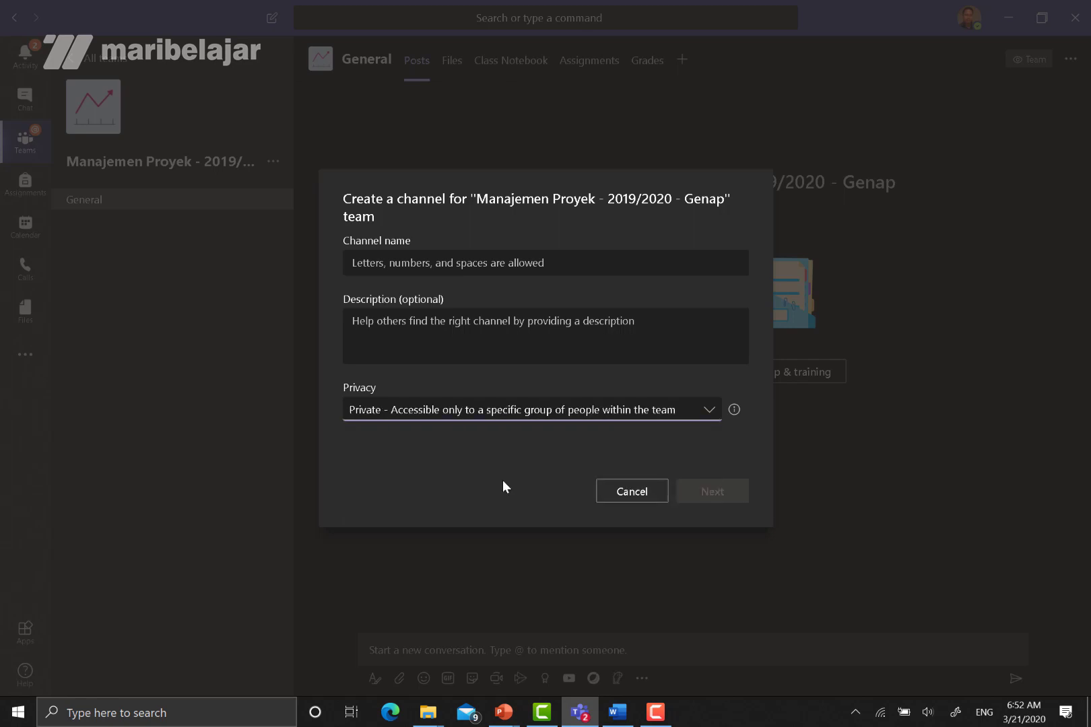
left_click(530, 412)
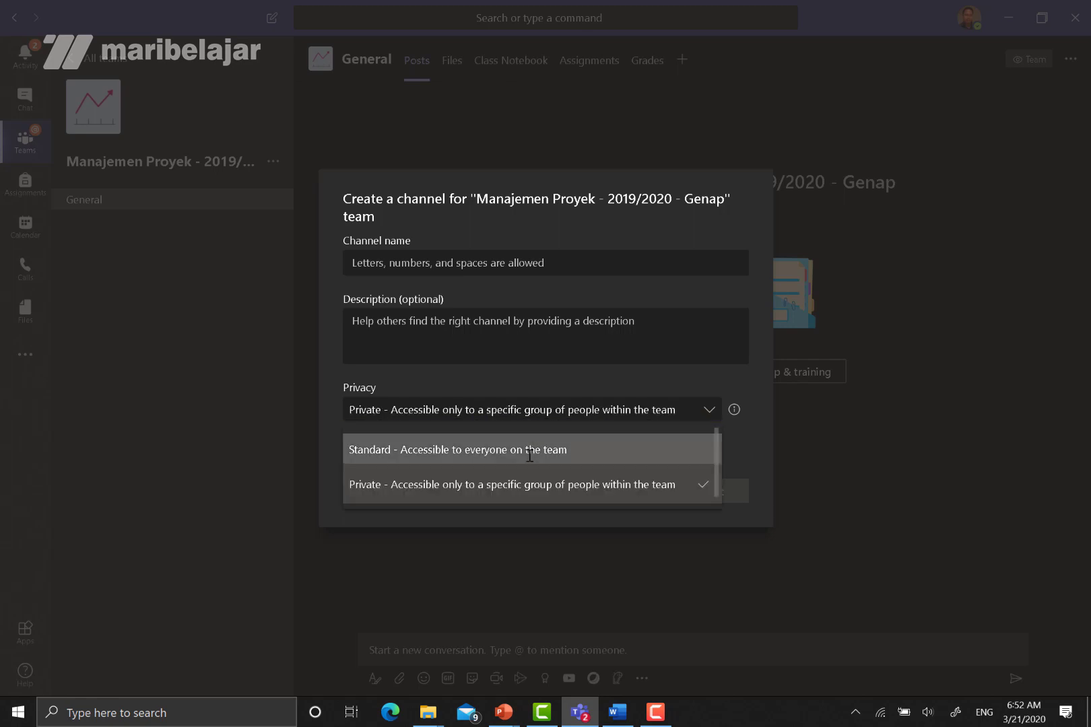
left_click(531, 449)
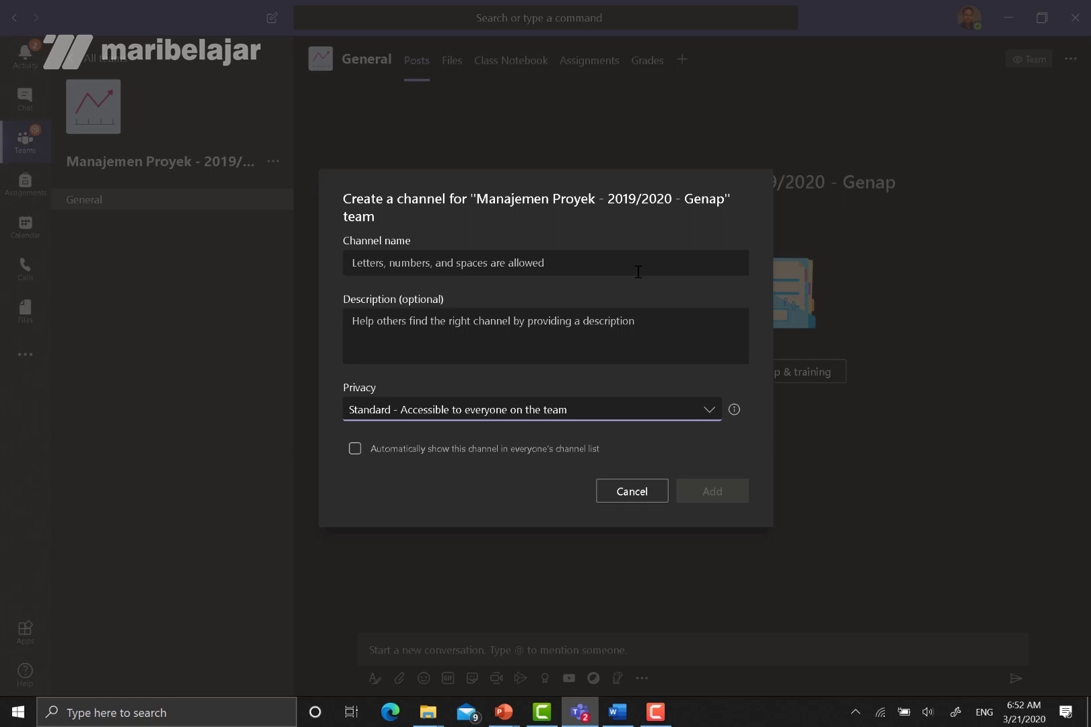
- Copy the CPMK1 learning outcome text from the RPKPS document in Word into the new Teams channel's description
left_click(638, 271)
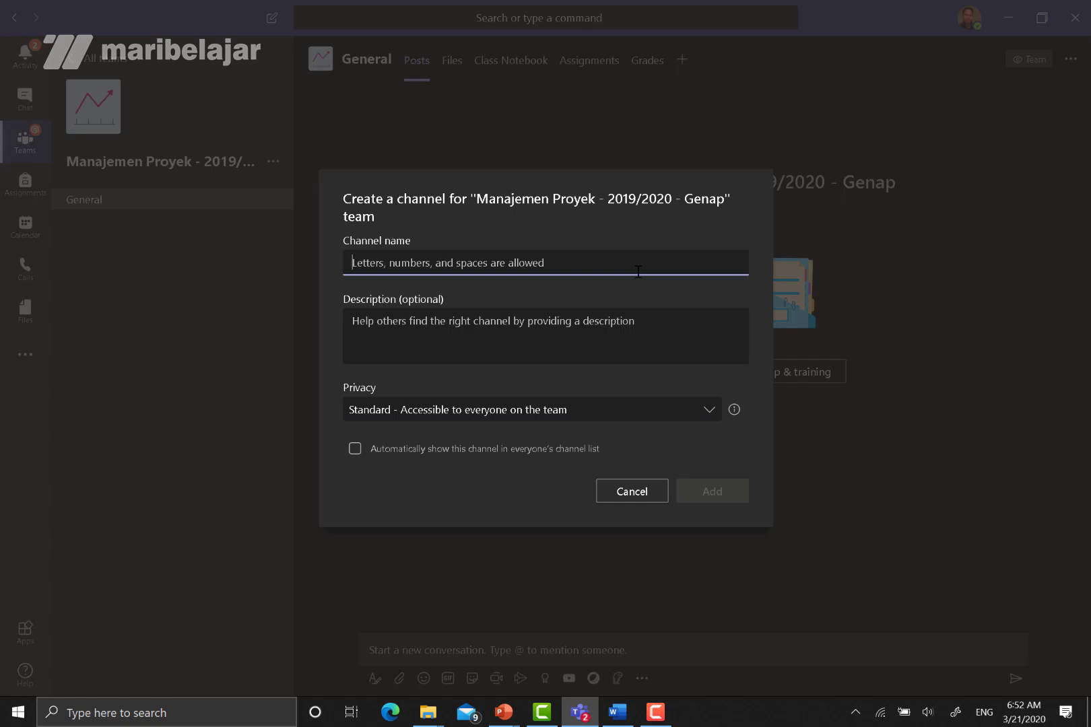
key("alt+Tab")
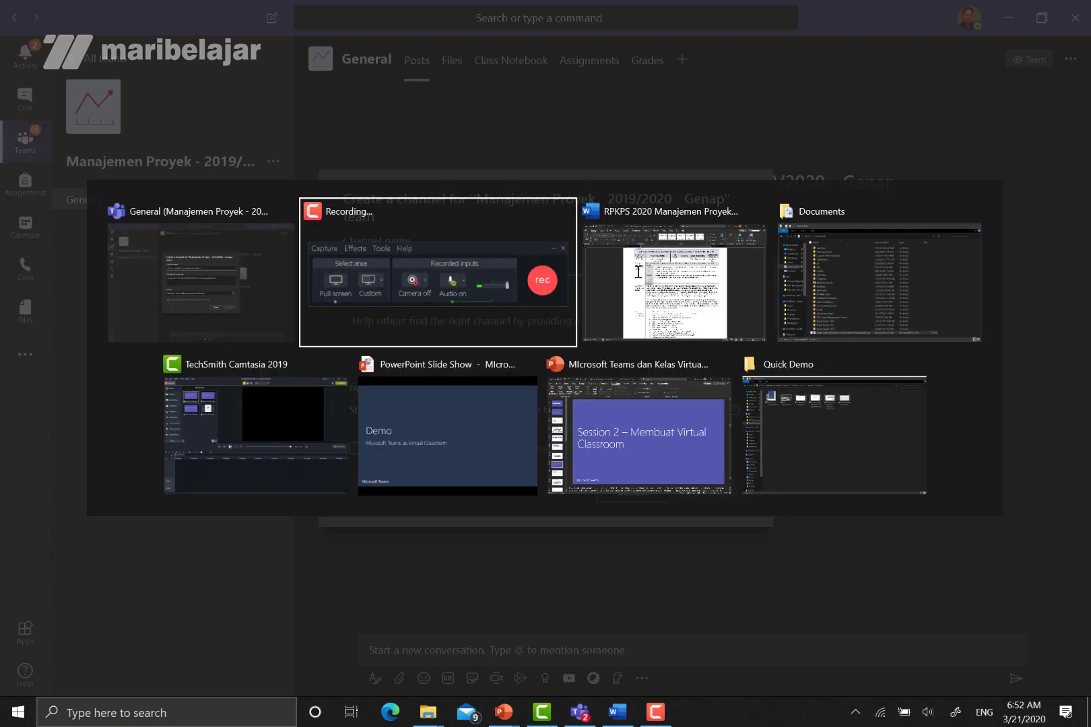
key("alt+Tab")
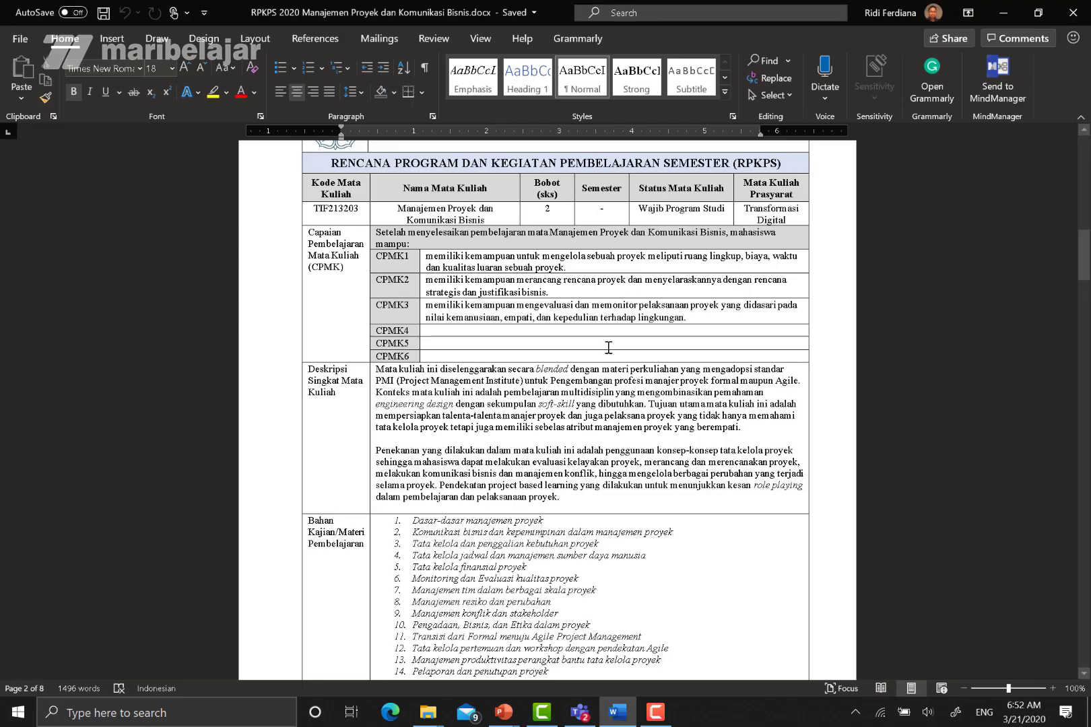
triple_click(460, 257)
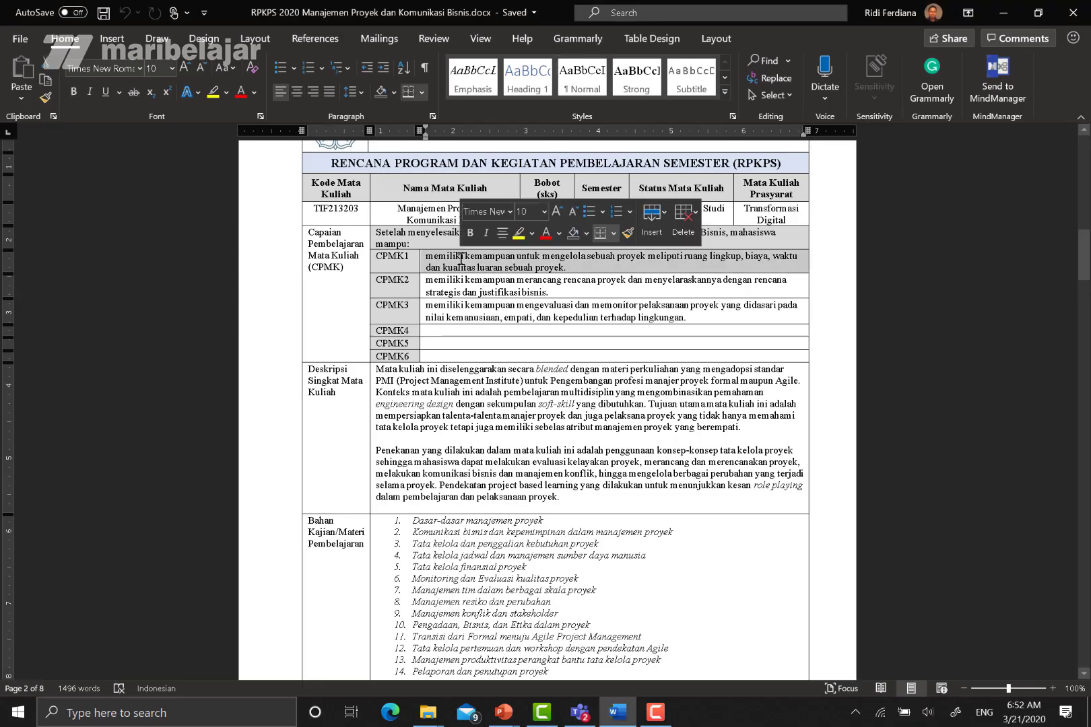
left_click(545, 267)
scroll(558, 286, "up", 1)
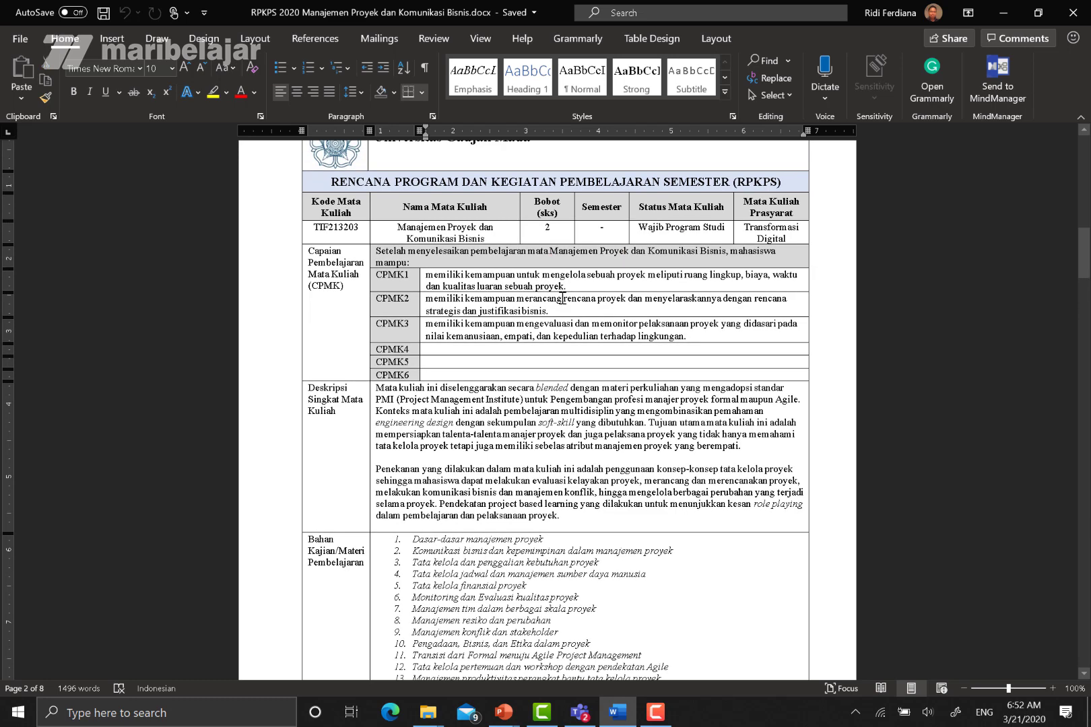
triple_click(451, 275)
key("ctrl+c")
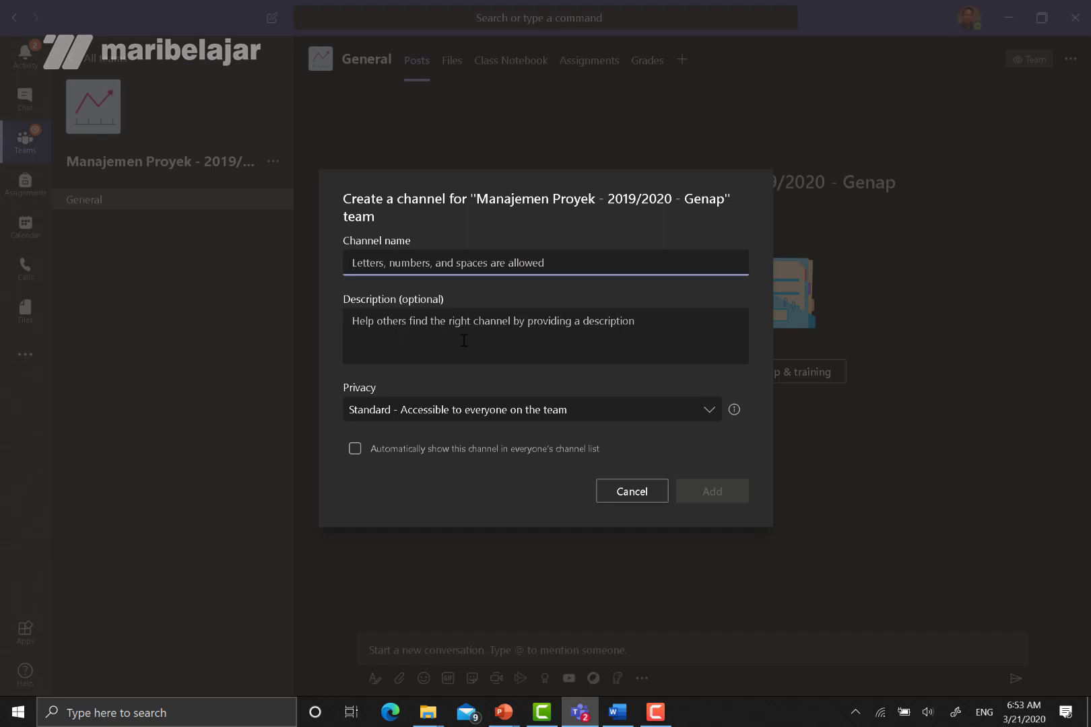
left_click(478, 340)
key("ctrl+v")
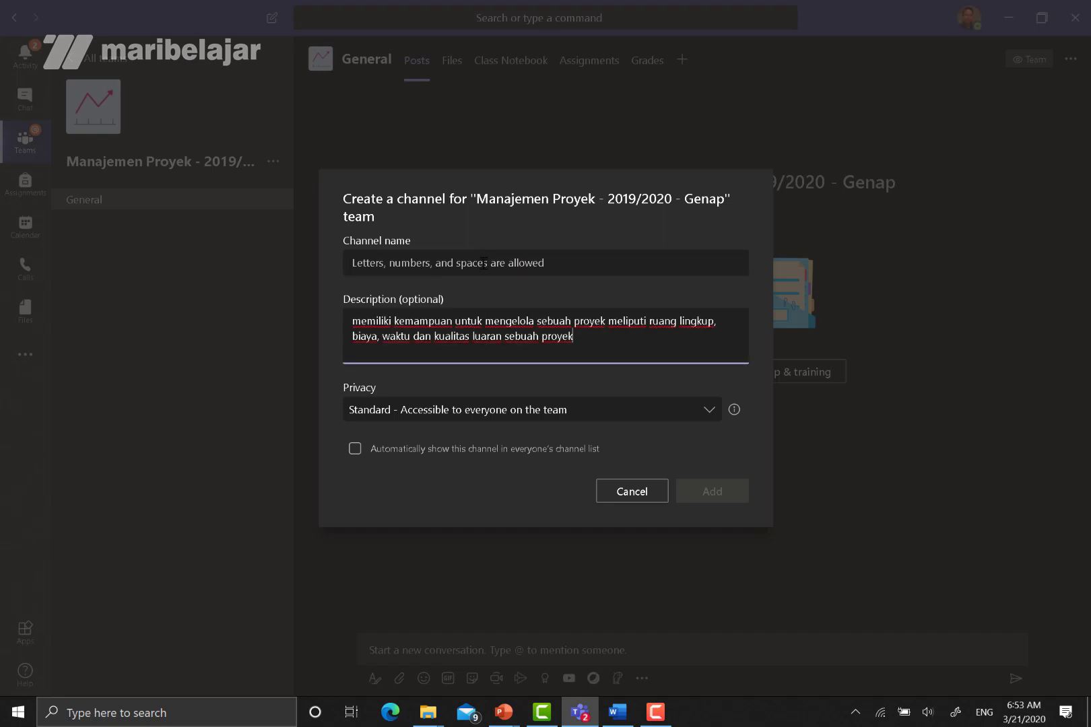
- Name the channel "CLO1 - Vision and Scope of The Project", show it automatically in everyone's channel list, and add it
left_click(485, 262)
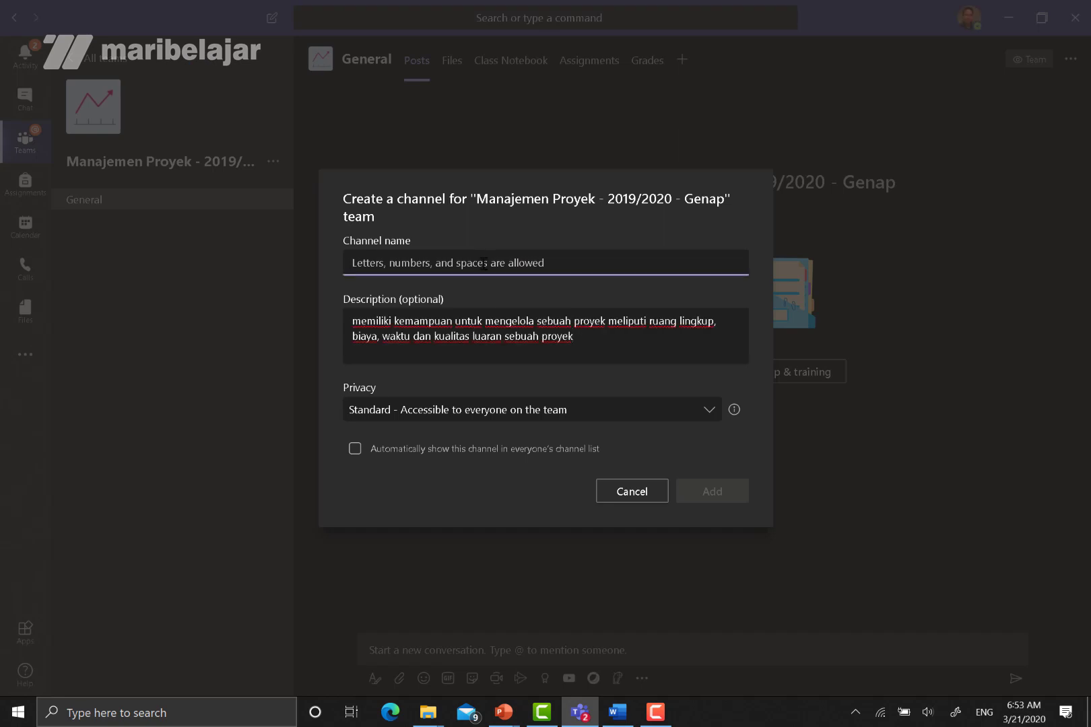
type("CLO1 -")
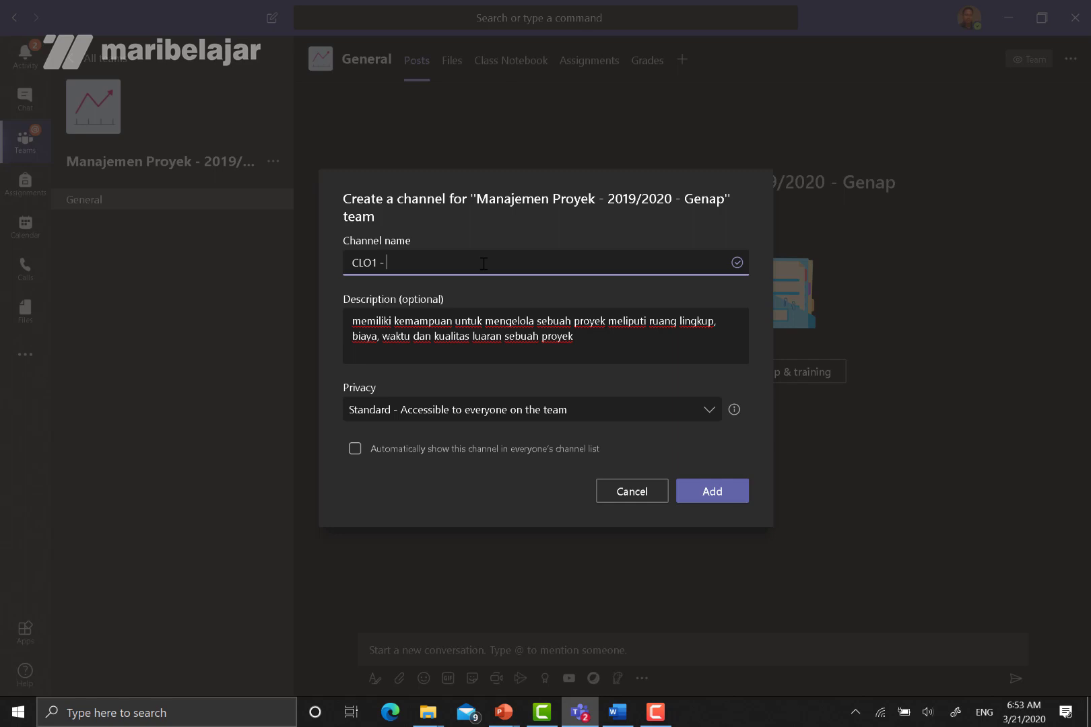
type("Vision and Scope of The Project")
left_click(355, 449)
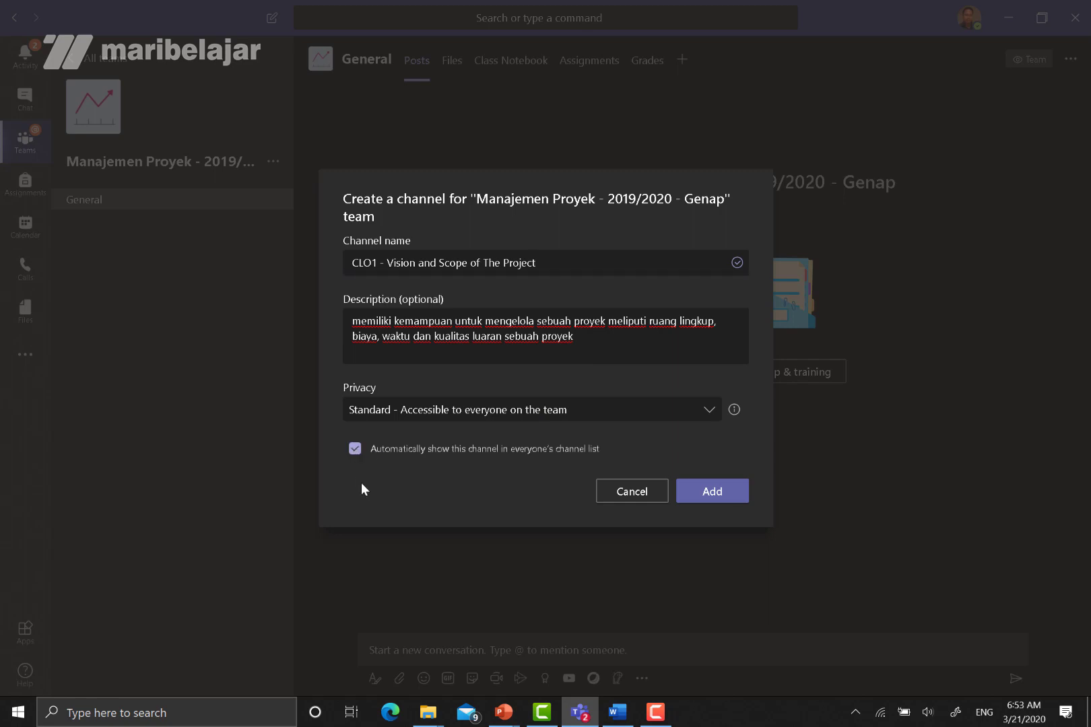
left_click(712, 491)
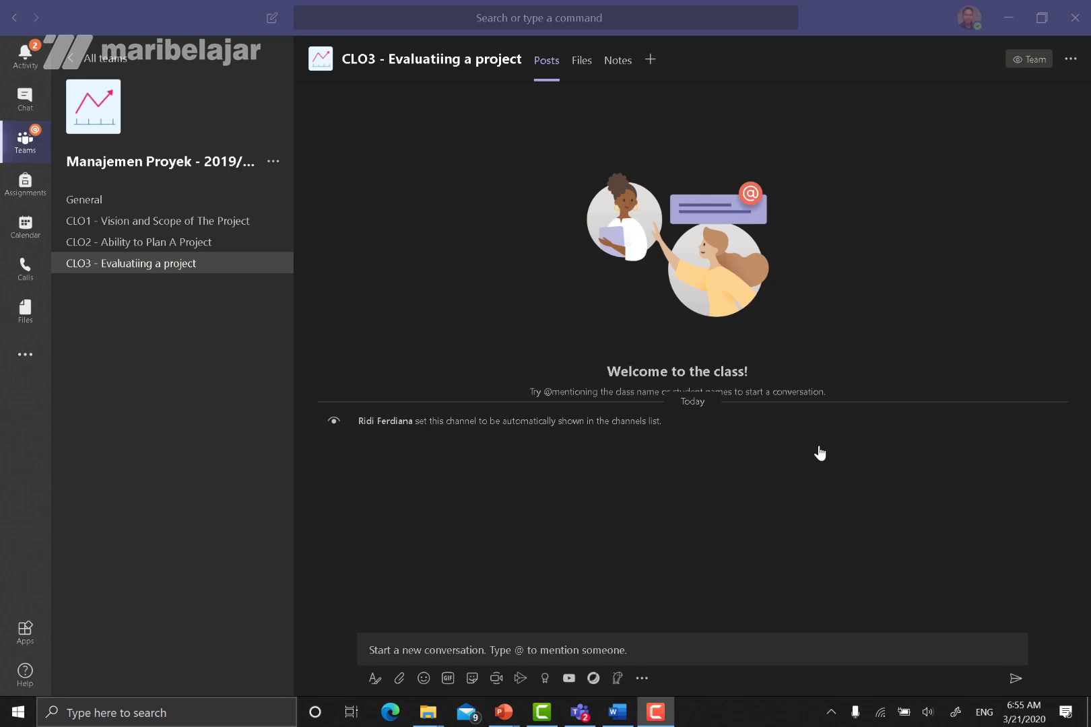
- View the posts of the CLO1, CLO2 and CLO3 channels and return to the General channel
left_click(217, 228)
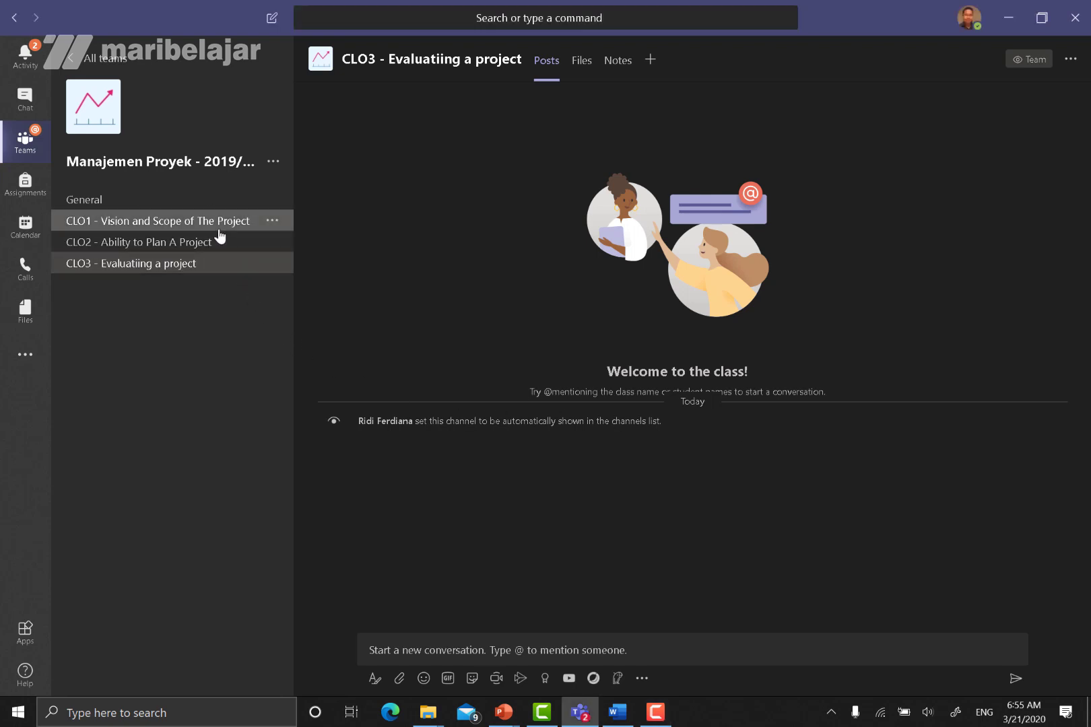
left_click(211, 244)
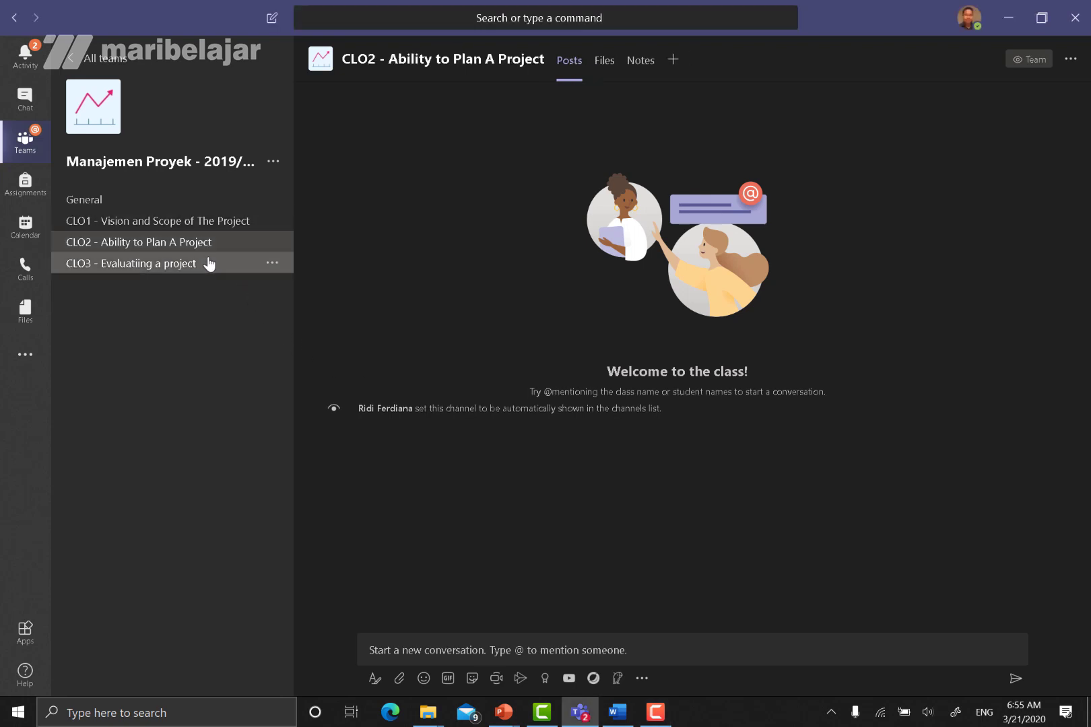
left_click(210, 263)
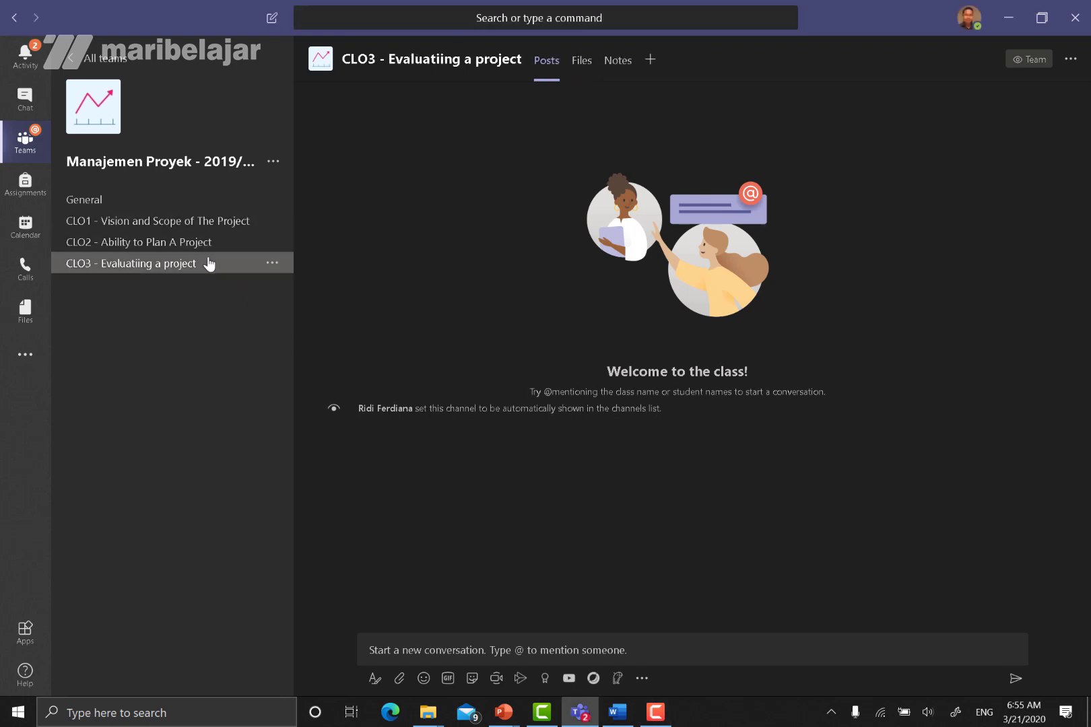
left_click(208, 226)
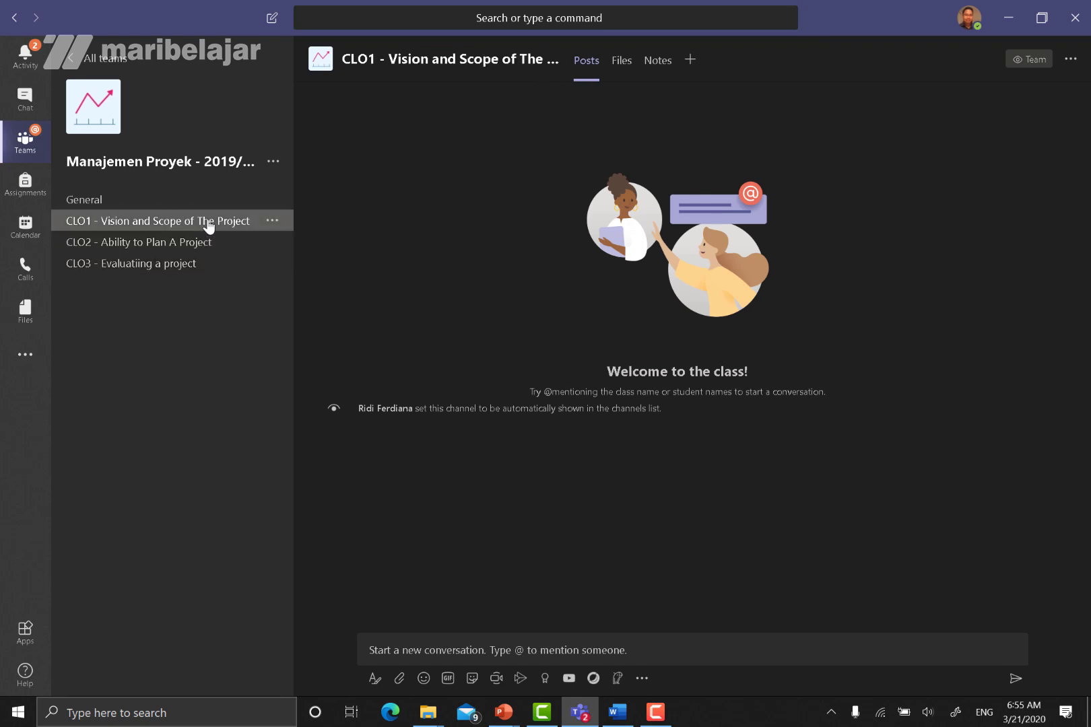
left_click(217, 201)
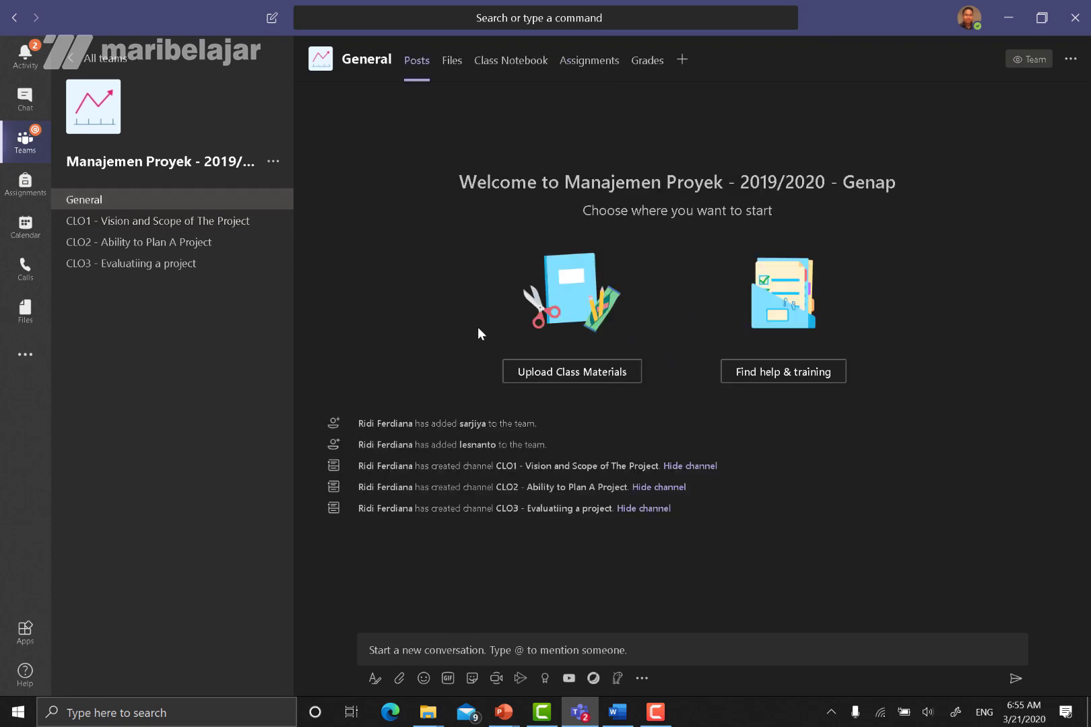
- Go through the three CLO channels once more, ending on CLO1 - Vision and Scope of The Project
left_click(244, 228)
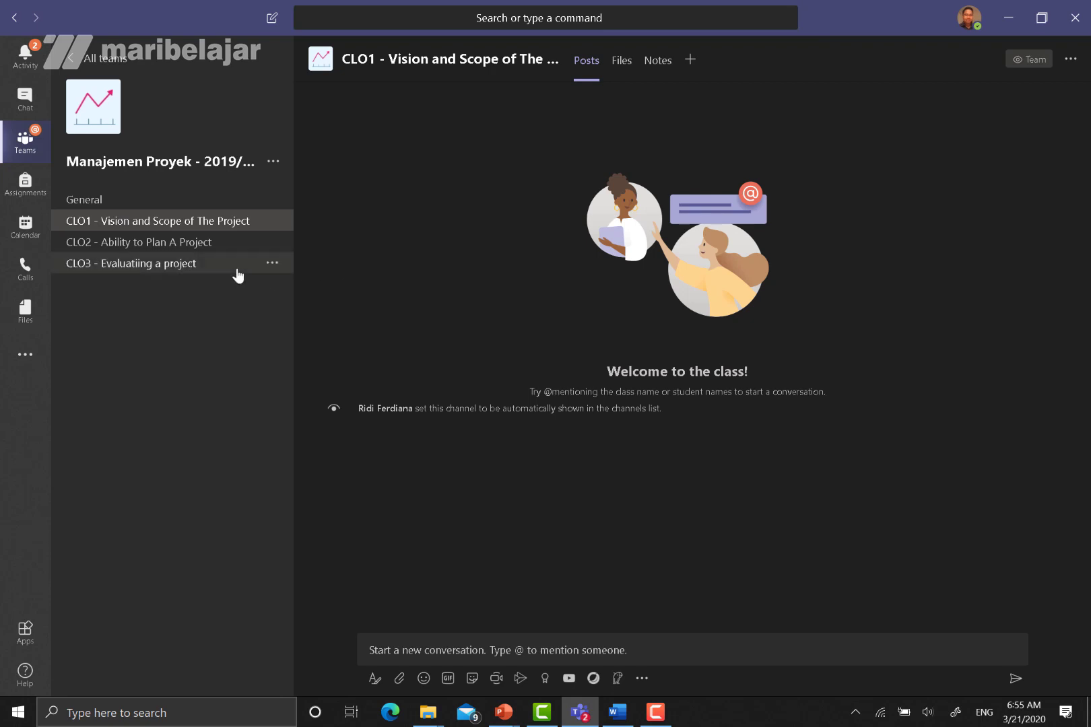
left_click(225, 249)
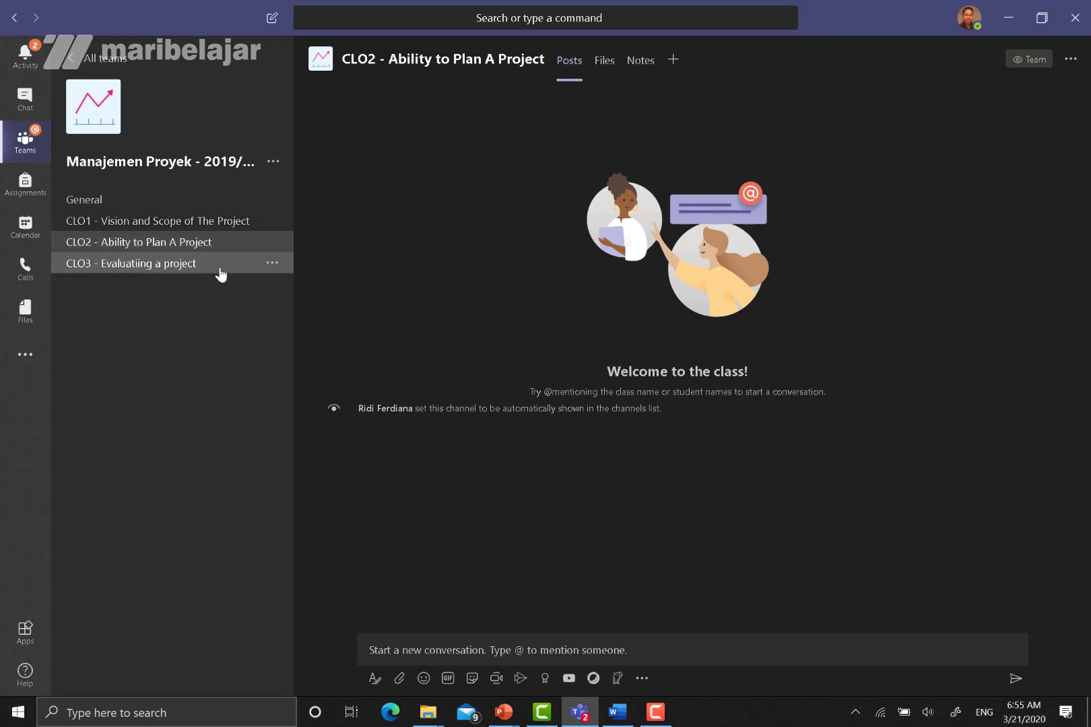
left_click(222, 268)
left_click(229, 225)
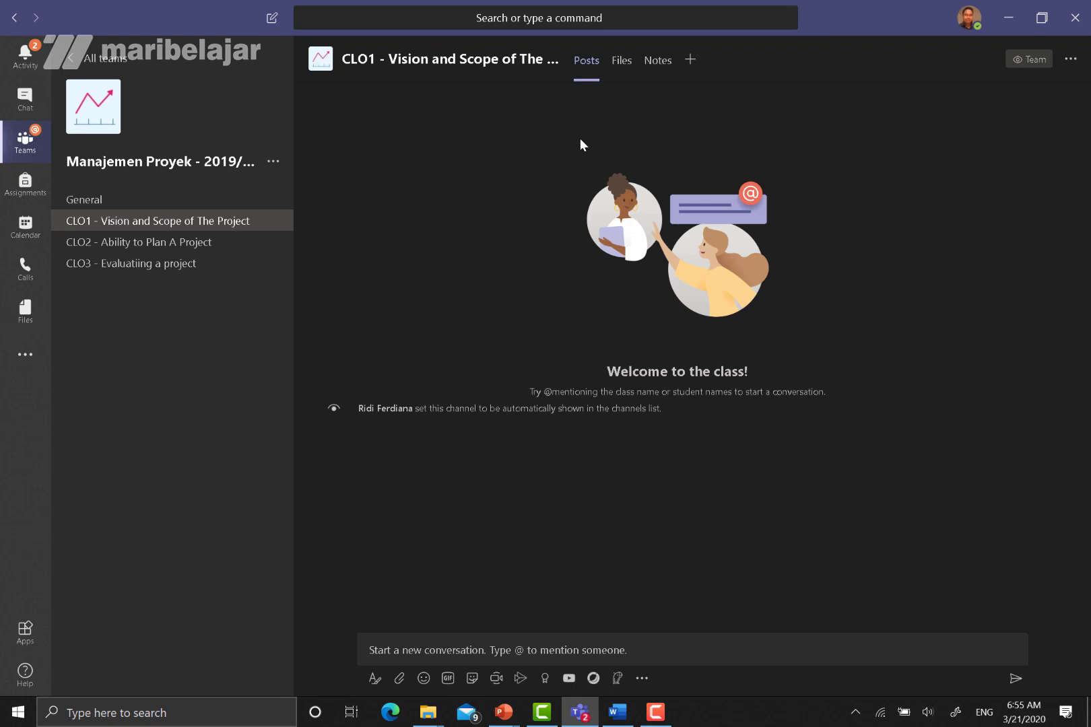
- Check the Files and Notes pages of the CLO1 channel, and return to the General channel's posts
left_click(621, 64)
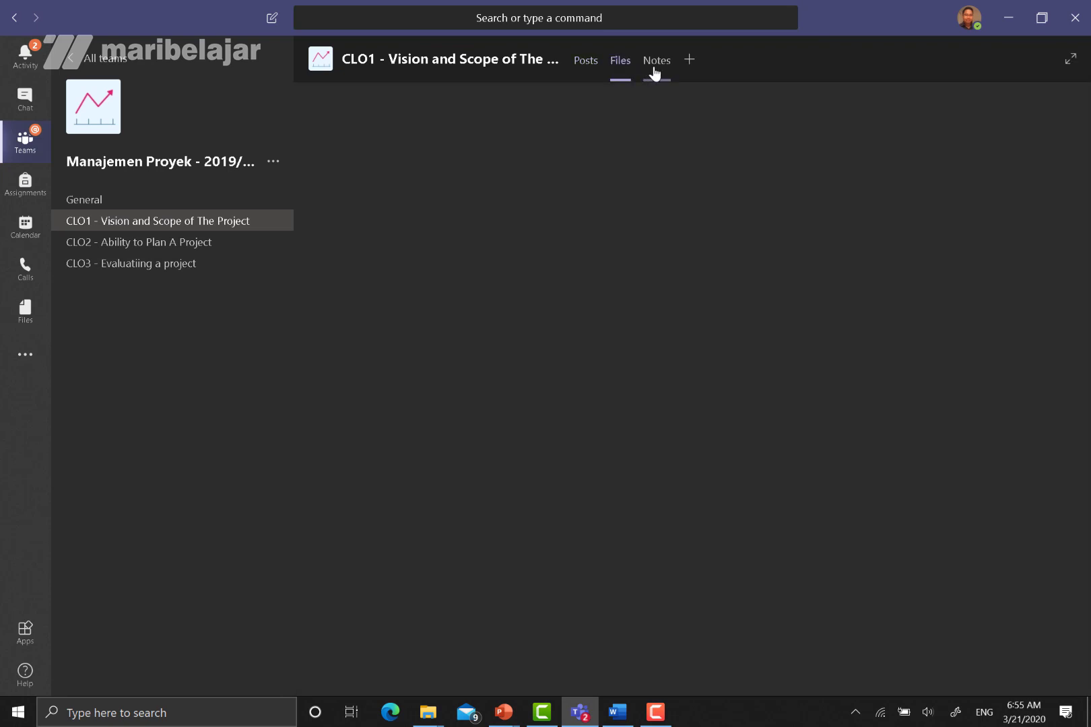
left_click(652, 70)
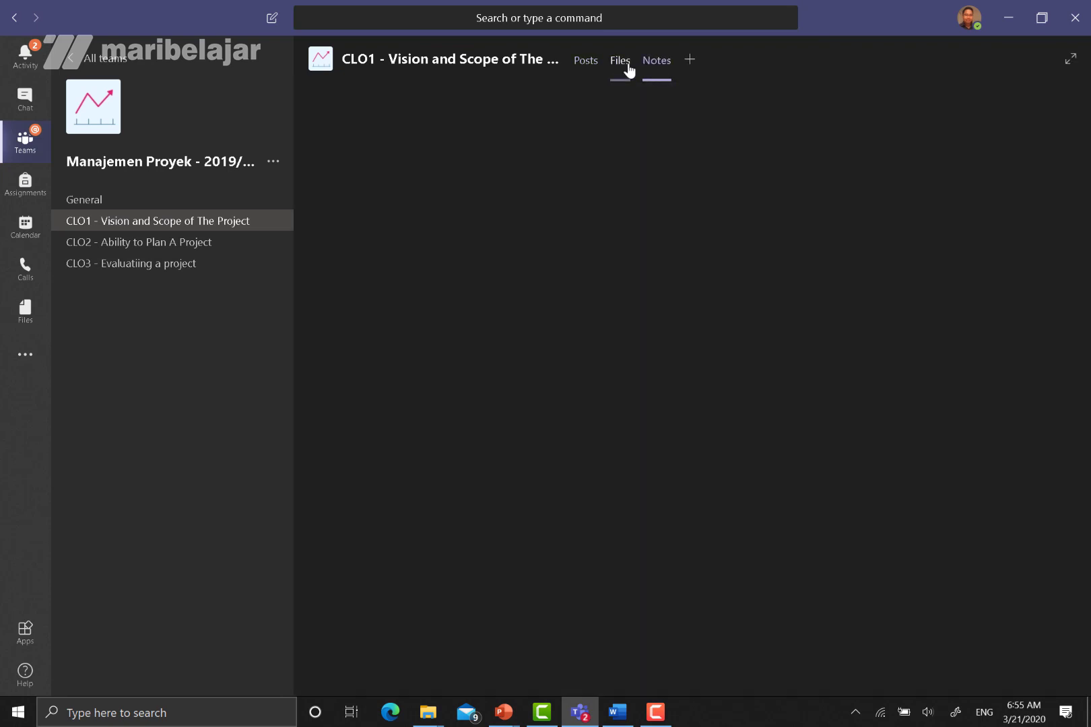
left_click(627, 68)
left_click(595, 67)
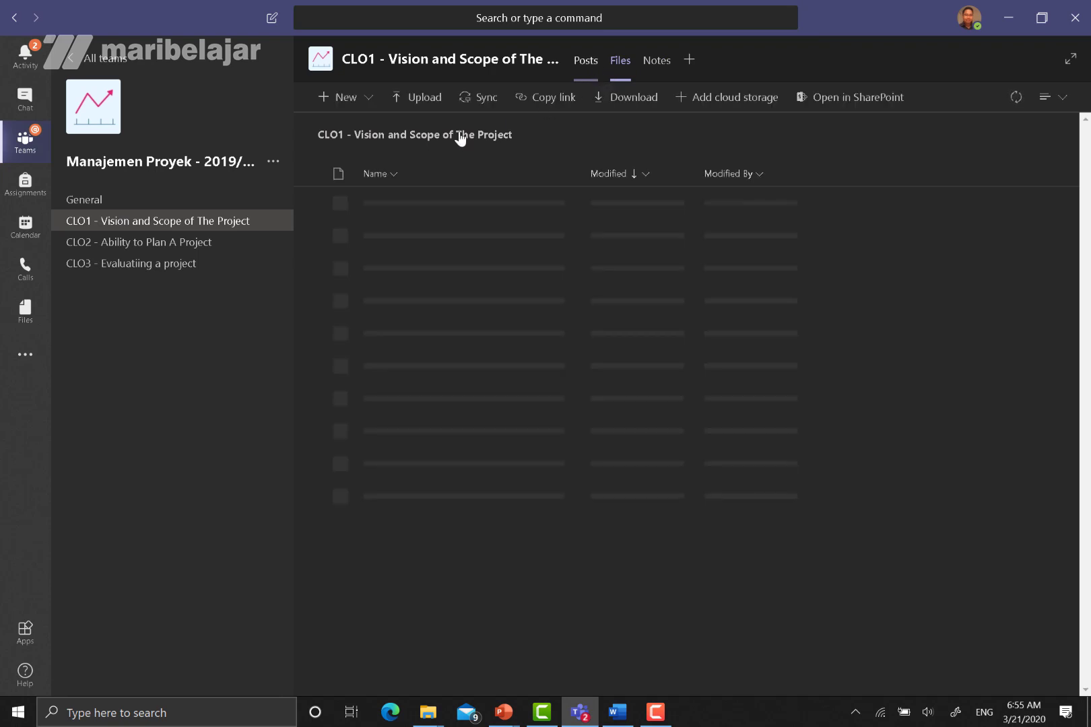
left_click(141, 202)
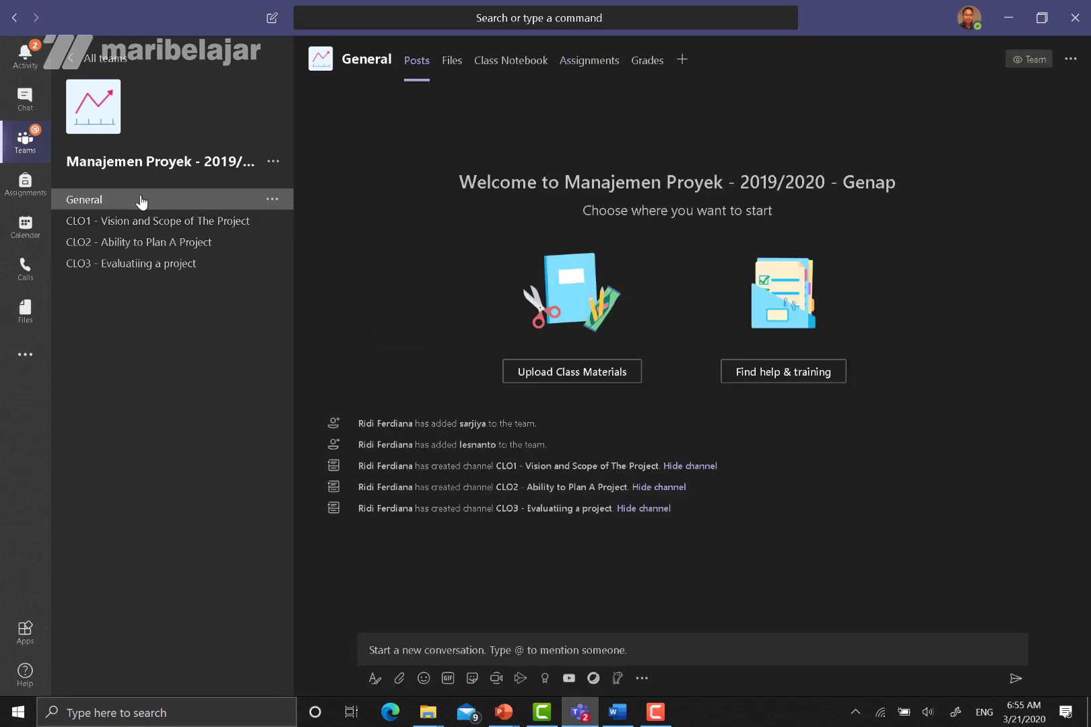
- Compare the General channel's Files page with the Files and Posts pages of CLO1 - Vision and Scope of The Project
left_click(453, 67)
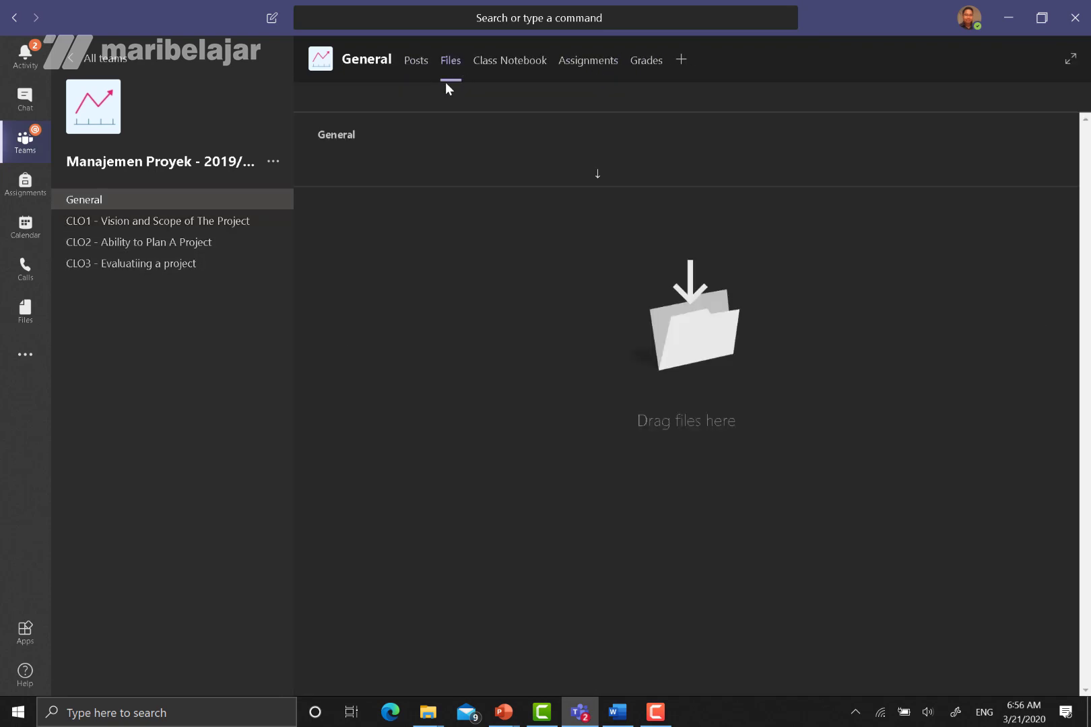
left_click(233, 222)
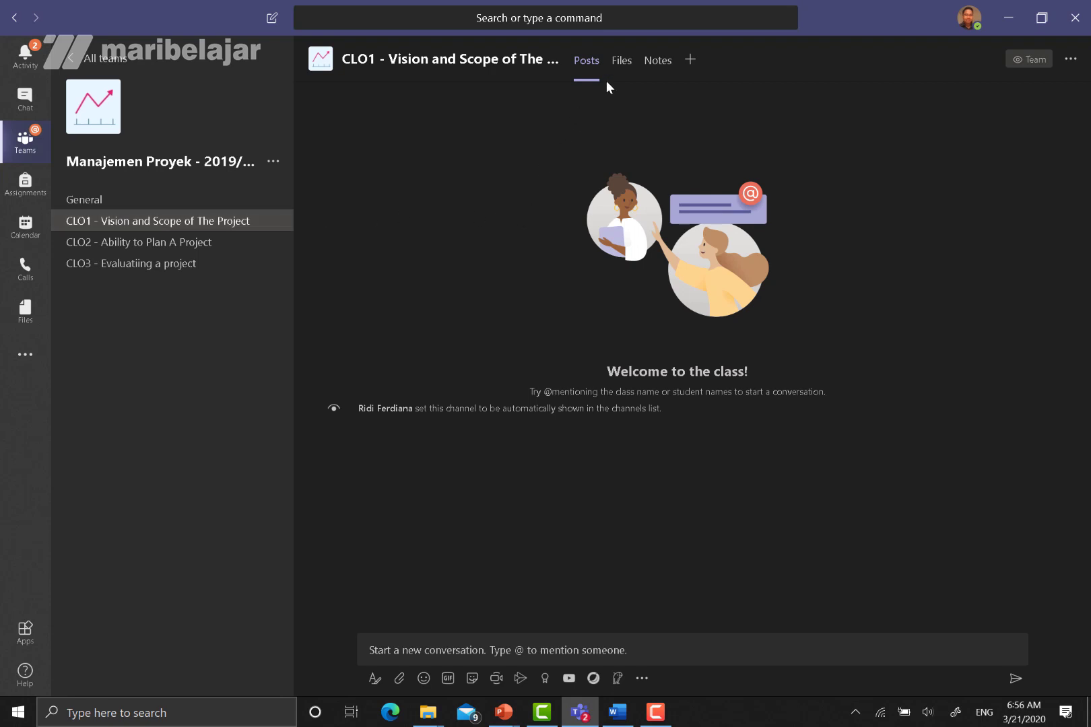
left_click(621, 68)
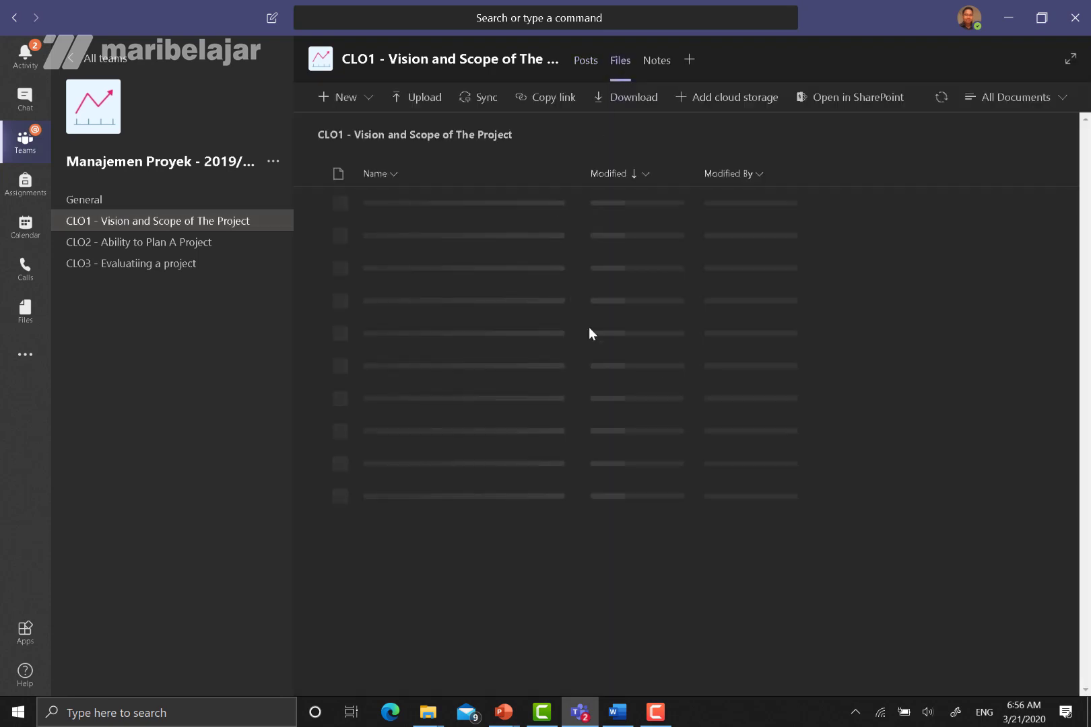
left_click(585, 61)
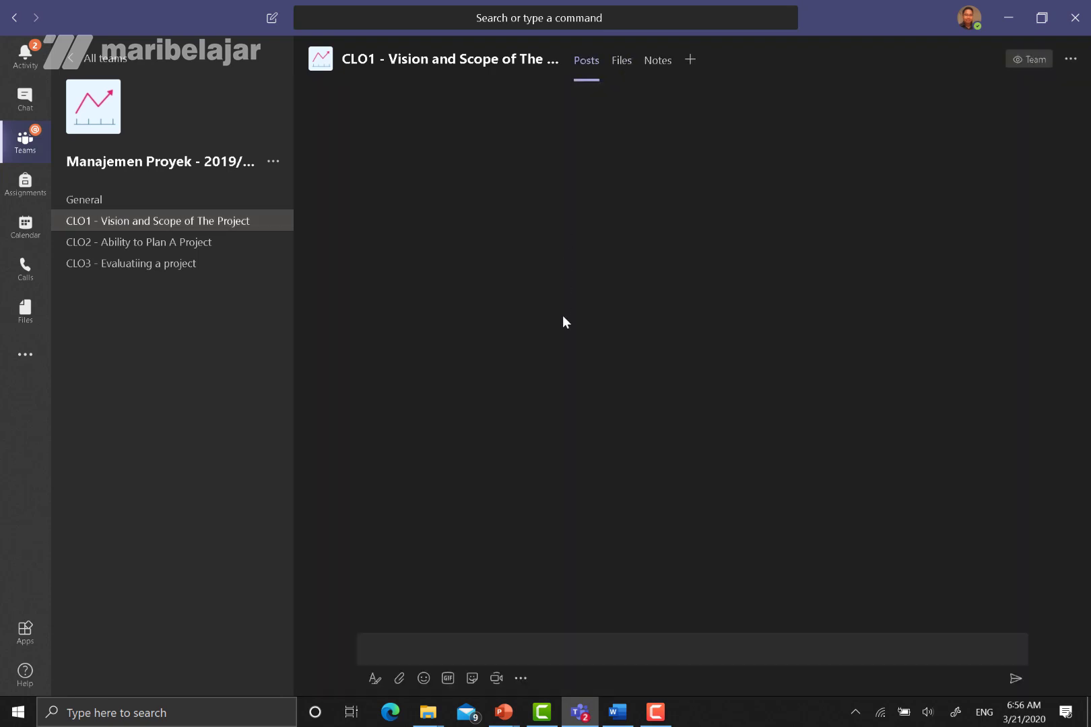
left_click(702, 650)
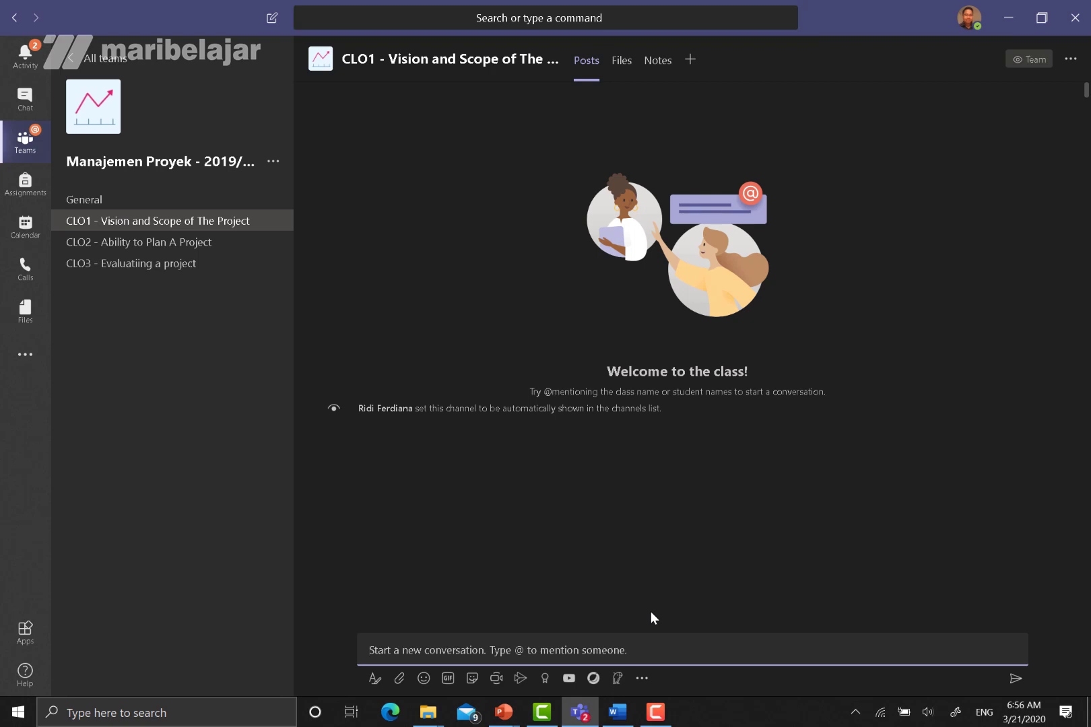
left_click(619, 61)
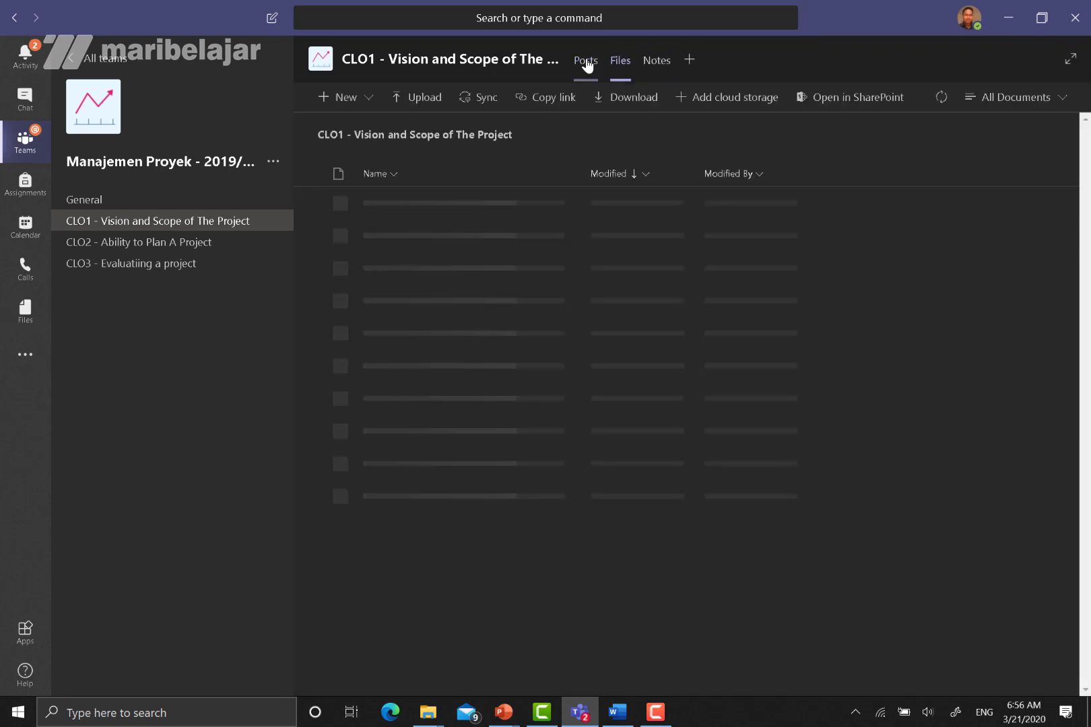
left_click(586, 61)
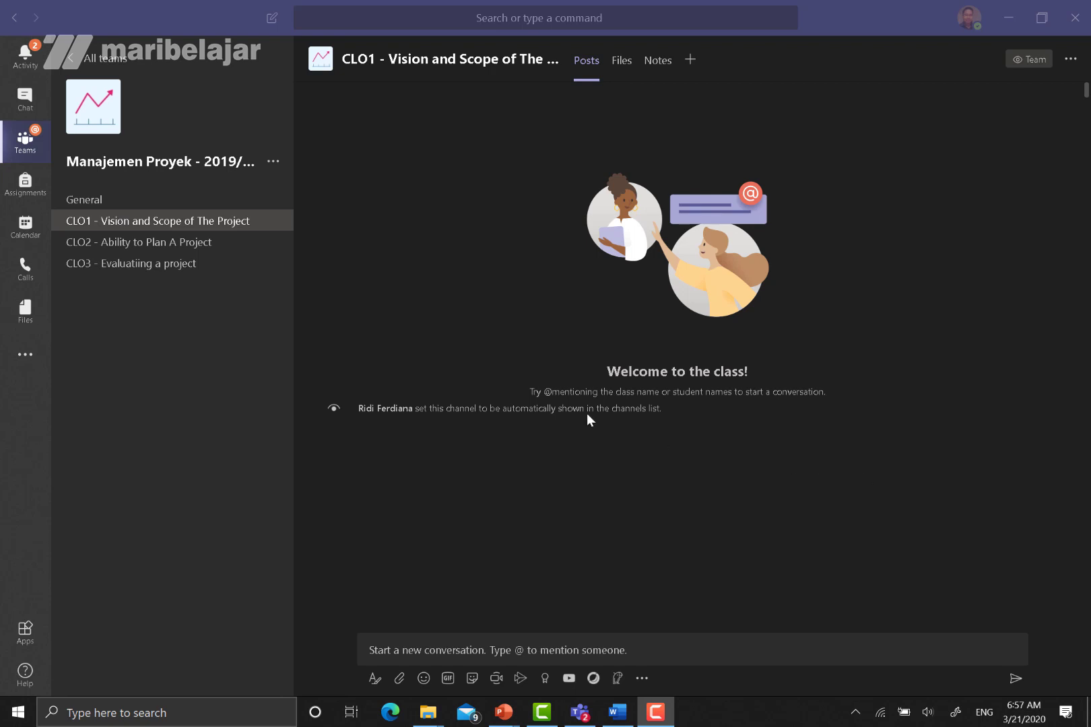
- View the General channel's files and check the cloud storage providers that can be added, closing the list without choosing one
left_click(180, 209)
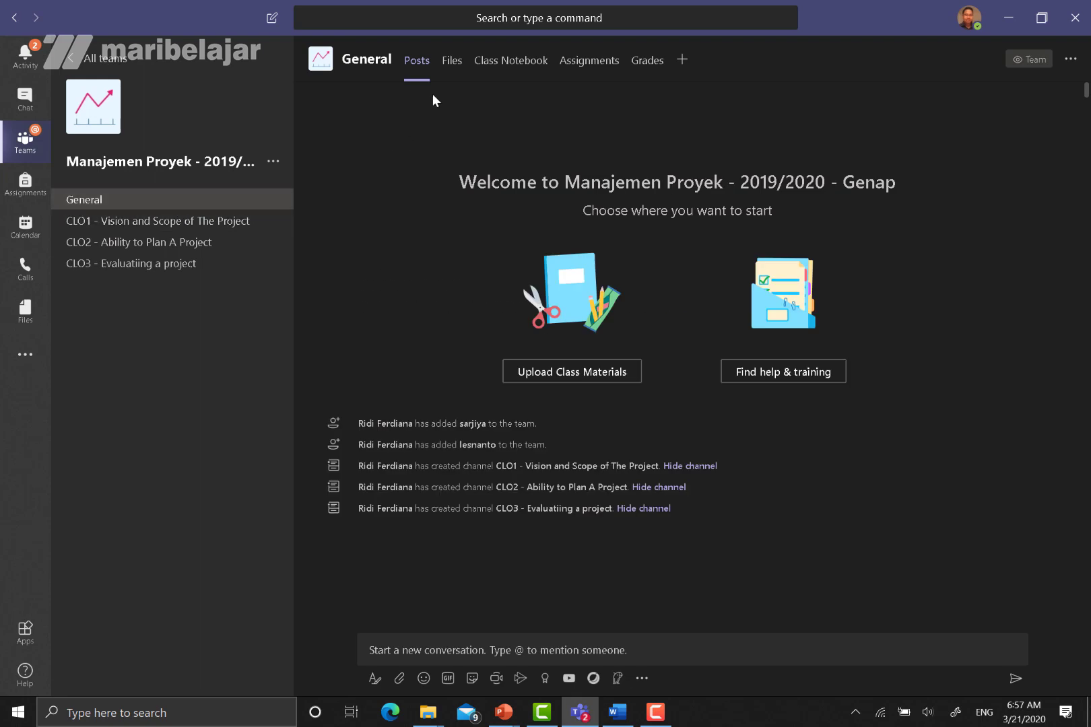
left_click(449, 64)
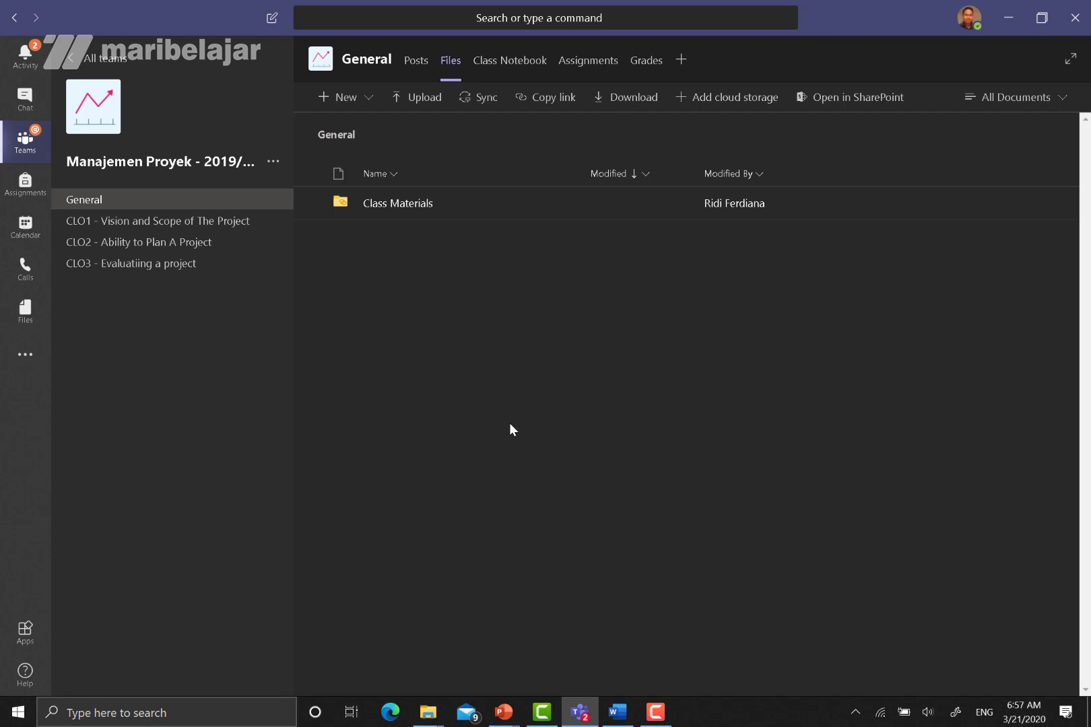
left_click(754, 110)
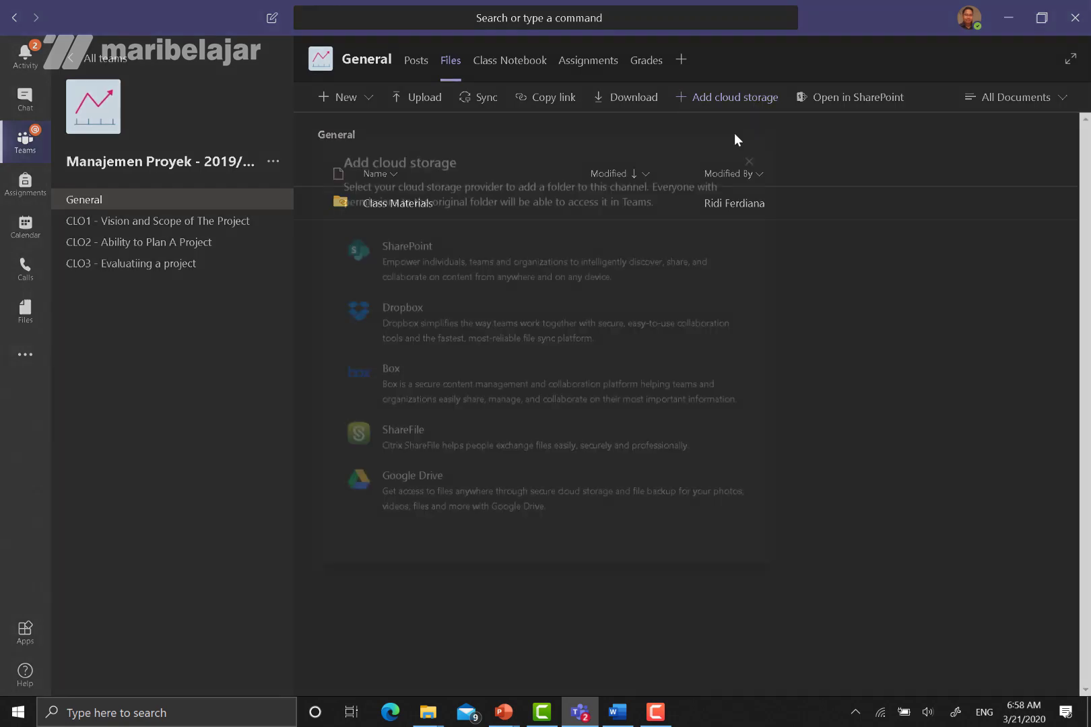
left_click(749, 162)
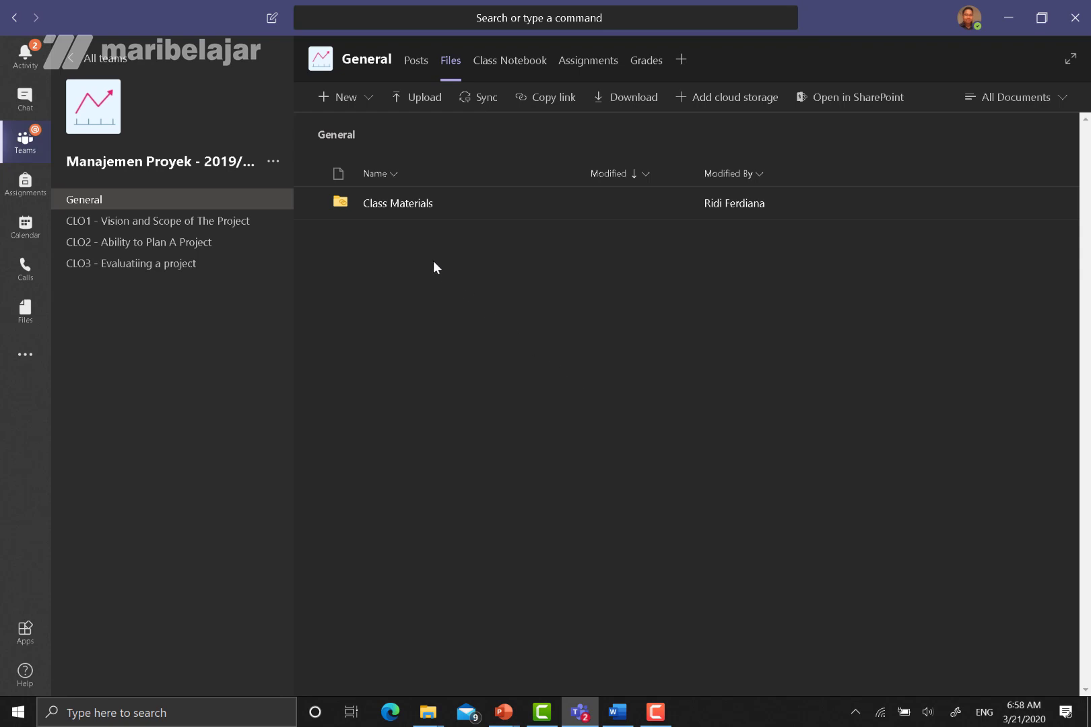
- Upload the Word document "RPKPS 2020 Manajemen Proyek dan Komunikasi Bisnis" from Documents into the General channel's Class Materials folder
left_click(407, 206)
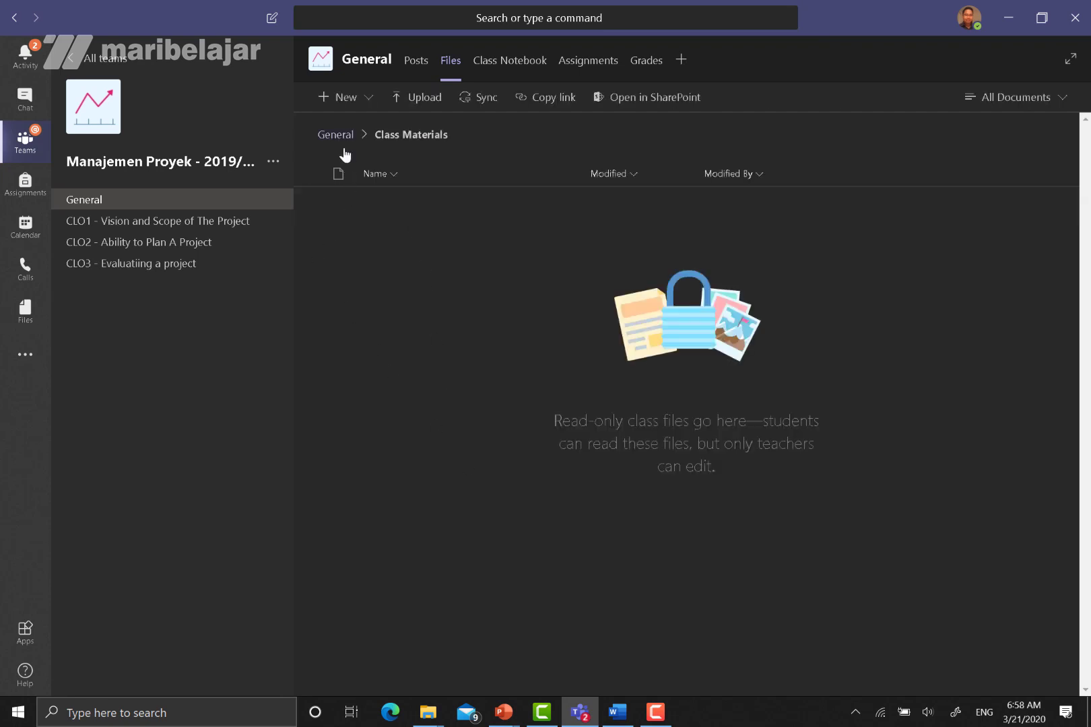
left_click(411, 100)
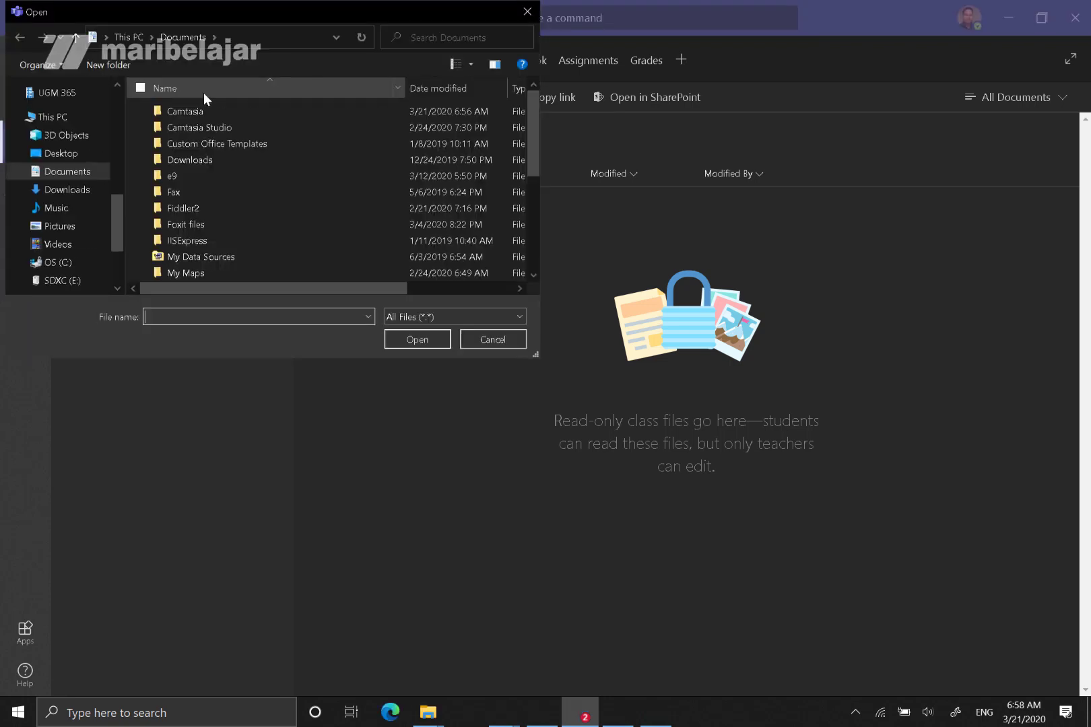
scroll(300, 194, "down", 1)
scroll(300, 194, "down", 3)
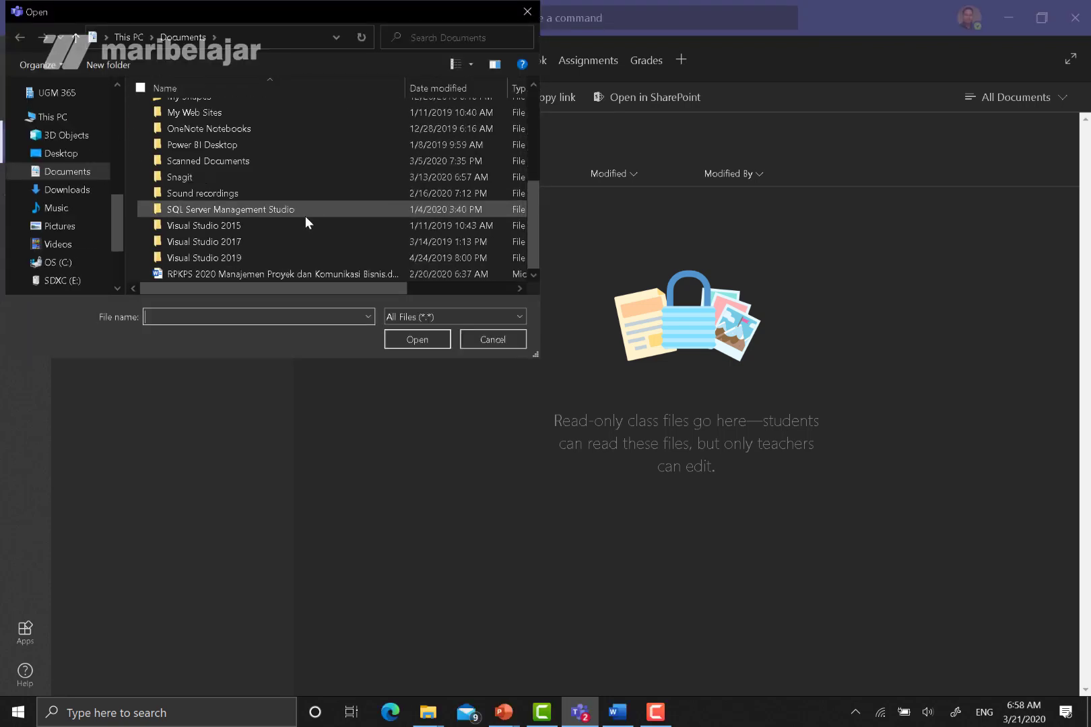
left_click(308, 278)
double_click(309, 278)
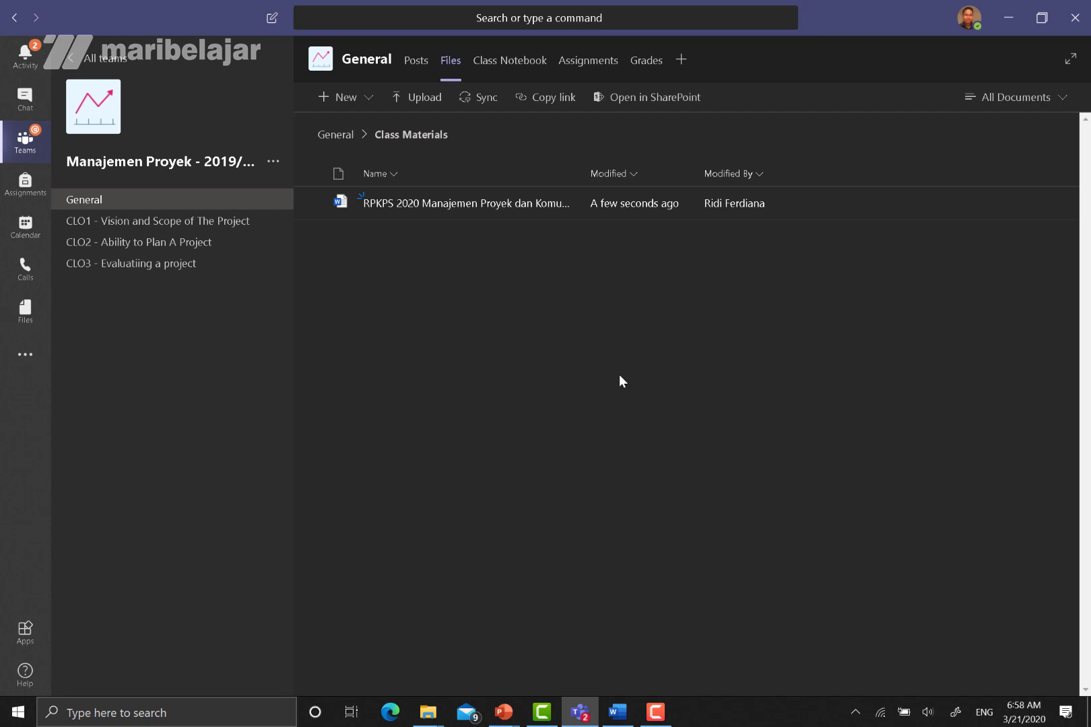
- Open the uploaded RPKPS document and examine its weekly learning plan table (RKPM)
left_click(520, 210)
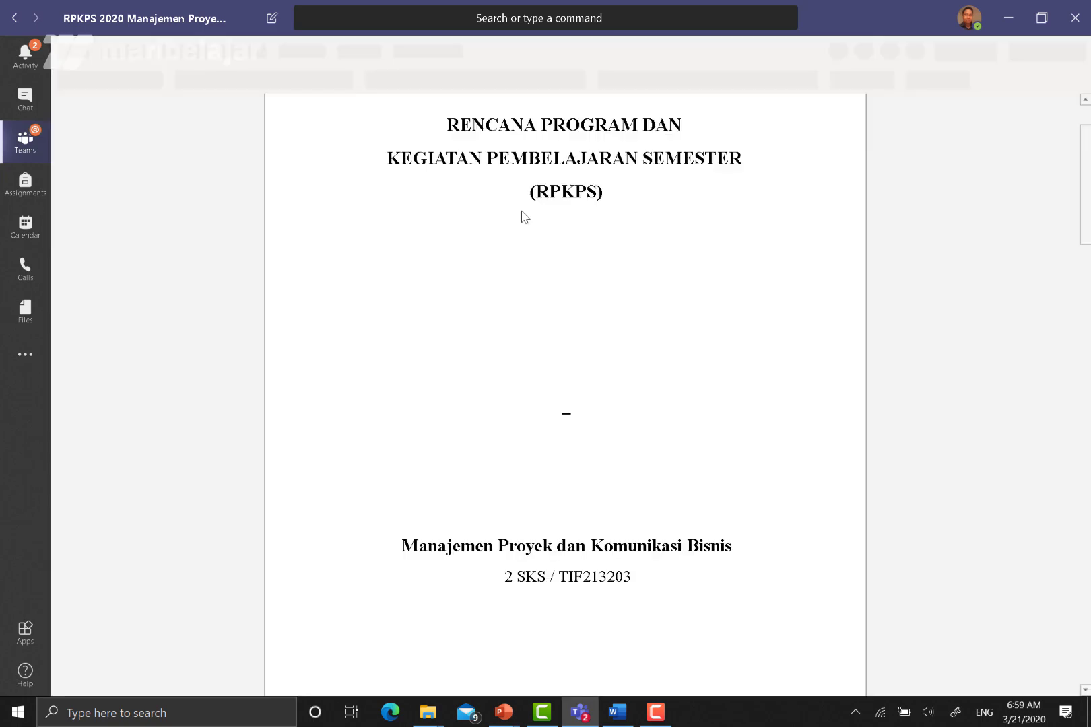
scroll(523, 212, "down", 10)
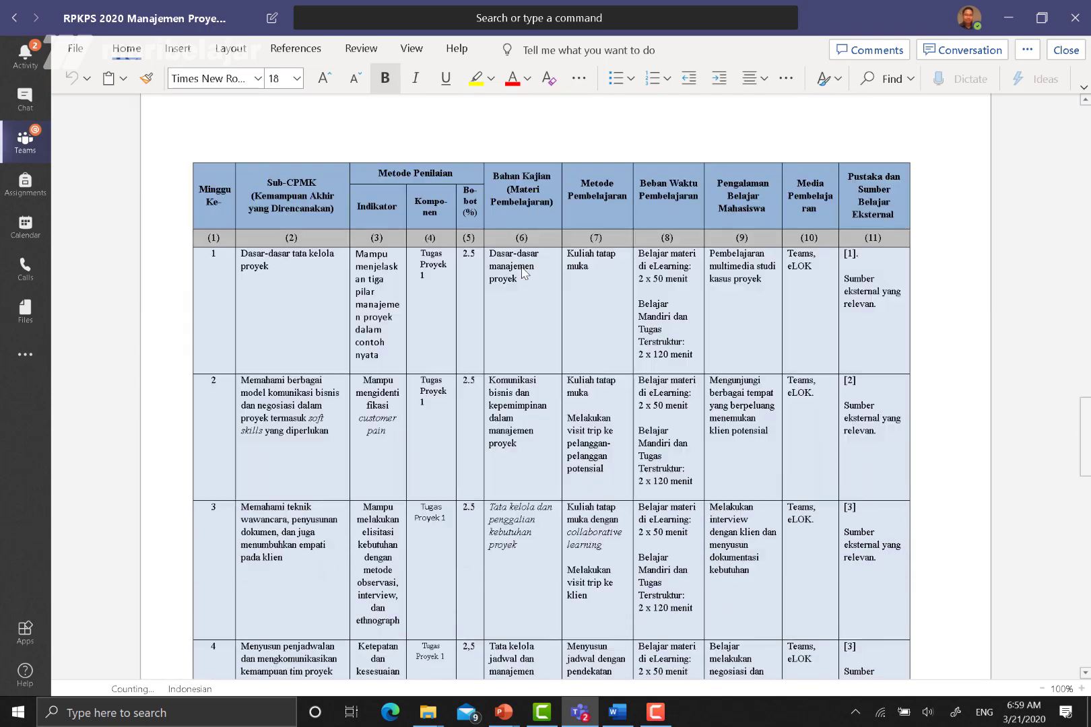
scroll(521, 272, "down", 4)
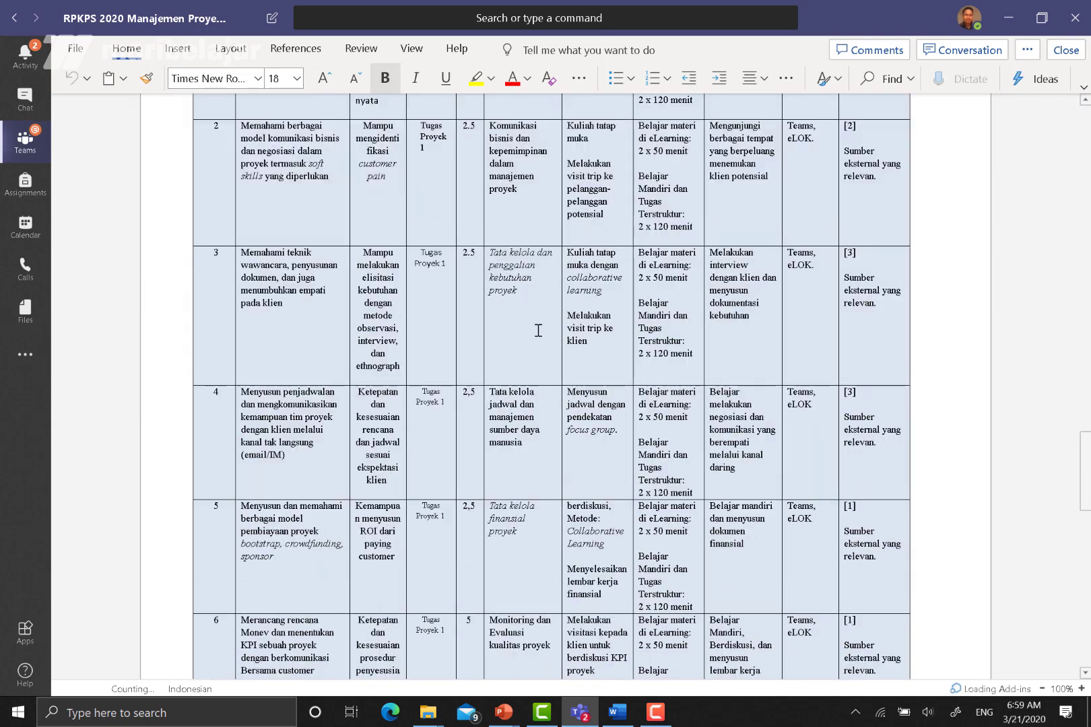
scroll(545, 354, "up", 3)
scroll(545, 351, "up", 1)
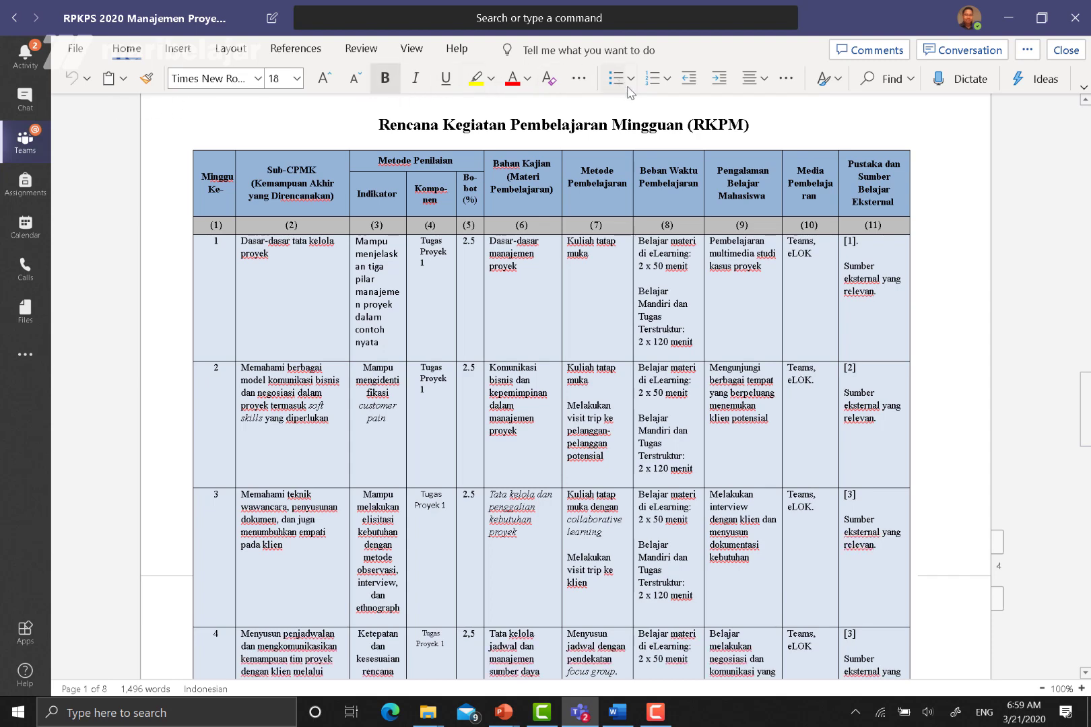
- Check the document's options for opening elsewhere or downloading, and look through its assessment, reference and weekly plan sections
left_click(1028, 49)
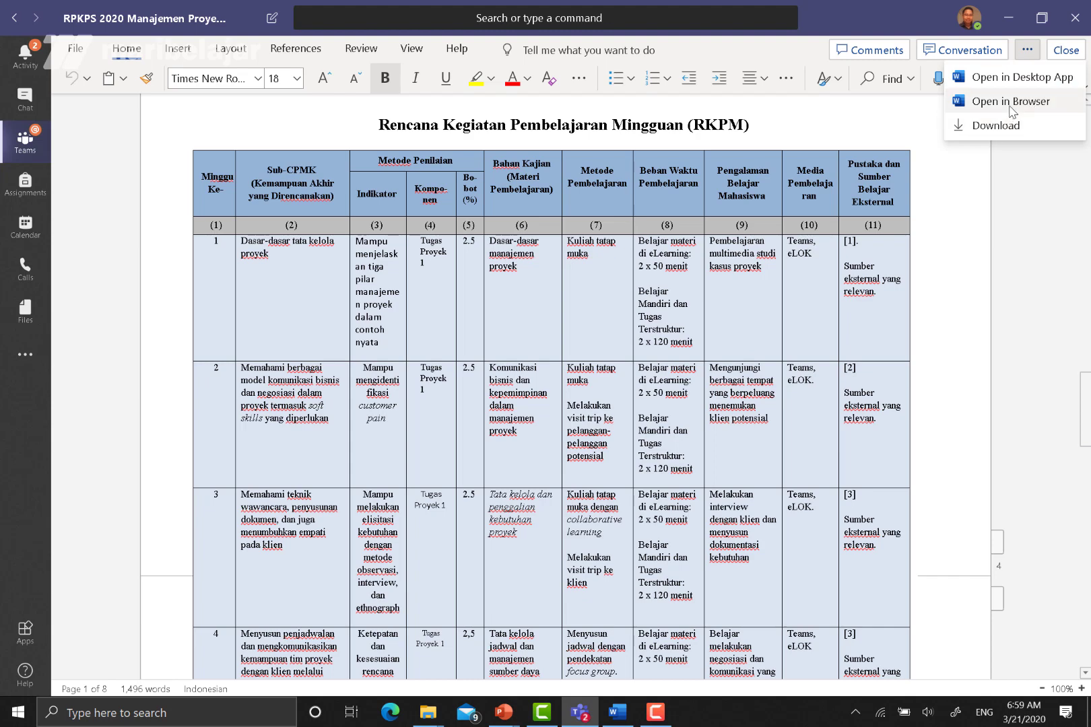
left_click(766, 336)
scroll(764, 350, "up", 4)
scroll(763, 346, "up", 3)
scroll(762, 345, "down", 10)
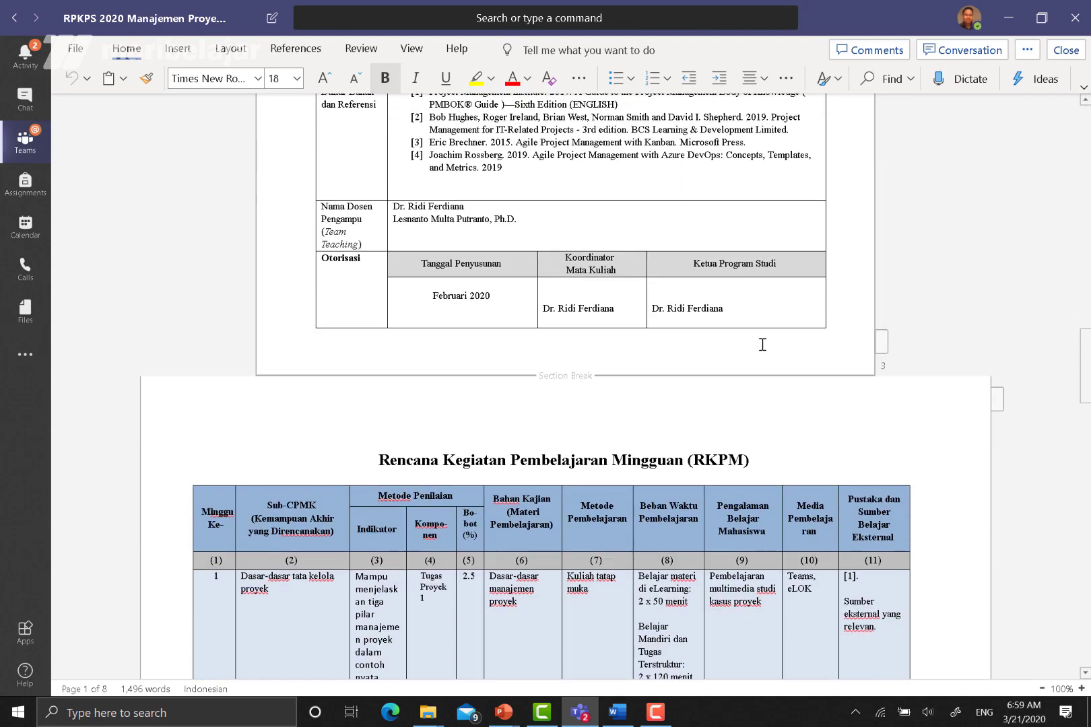
scroll(762, 345, "up", 20)
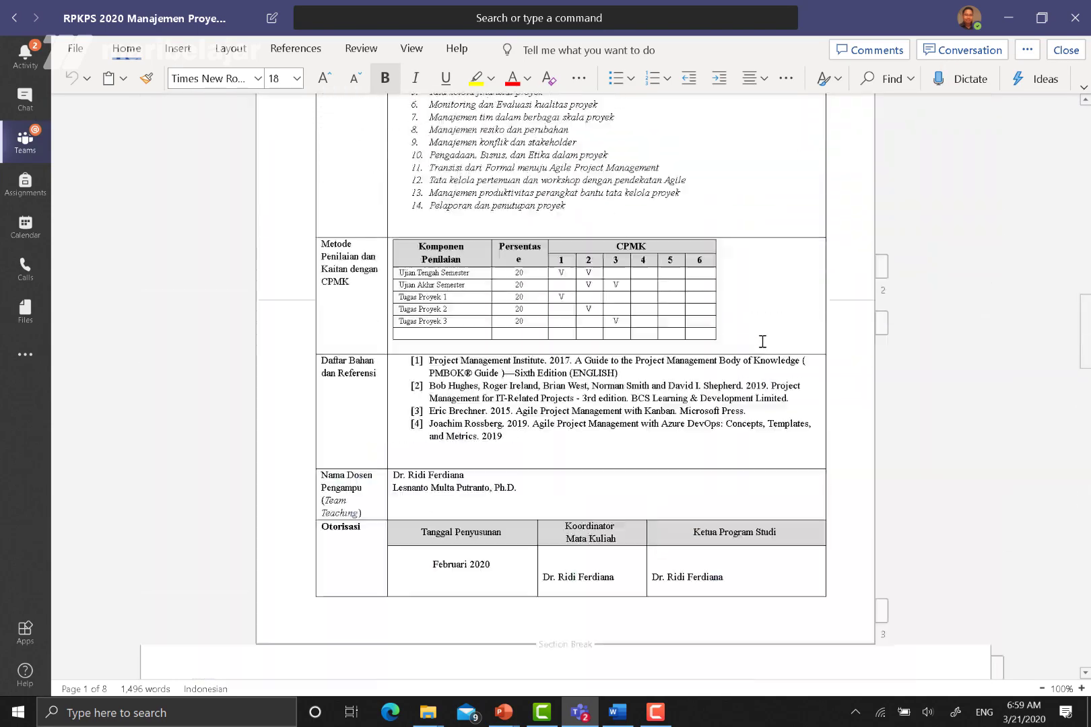
scroll(762, 342, "down", 2)
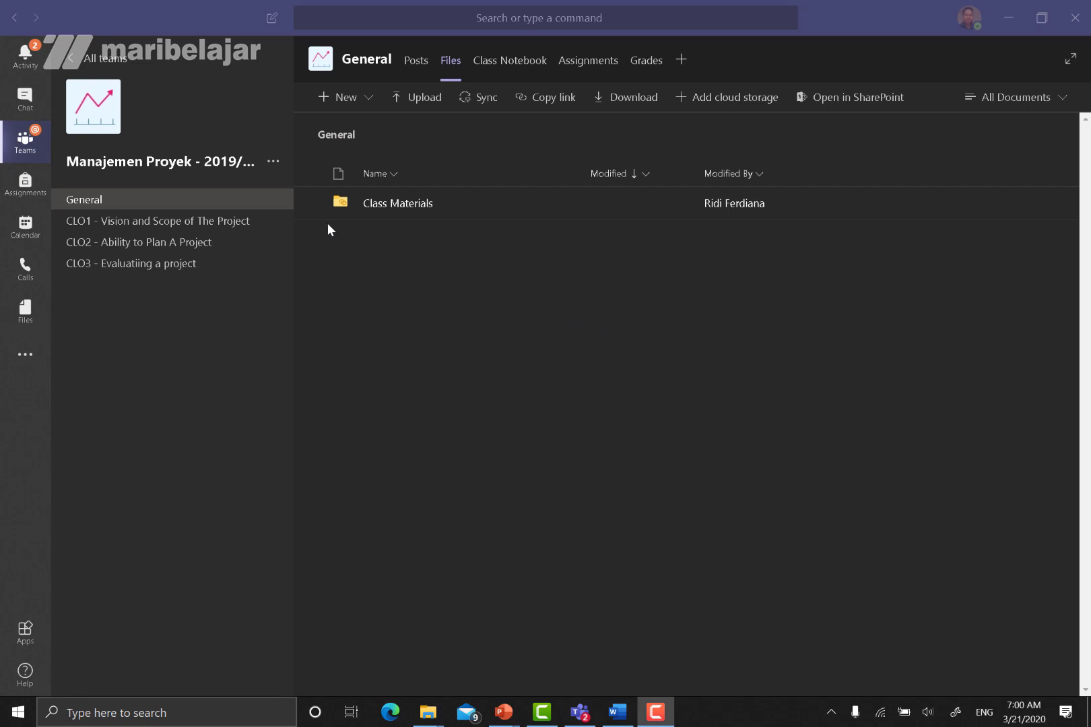
- View the form for adding students to the Manajemen Proyek team, and close it without adding anyone
left_click(274, 163)
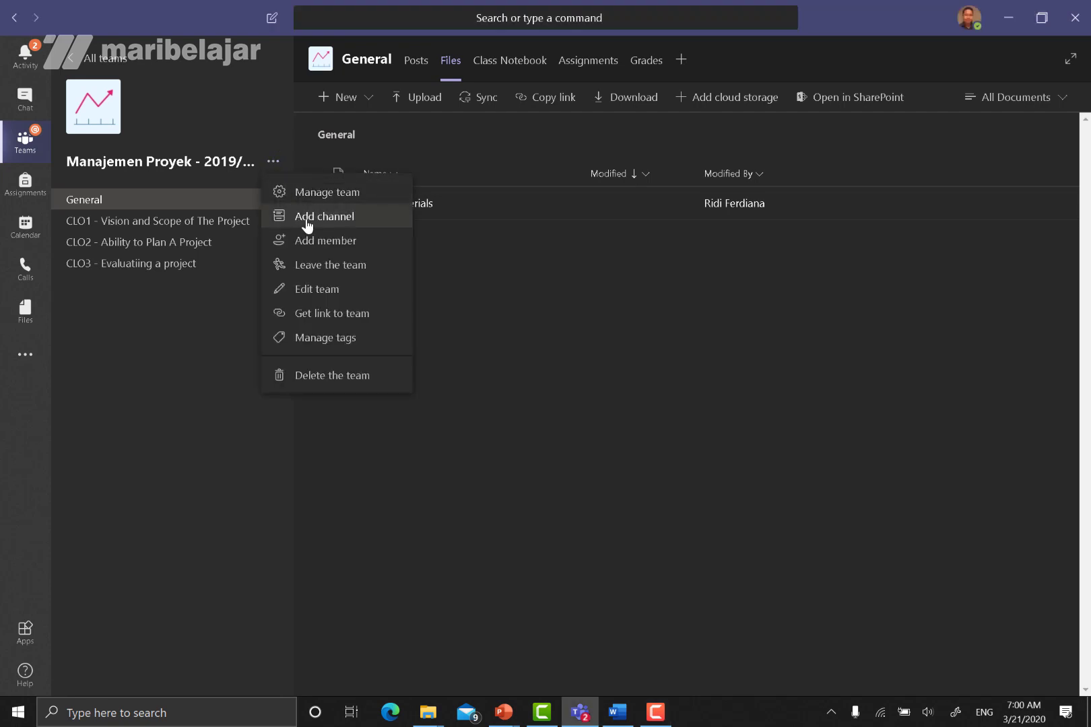
left_click(322, 241)
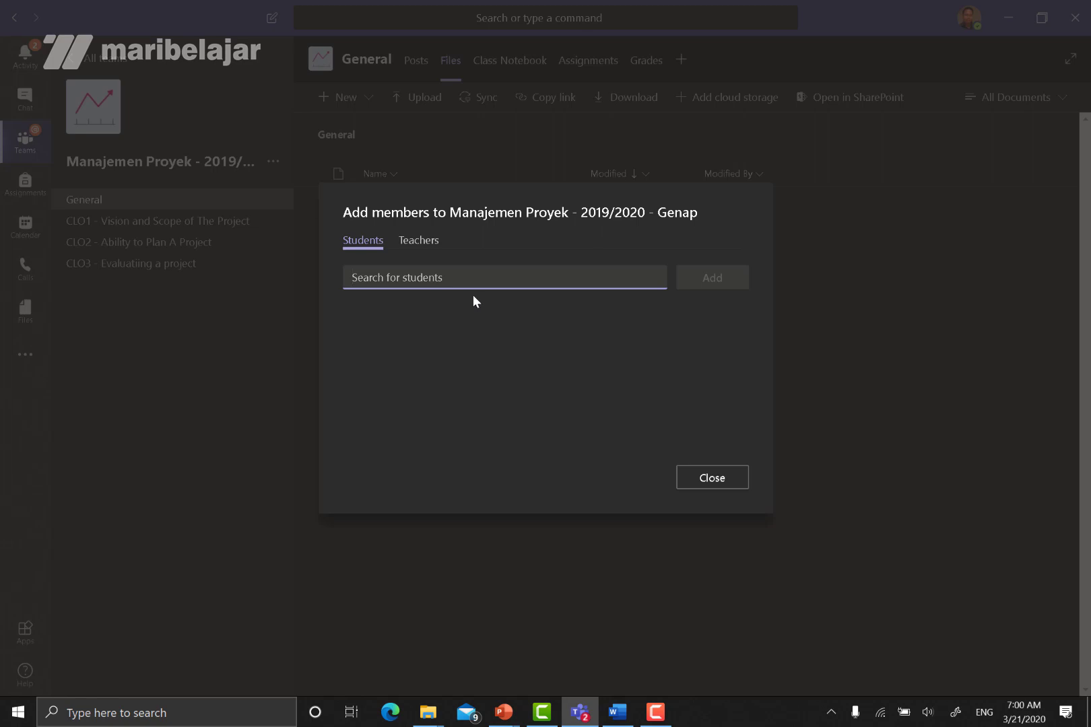
left_click(725, 492)
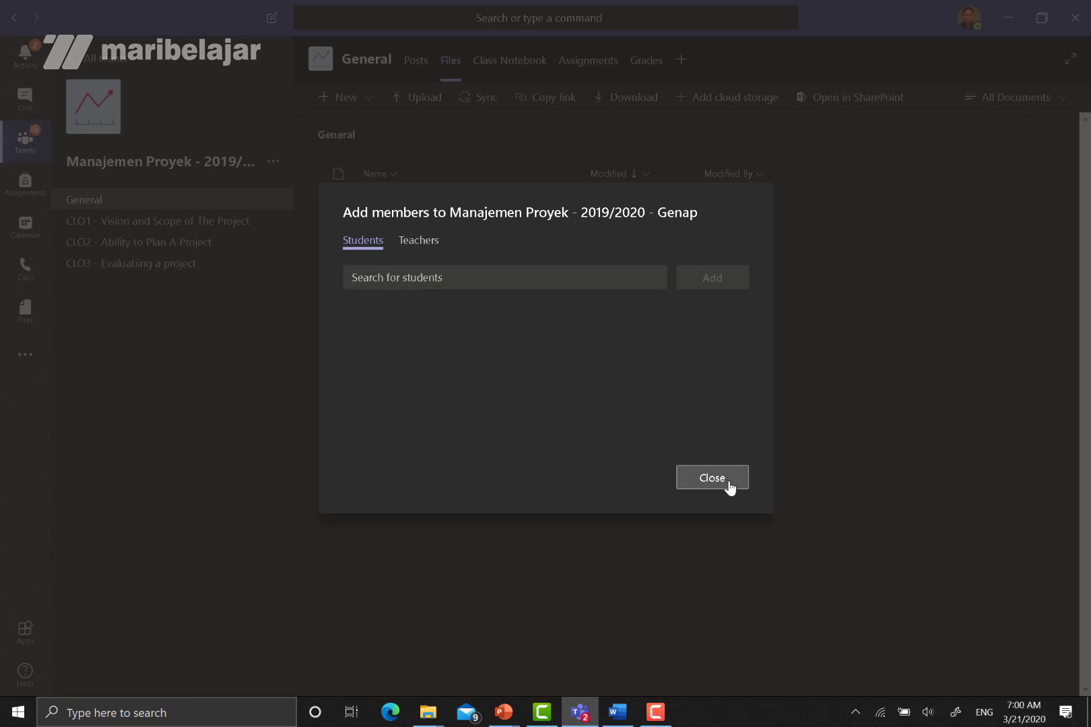
- Look up the team code in the Manajemen Proyek team's settings, show it full screen, and return to the settings
left_click(273, 162)
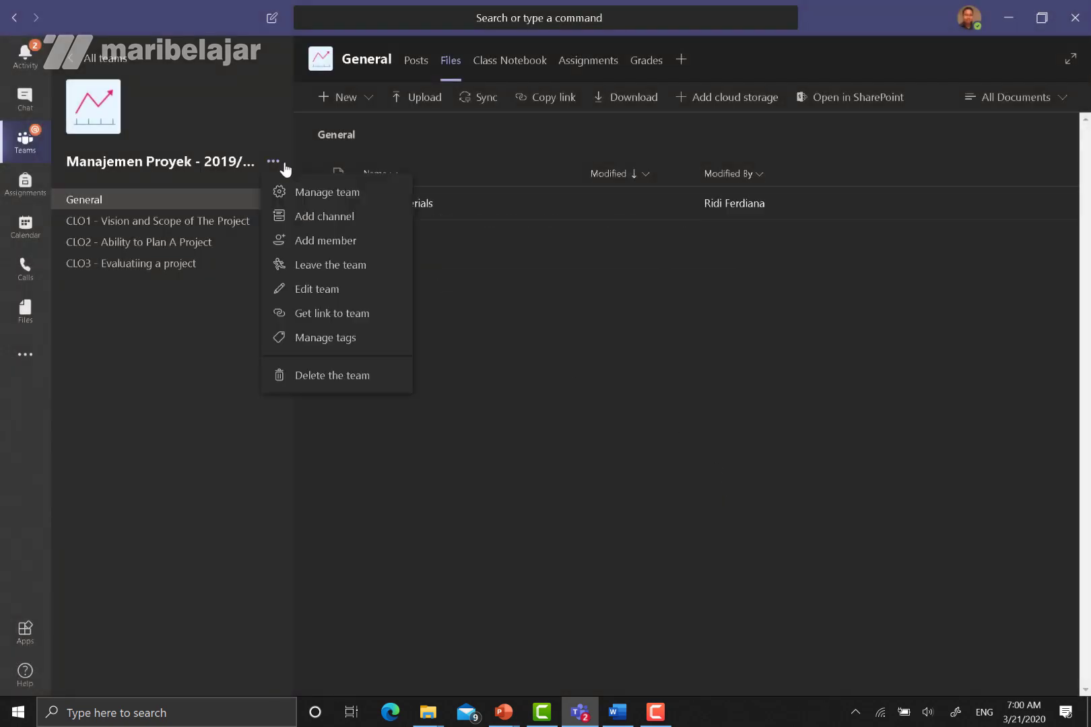
left_click(340, 194)
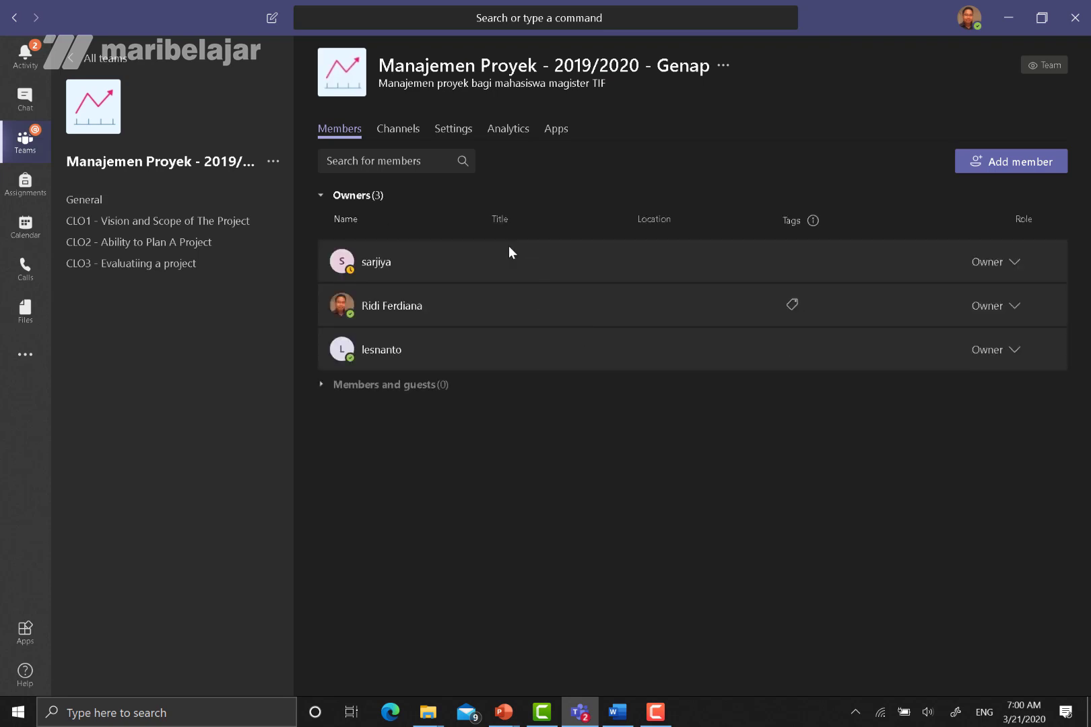
left_click(463, 134)
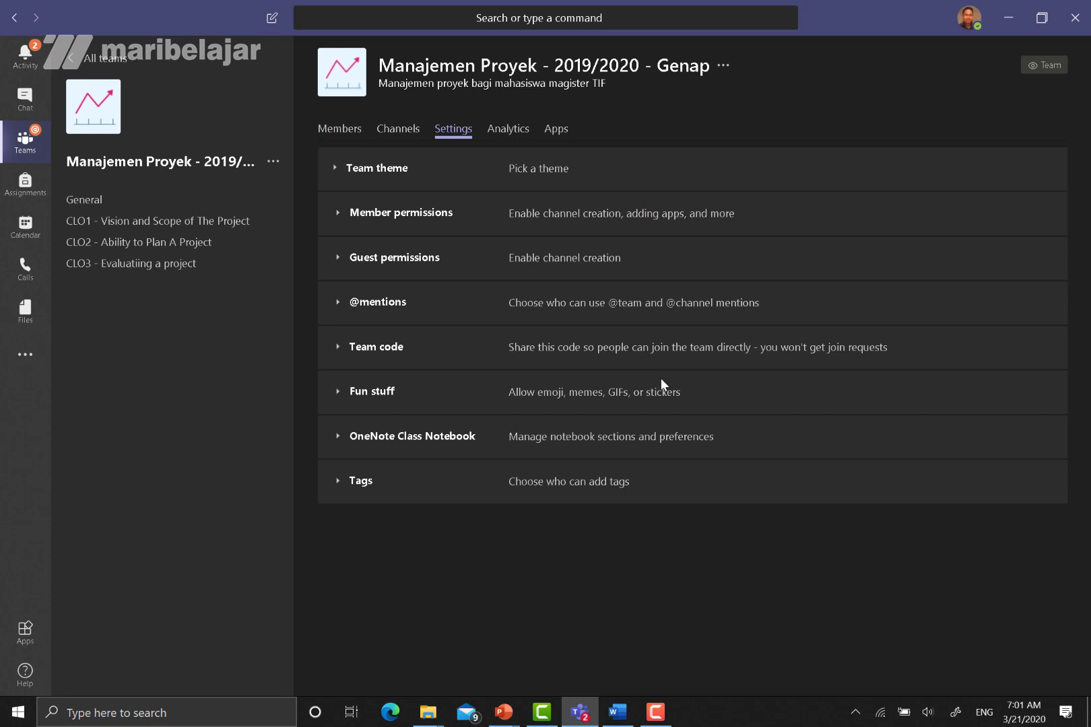
left_click(339, 349)
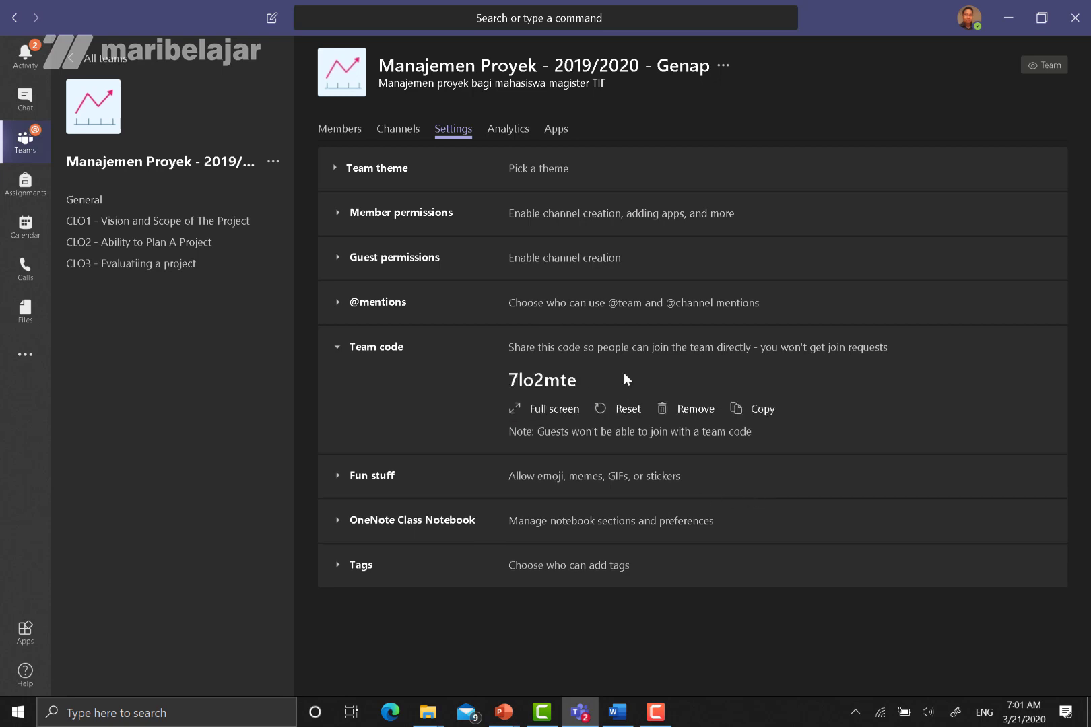
left_click(569, 415)
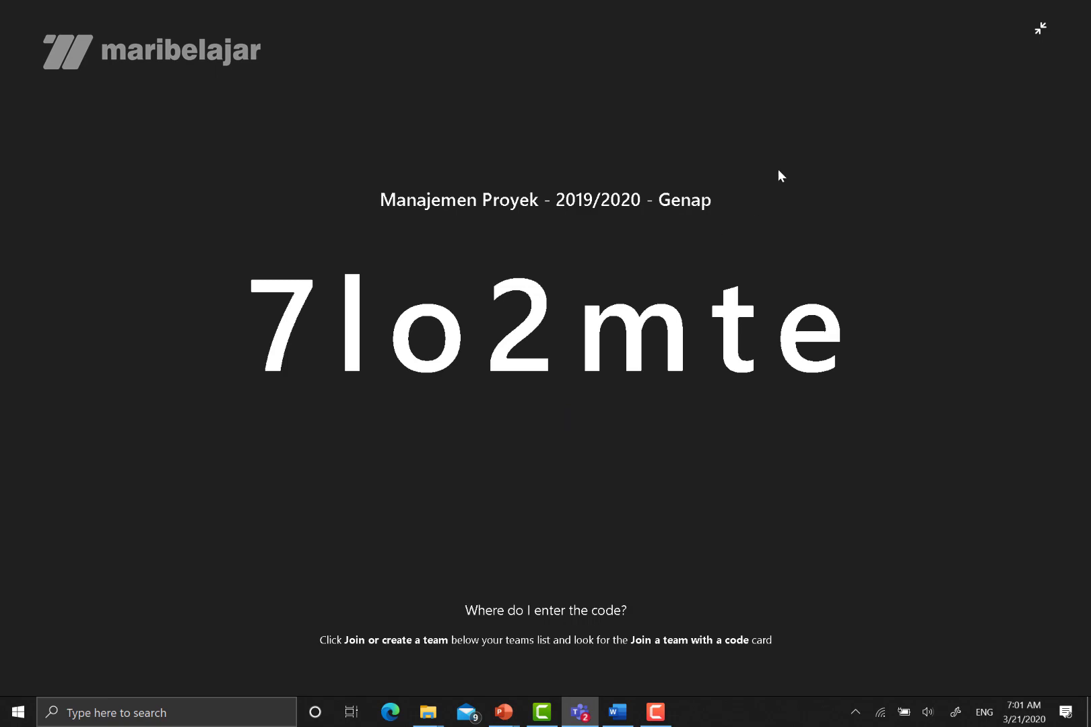
left_click(1040, 31)
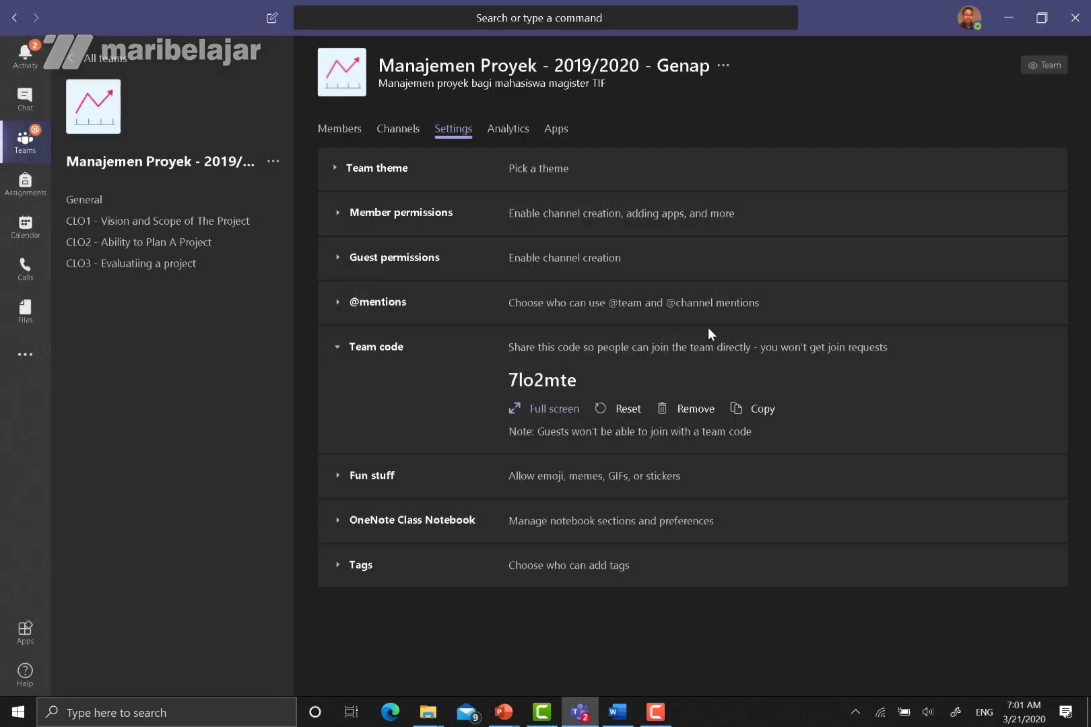
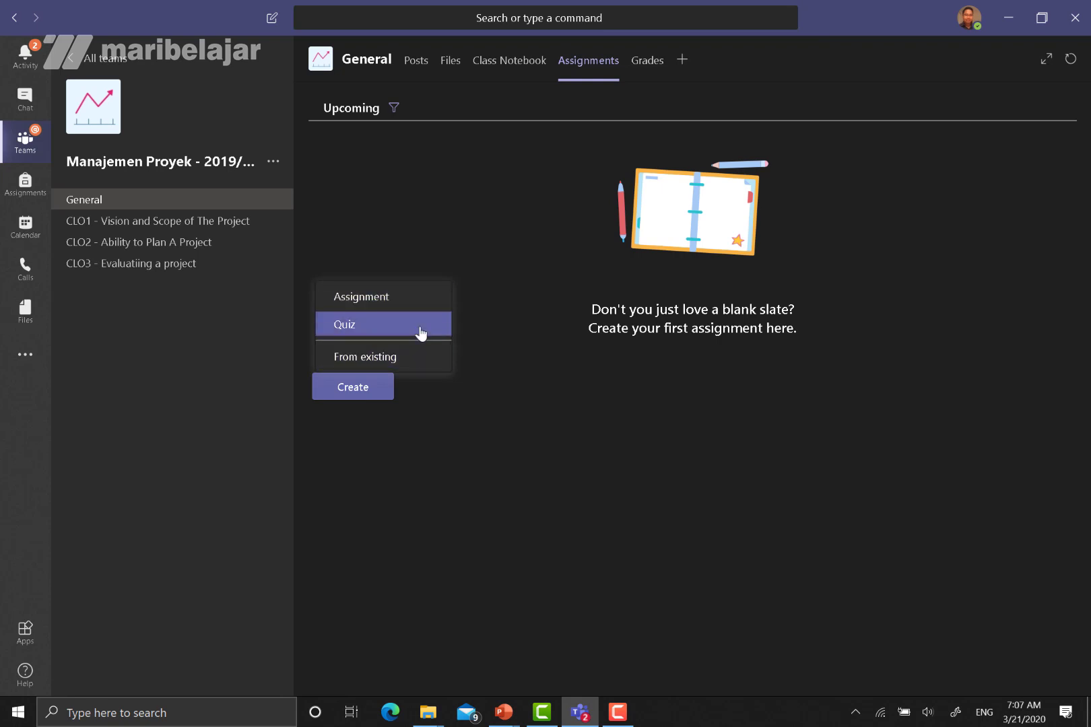
- Start a quiz assignment for the Manajemen Proyek team, browse the existing forms, and create a new blank quiz in Microsoft Forms
left_click(420, 331)
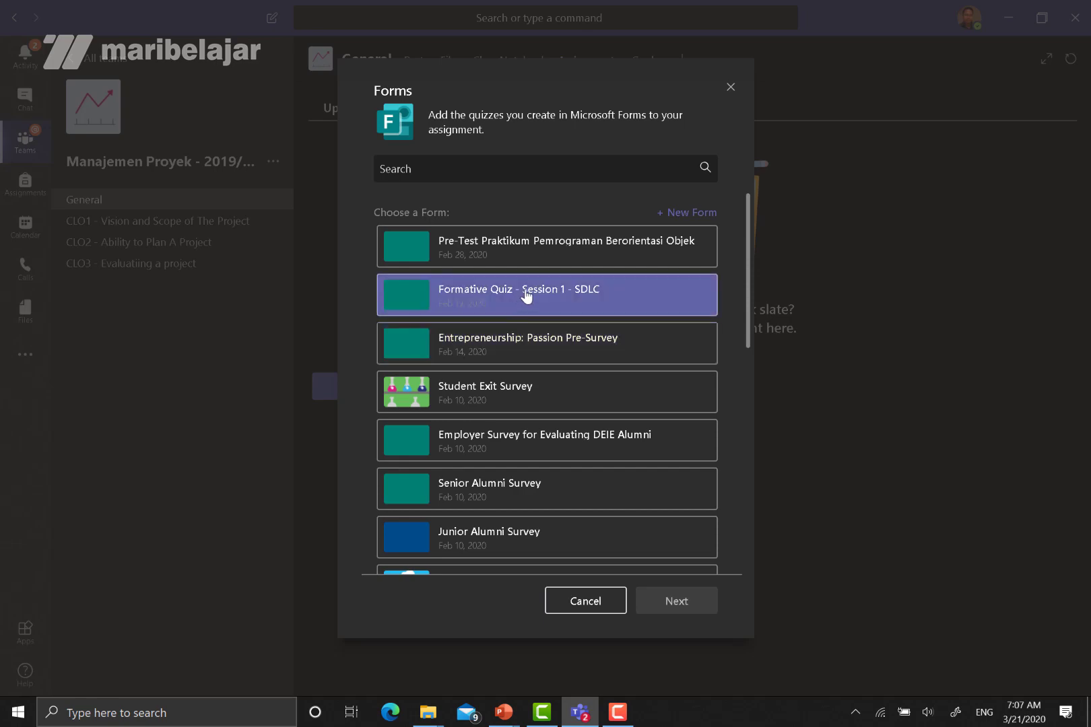
scroll(526, 296, "down", 5)
scroll(526, 297, "up", 5)
scroll(525, 296, "down", 5)
scroll(525, 297, "up", 5)
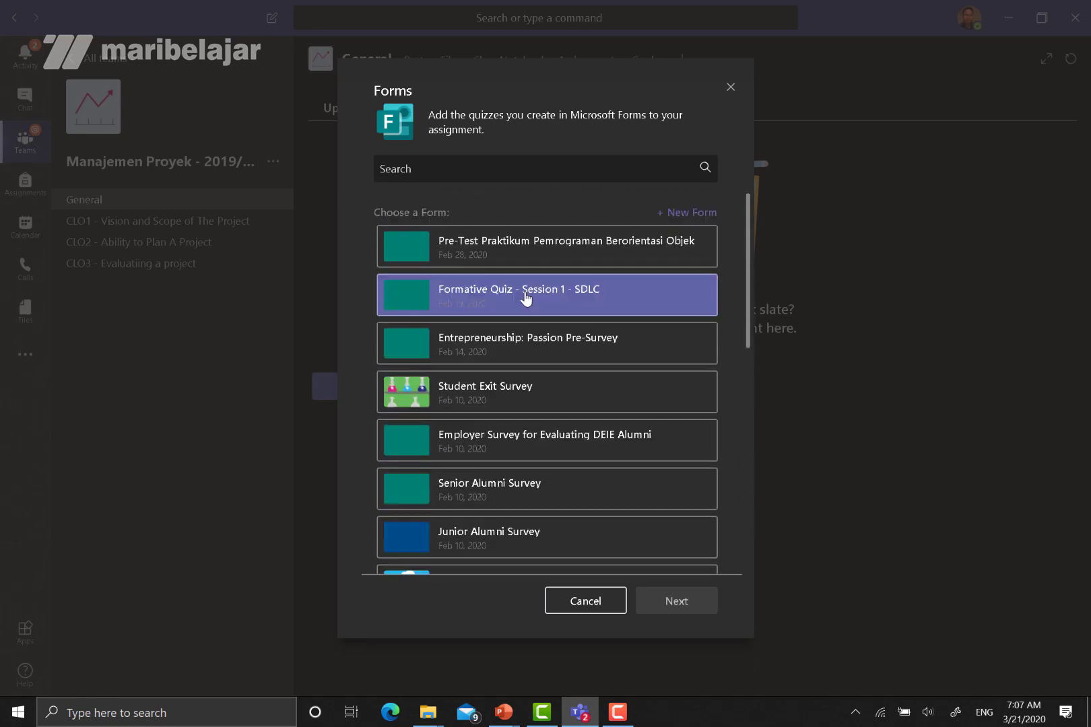
left_click(702, 214)
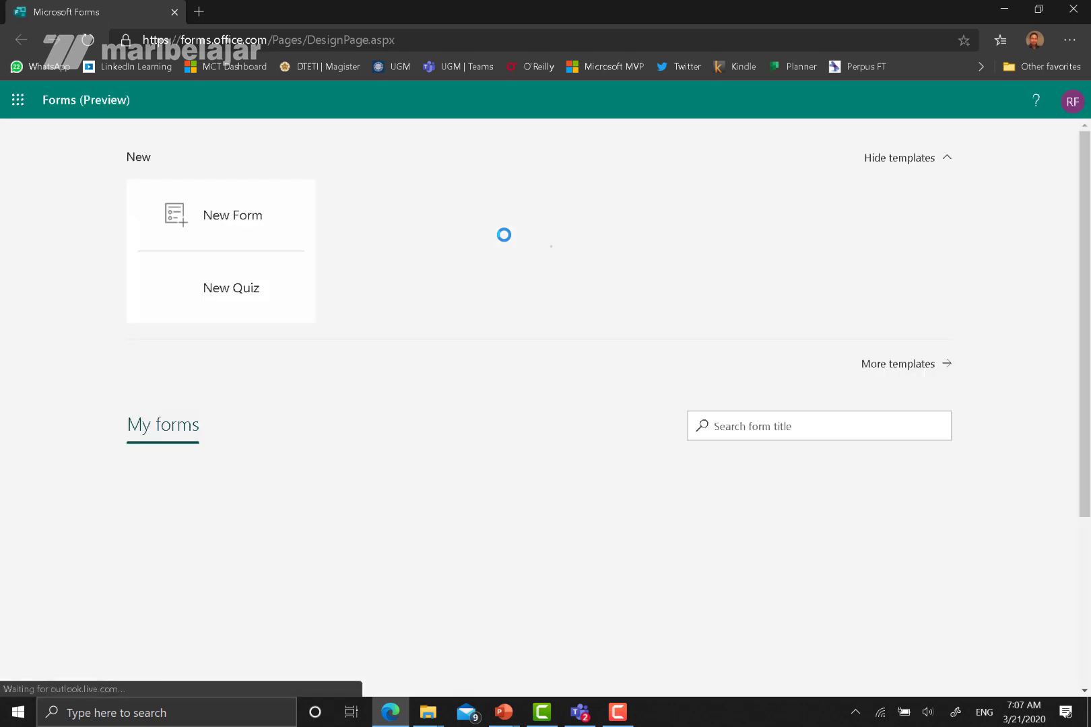
left_click(227, 301)
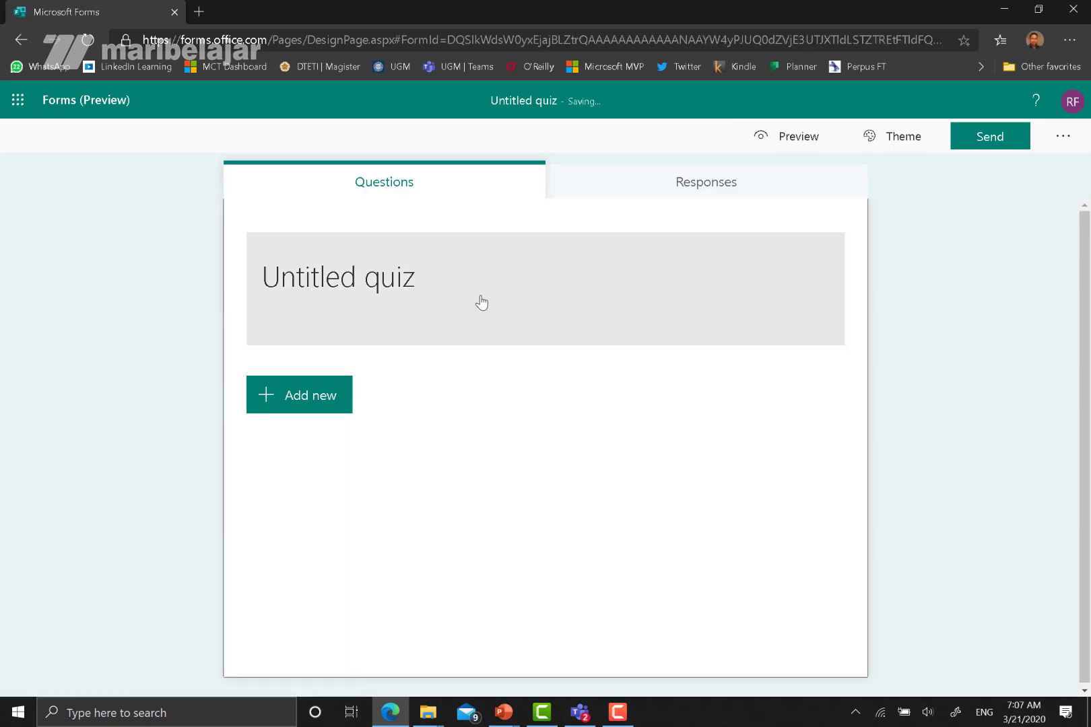
- Title the quiz "Kuis Mengenal Pilar Manajemen Proyek"
left_click(481, 302)
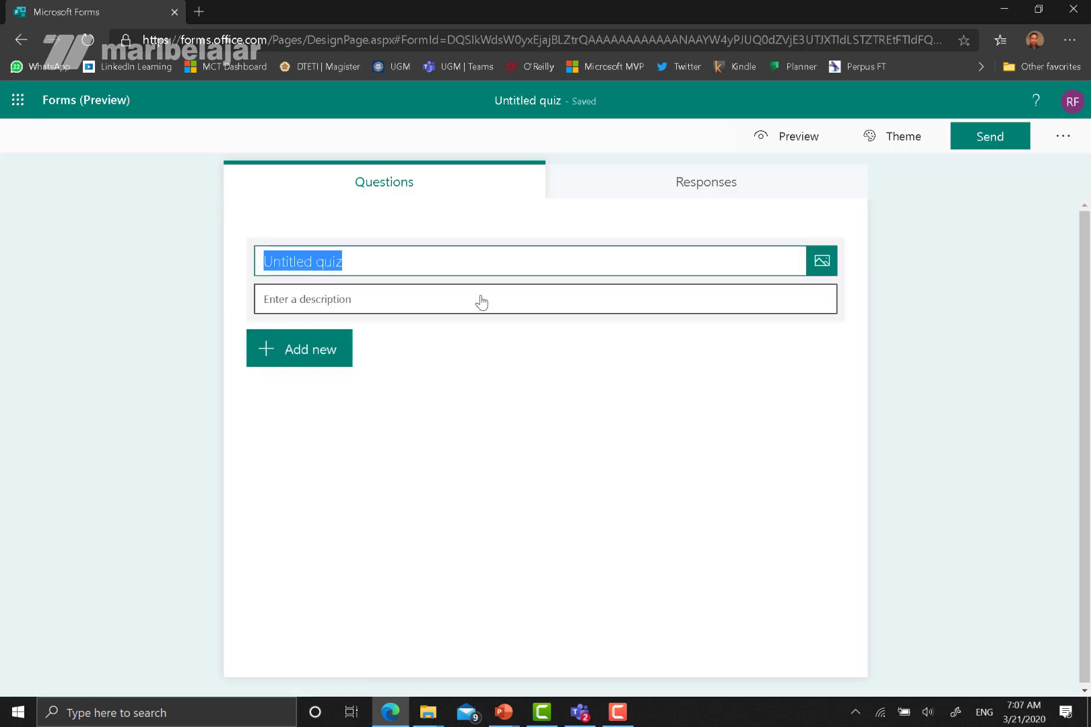
type("K")
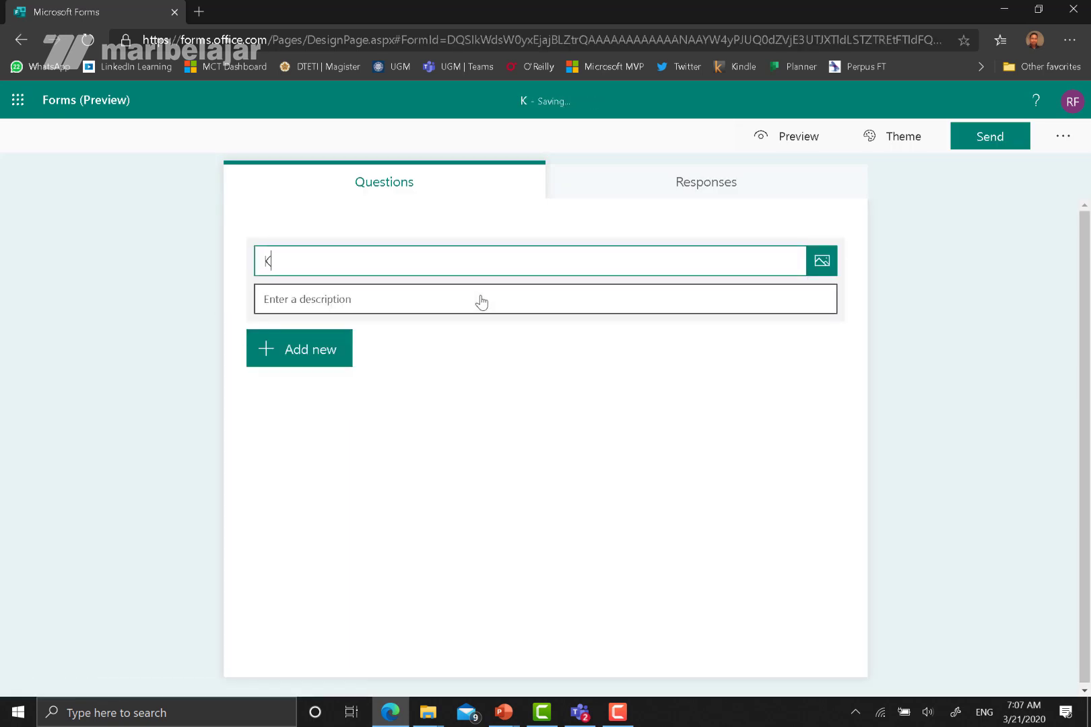
type("uis MEnge")
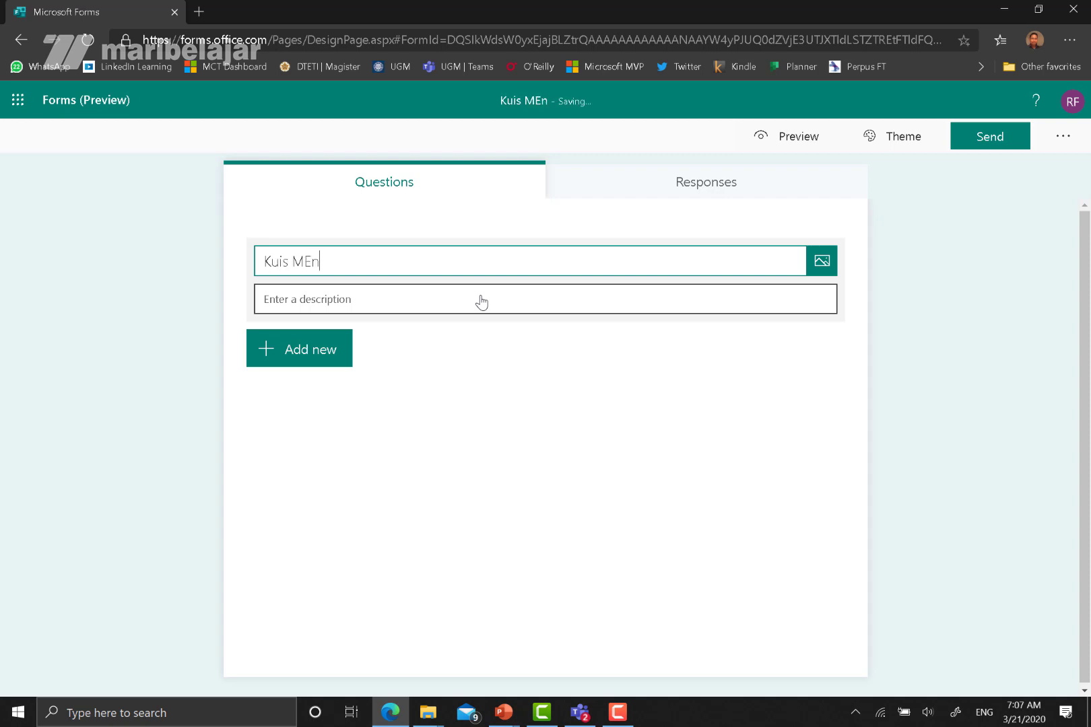
key("BackSpace")
key("BackSpace")
key("BackSpace")
key("BackSpace")
type("engena")
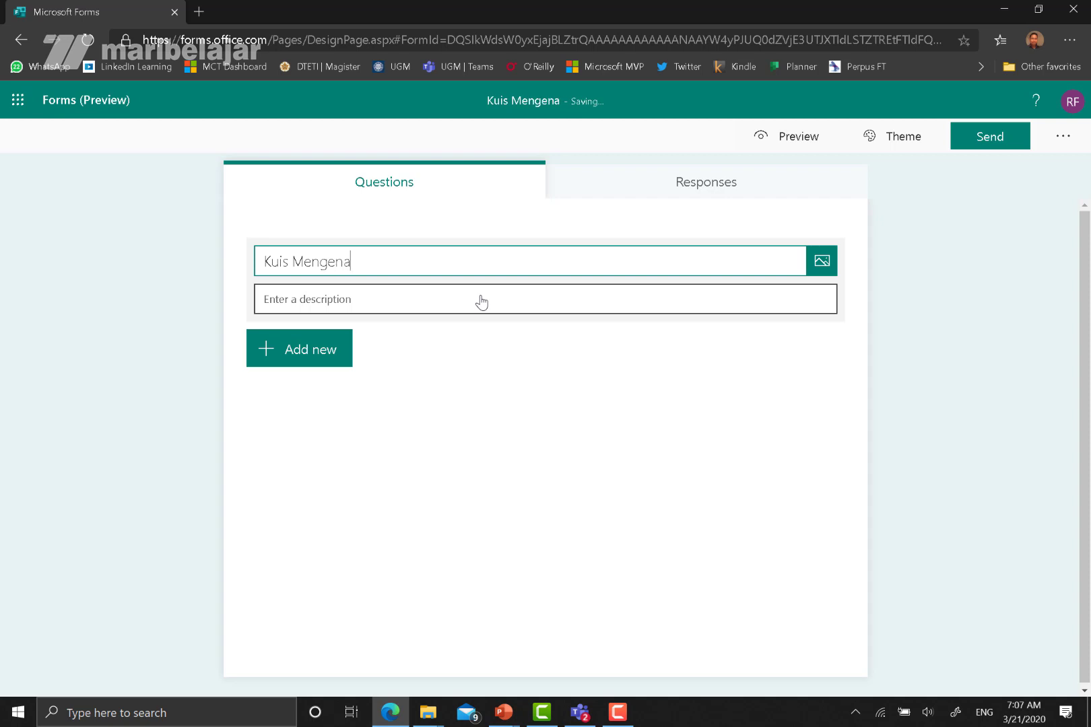
type("l Pilar ")
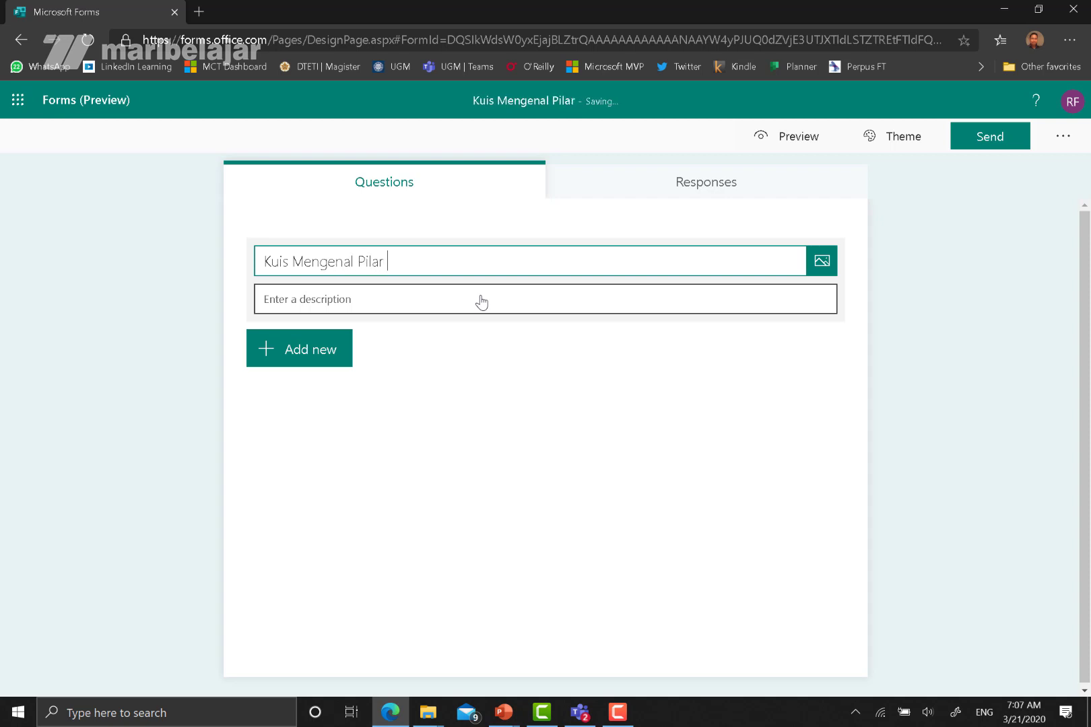
type("Manajemen Pro")
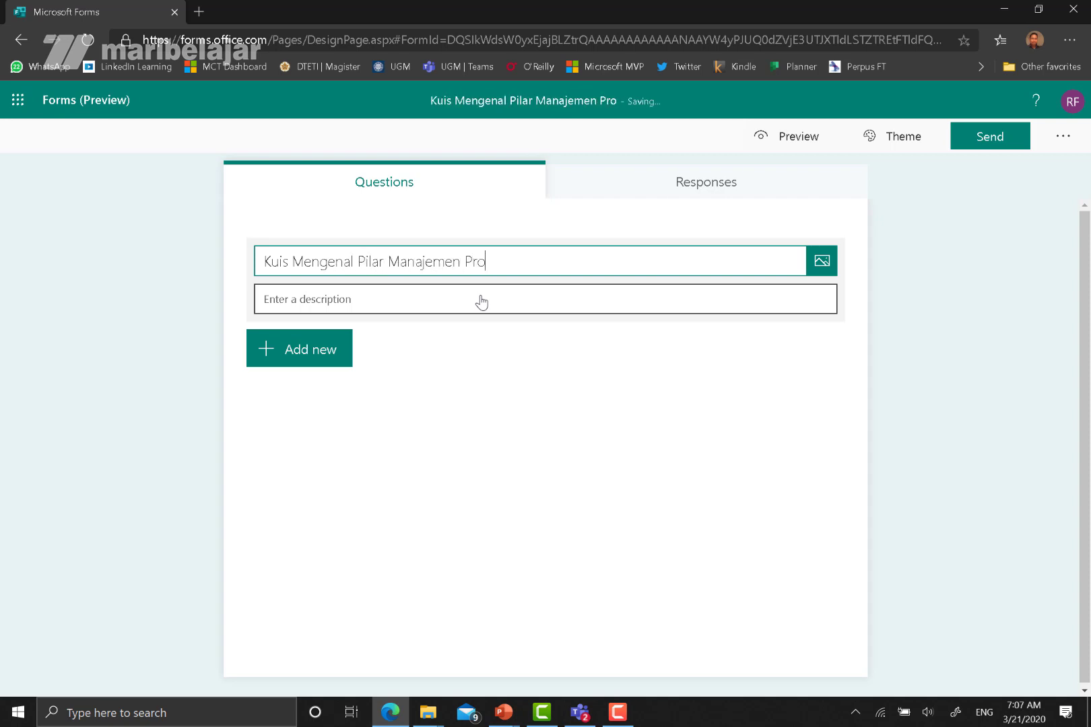
type("yek")
- Enter the quiz description "Kuis ini dikerjakan pada saat membuka modul 01"
left_click(484, 306)
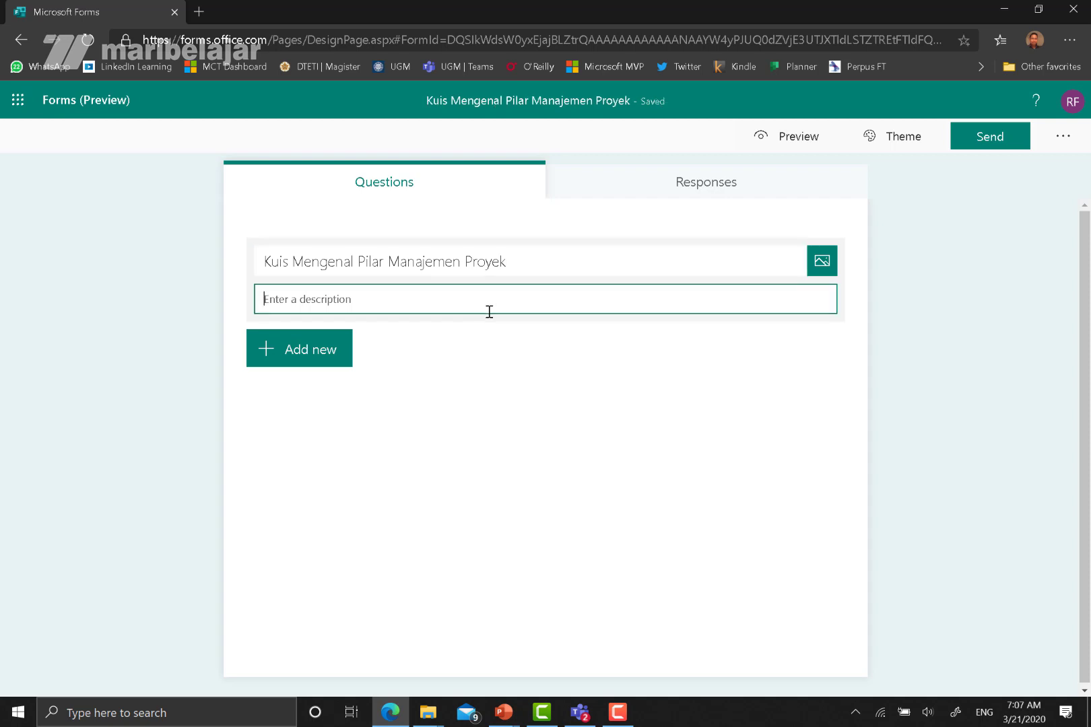
type("Kuis ini dike")
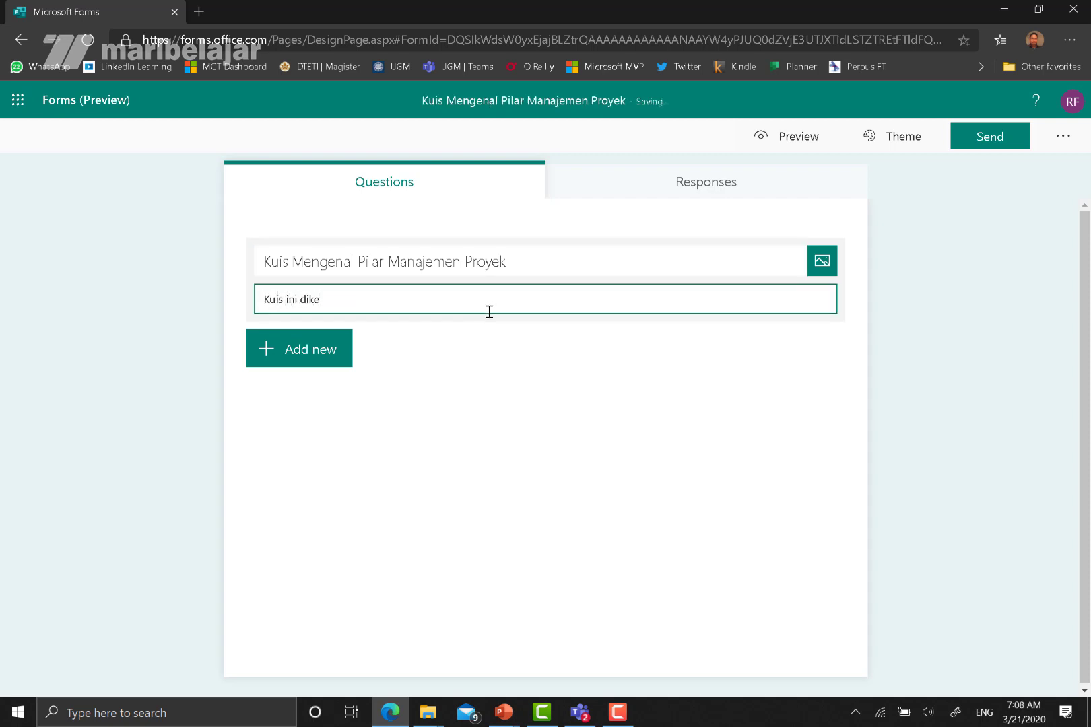
type("rjakan pada saat mem")
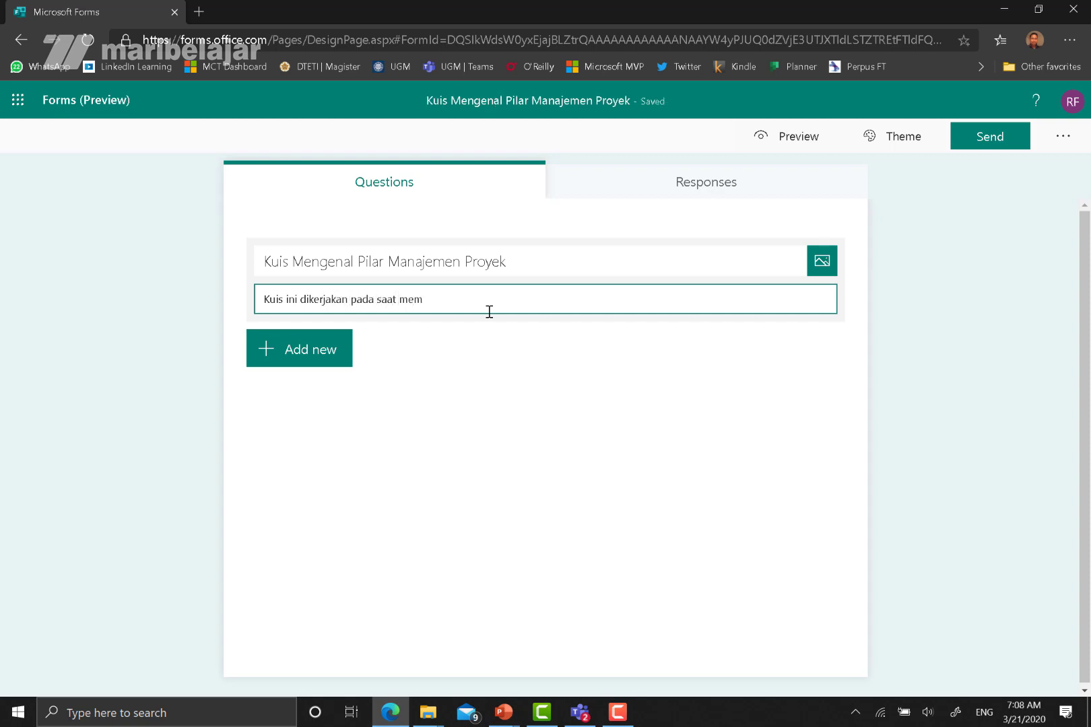
type("buka modul 01")
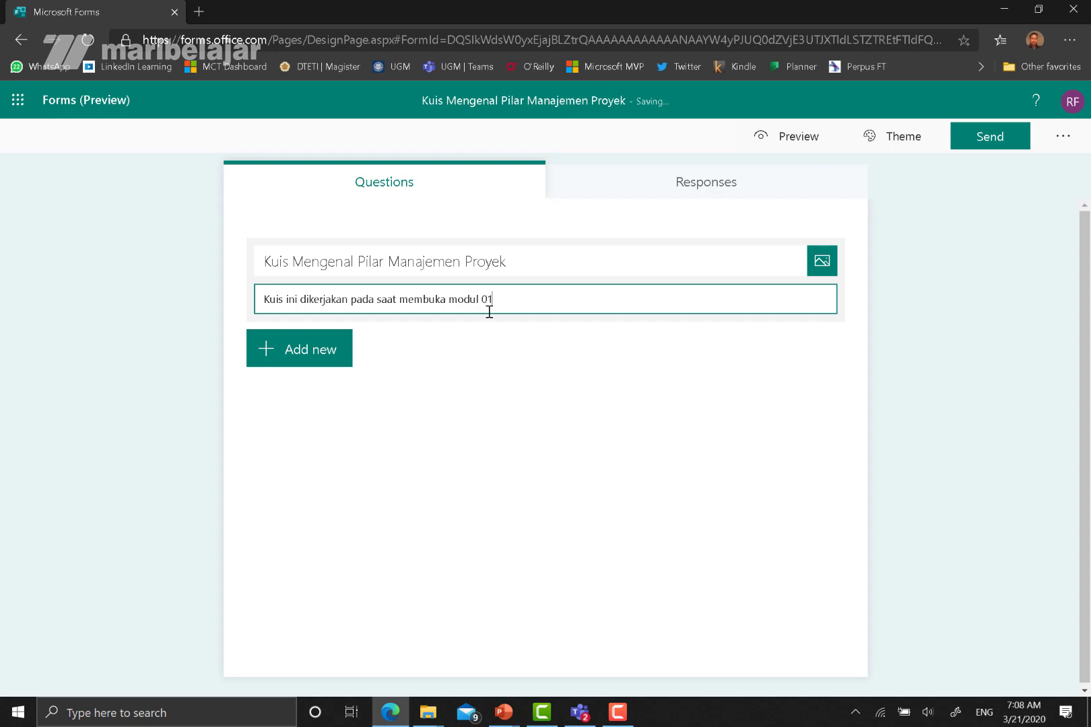
- Look over the available question types, add a Choice question to the quiz and make it worth 10 points
left_click(313, 362)
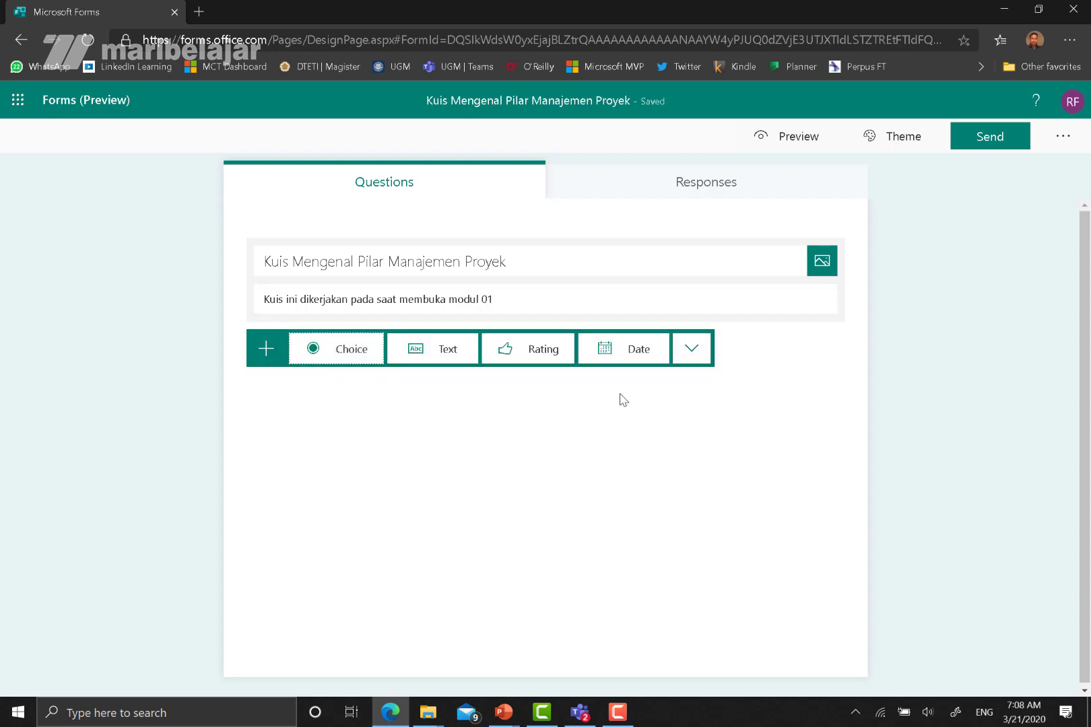
left_click(699, 352)
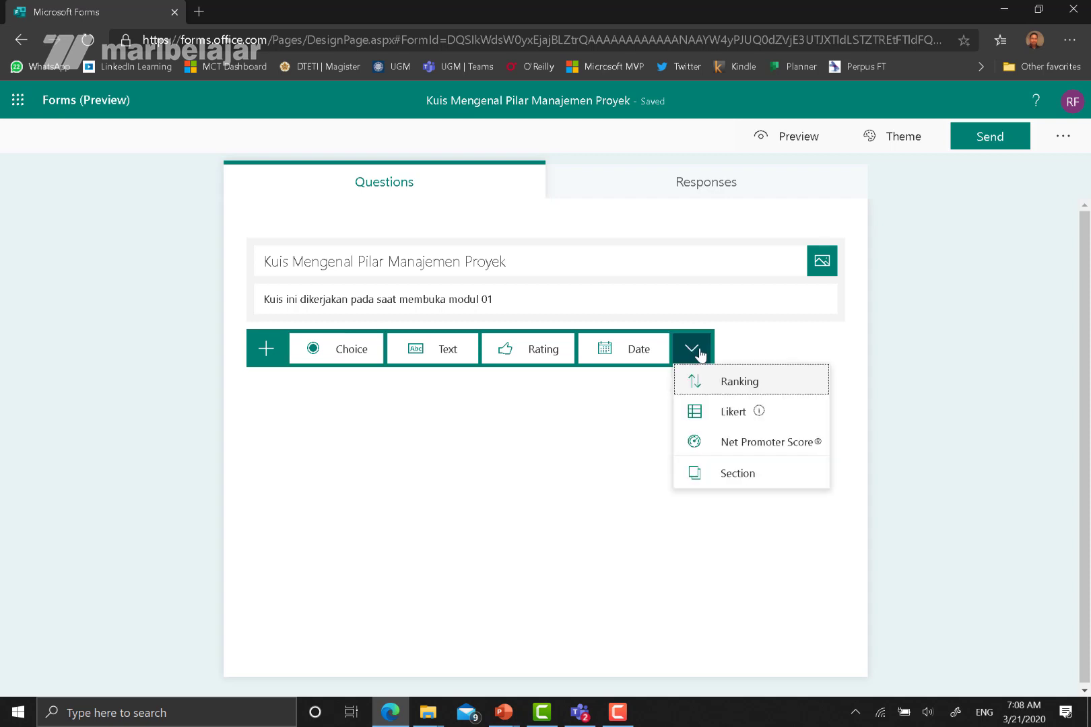
left_click(349, 352)
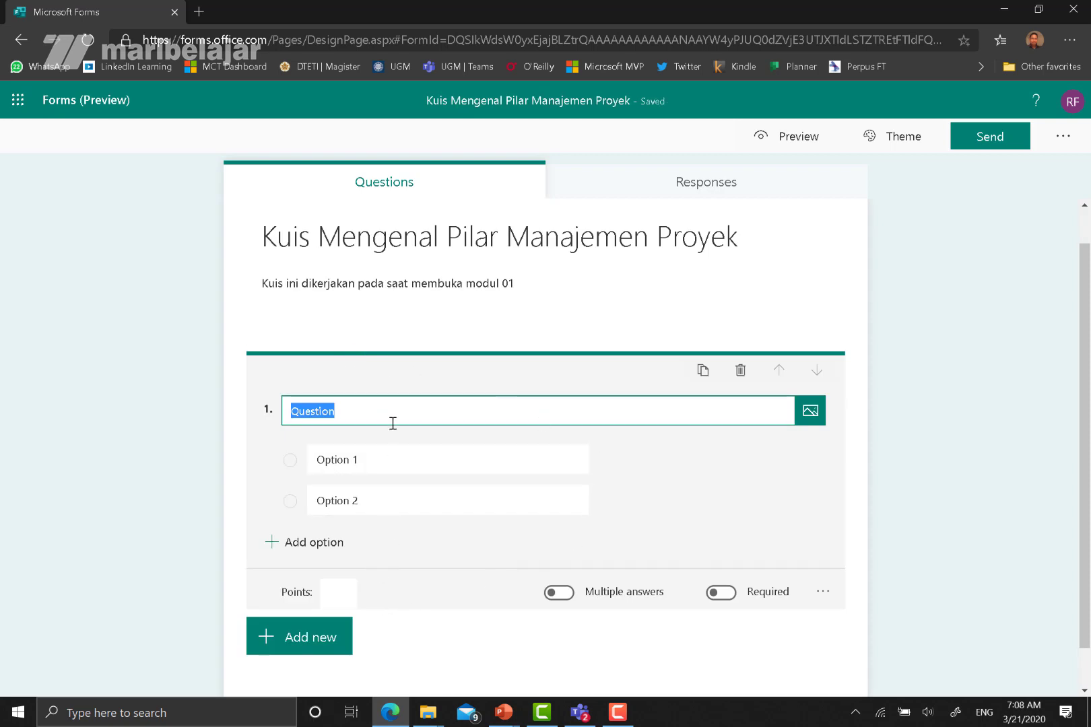
left_click(362, 405)
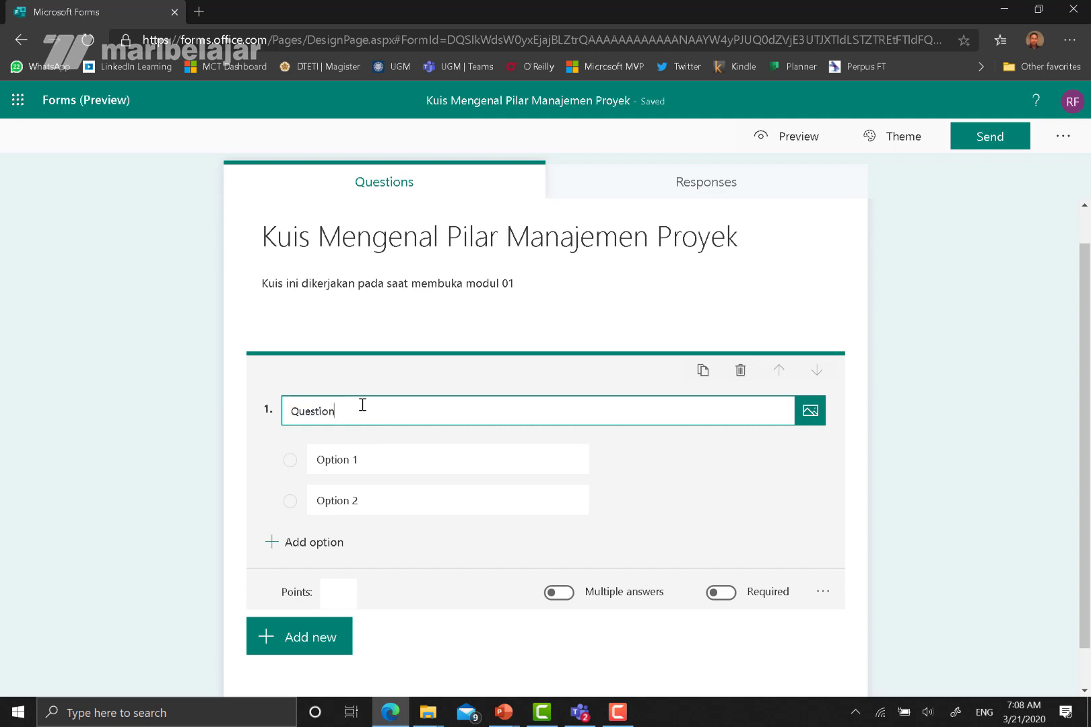
double_click(362, 404)
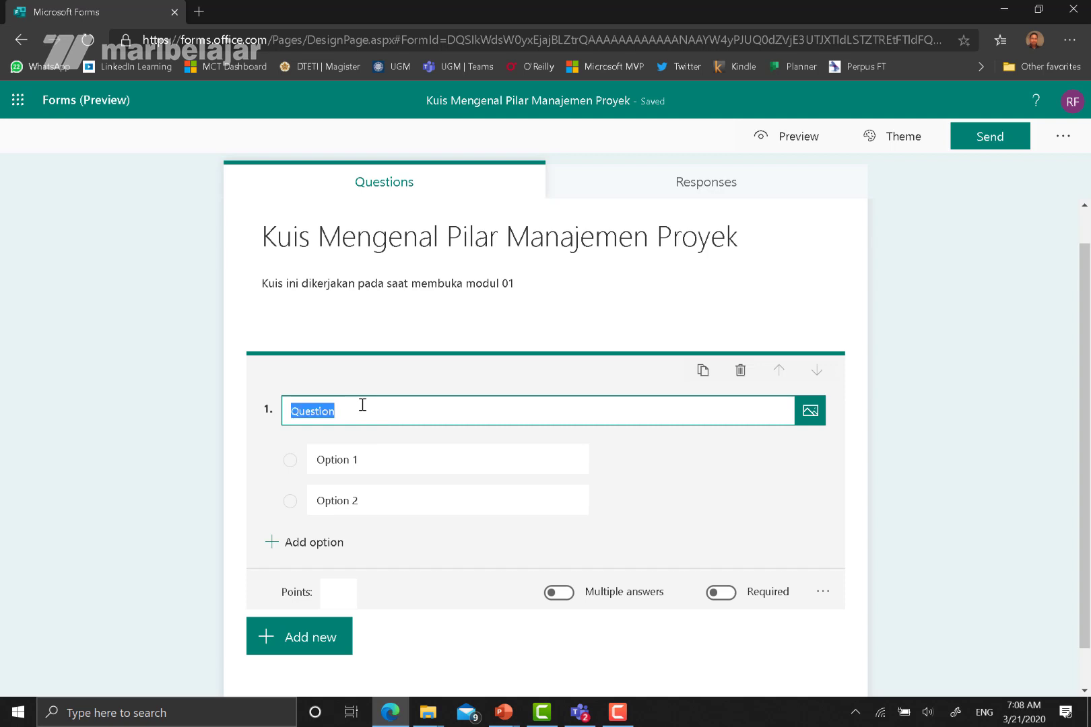
left_click(334, 595)
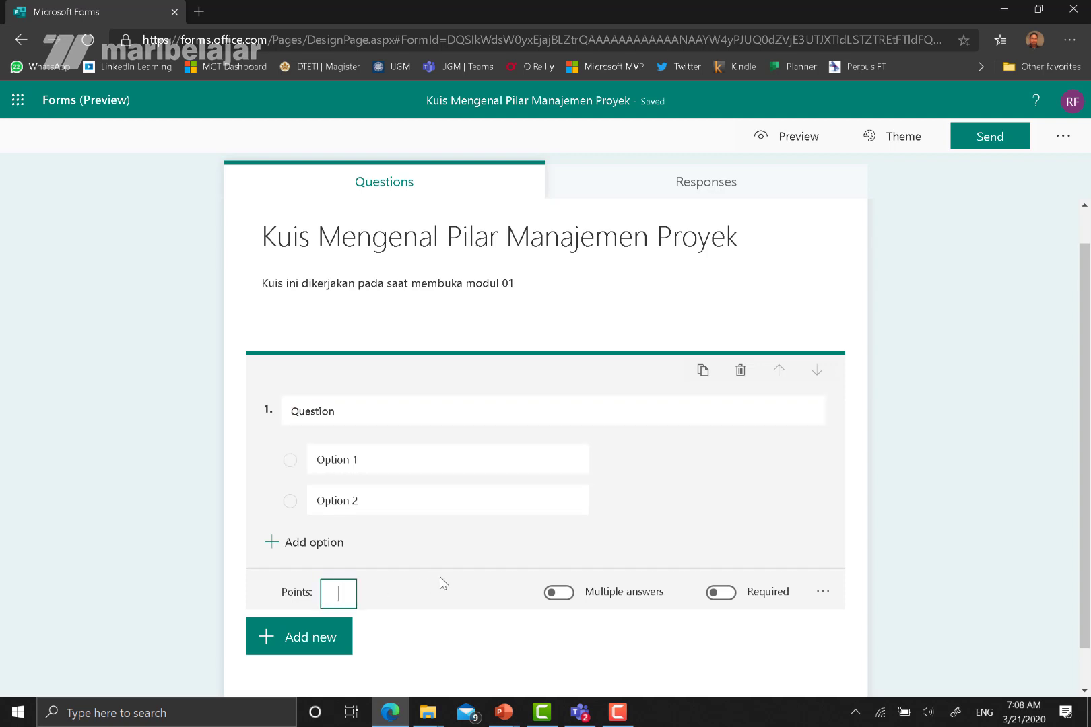
type("10")
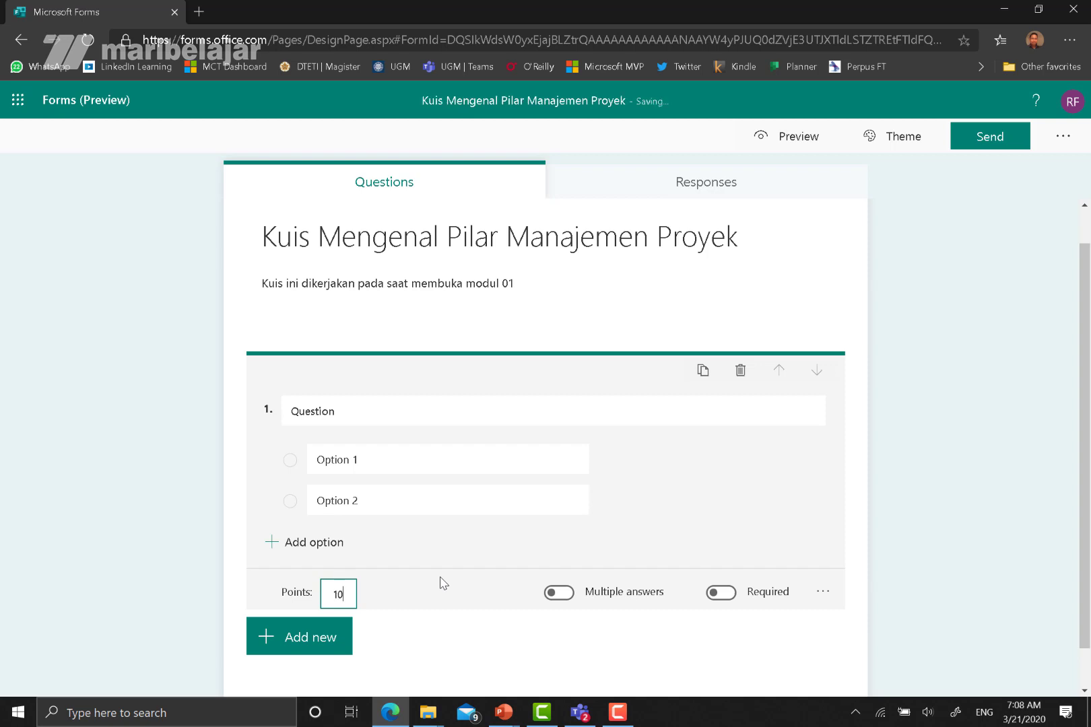
- Enter "Terdapat 3 pilar dalam manajemen proyek" as the text of question 1
left_click(412, 404)
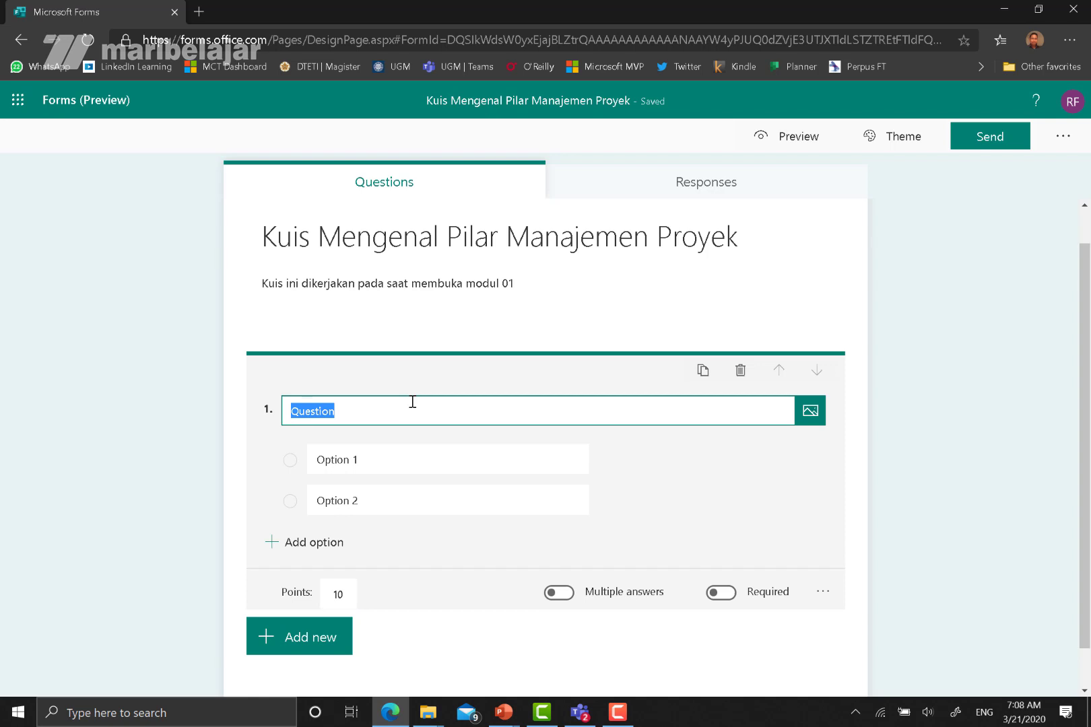
type("Terdapat")
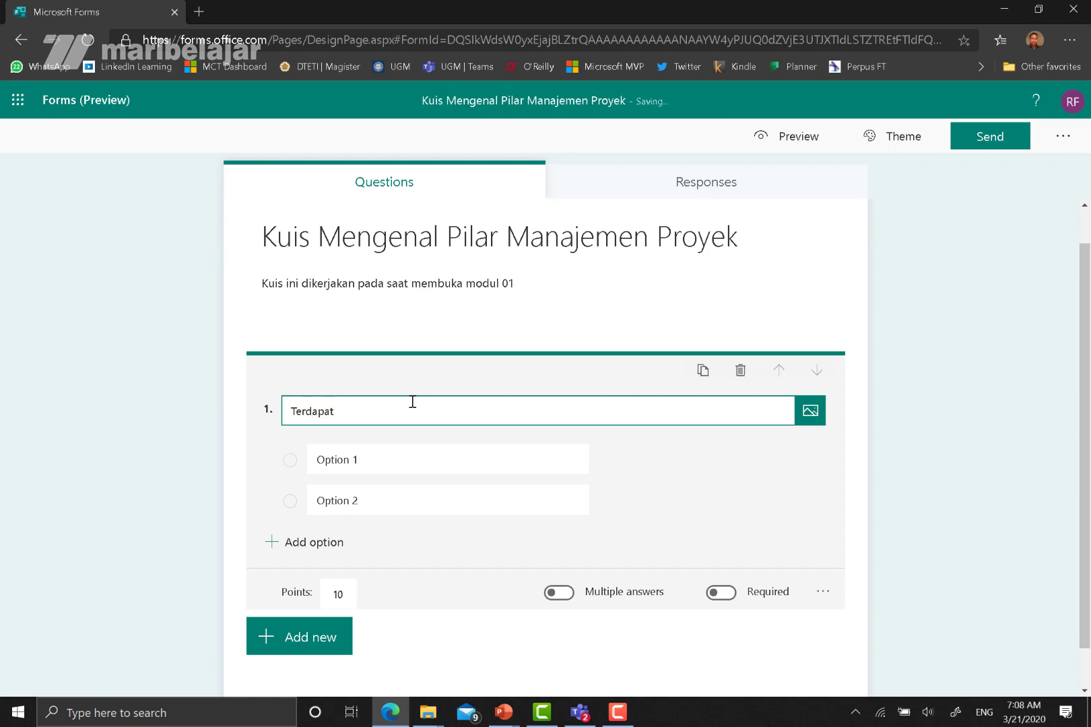
type(" 3 pilar dalam man")
type("ahe")
key("BackSpace")
type("he")
type("emen proye")
type("k")
- Name the two answer options of question 1 "Benar" and "Salah", and mark Benar as the correct answer
left_click(426, 453)
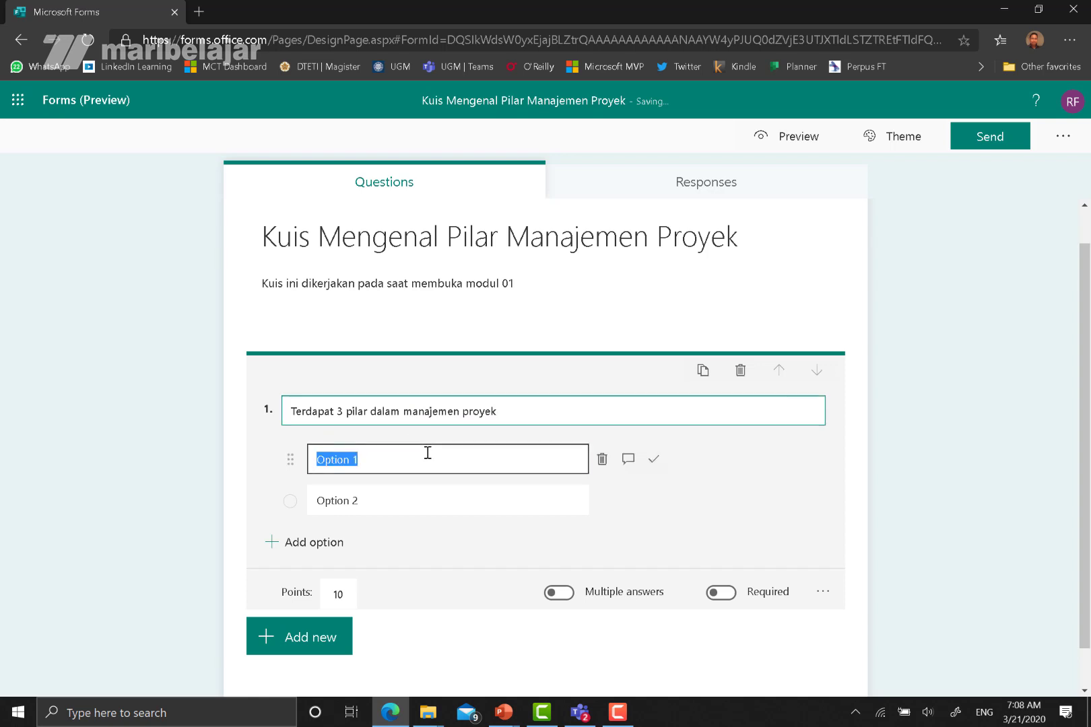
type("Benar")
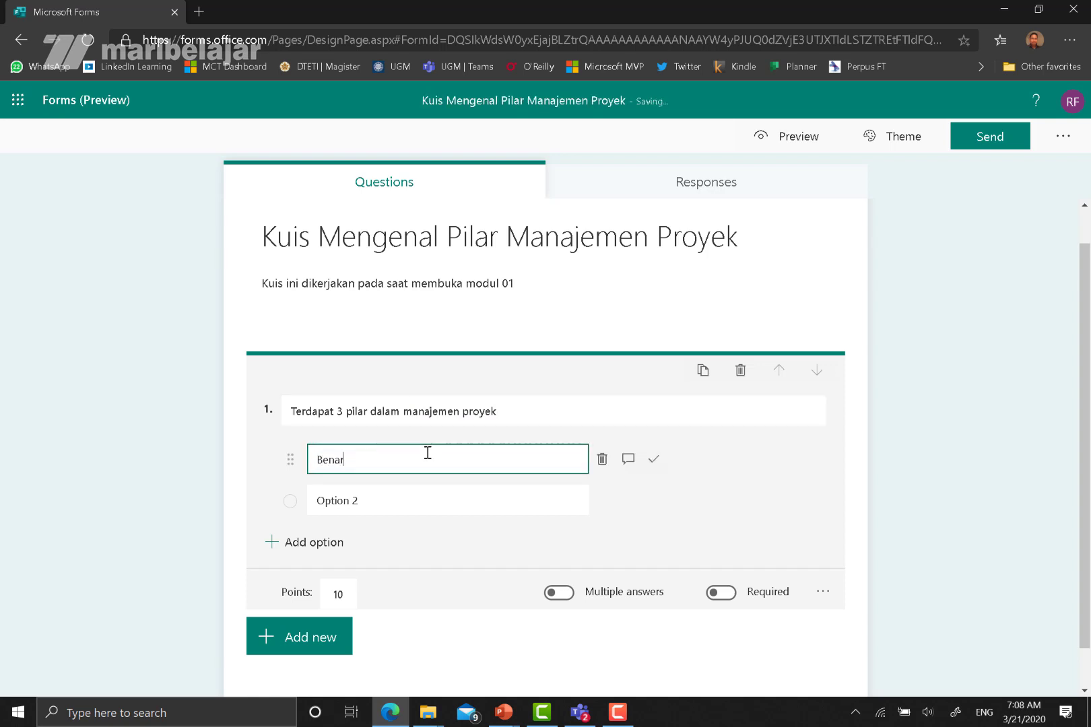
left_click(427, 501)
type("Salah")
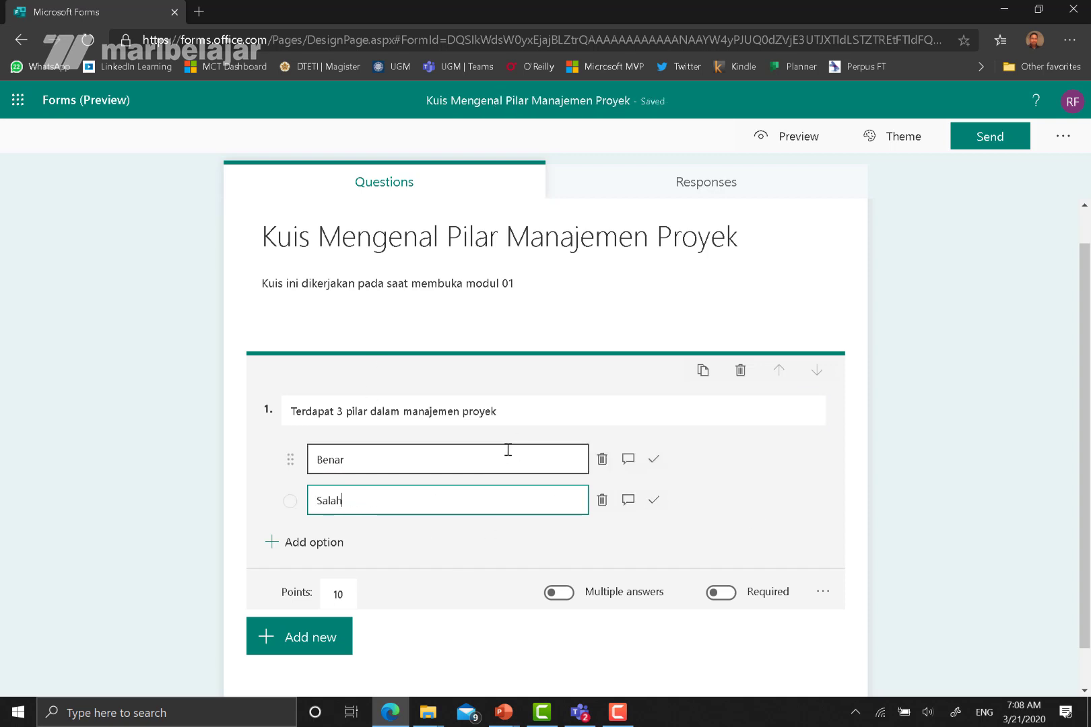
left_click(654, 462)
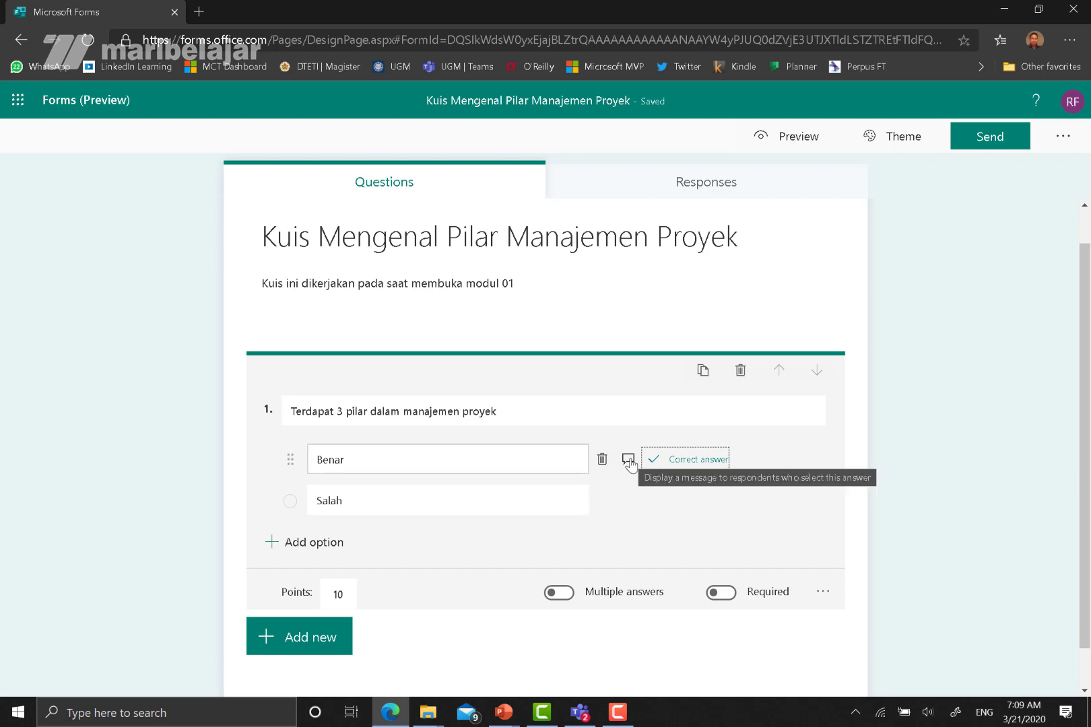
- Add the respondent message "Benar, - terbagi menjadi Resource, Budget, dan Time" to the Benar option
left_click(628, 460)
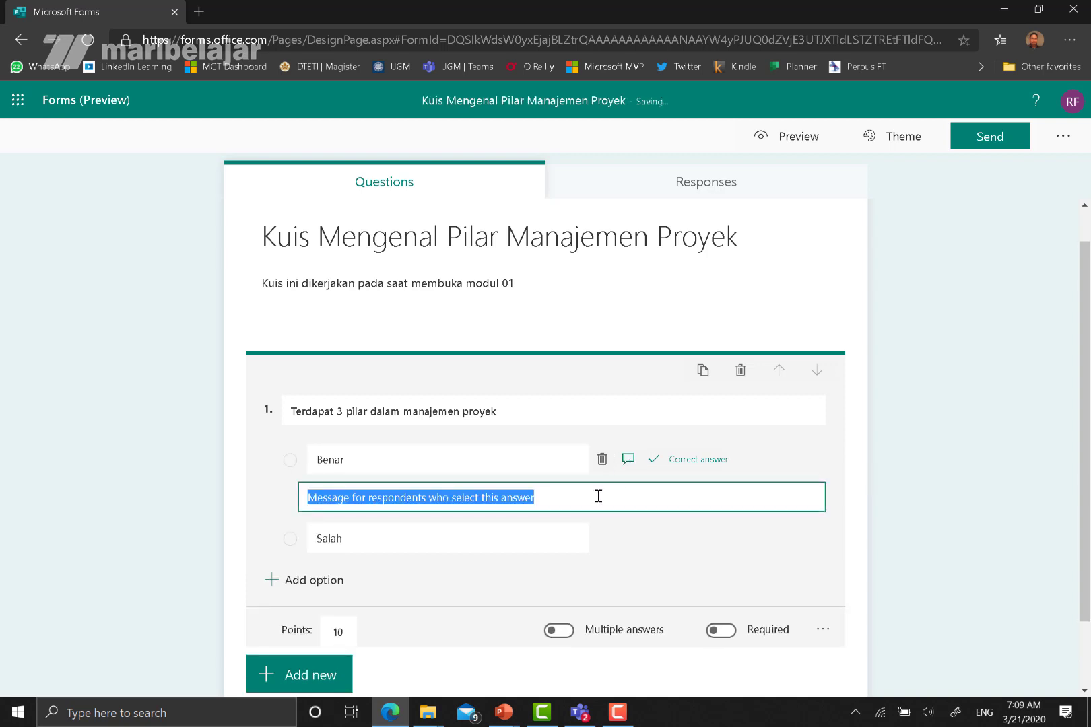
type("Benar, - terbago m")
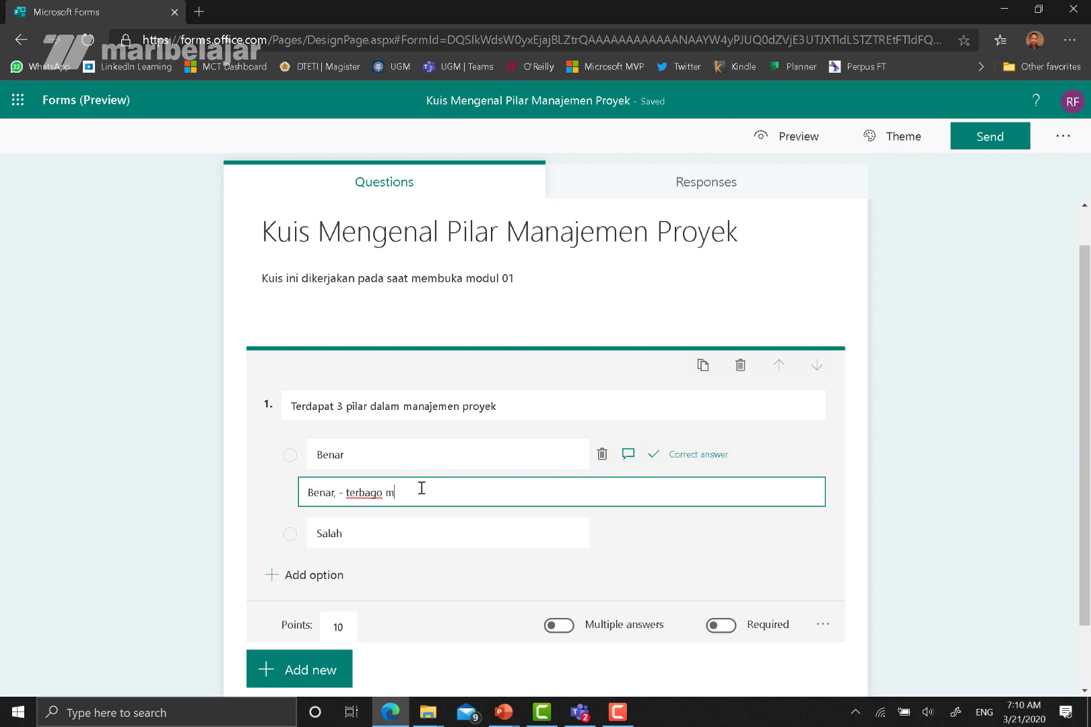
key("ctrl+shift+Left")
key("ctrl+shift+Left")
type("terba")
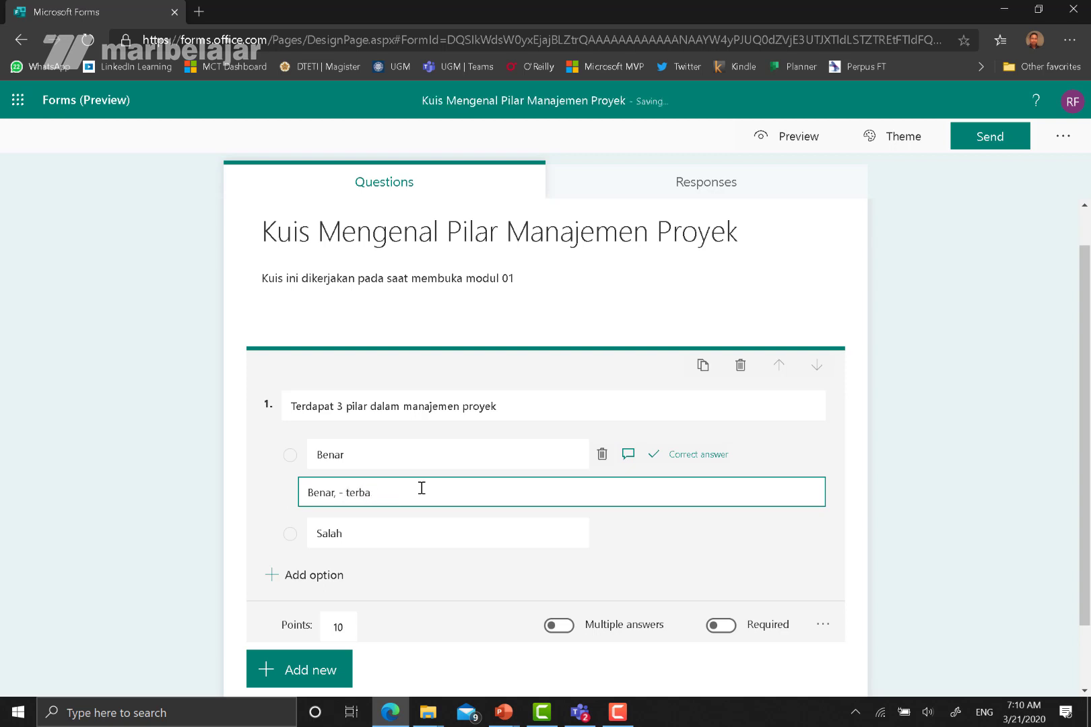
type("gi menjadi Resource, Budget, dan Time")
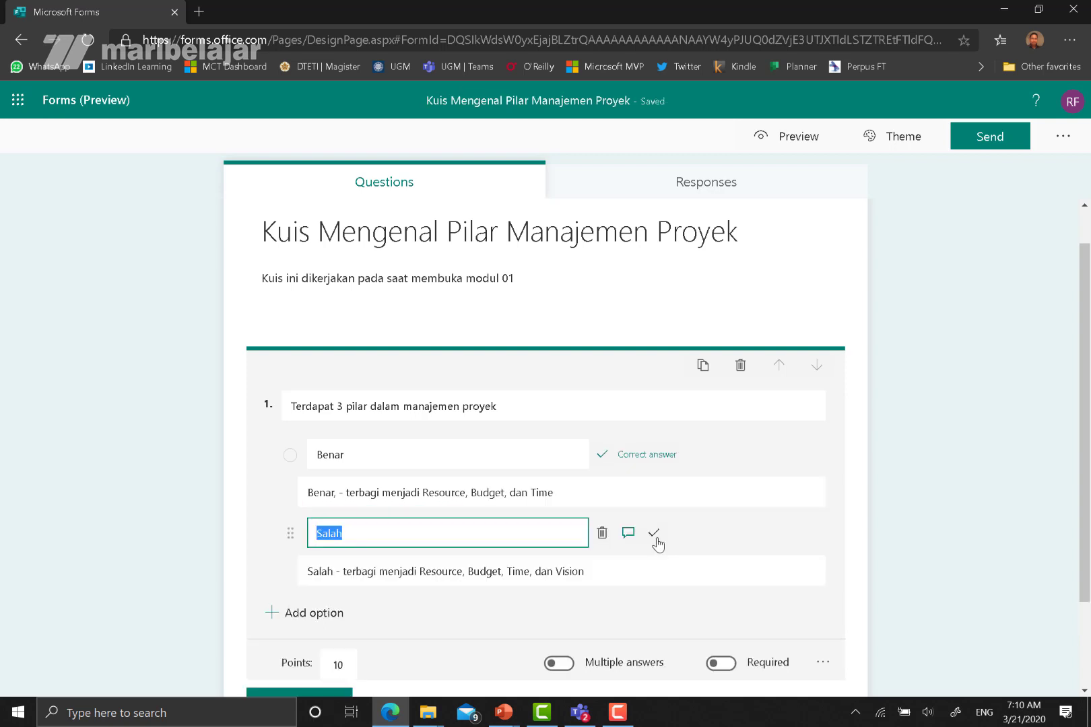
- Mark Salah as the correct answer of question 1 and make the question required
left_click(652, 534)
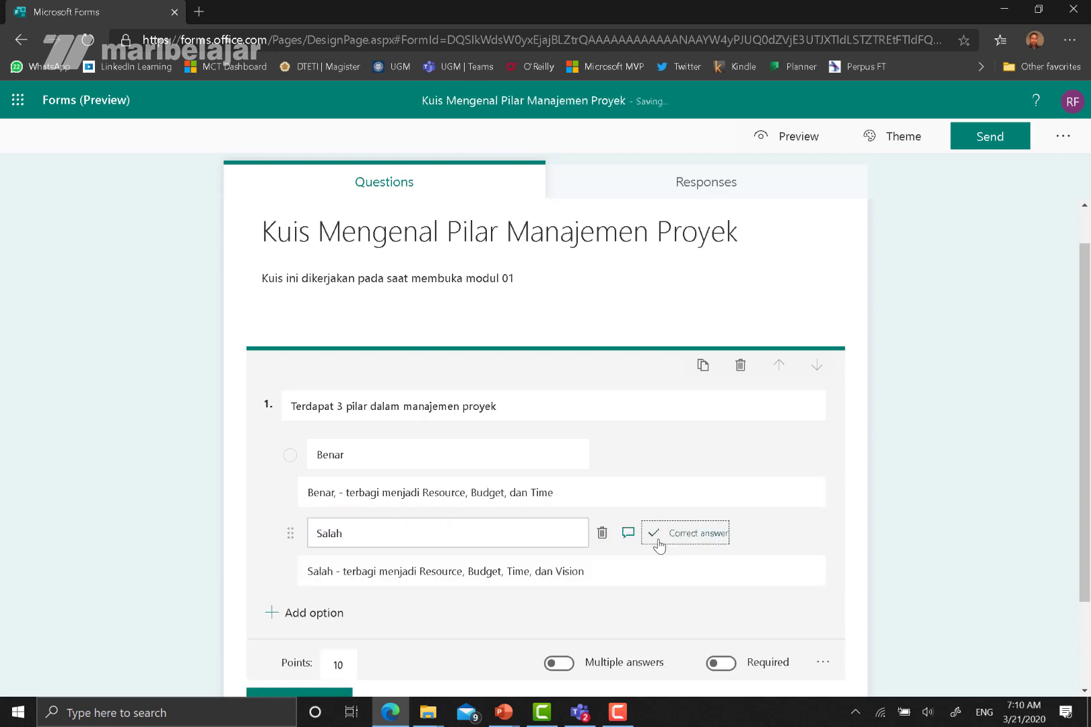
left_click(204, 503)
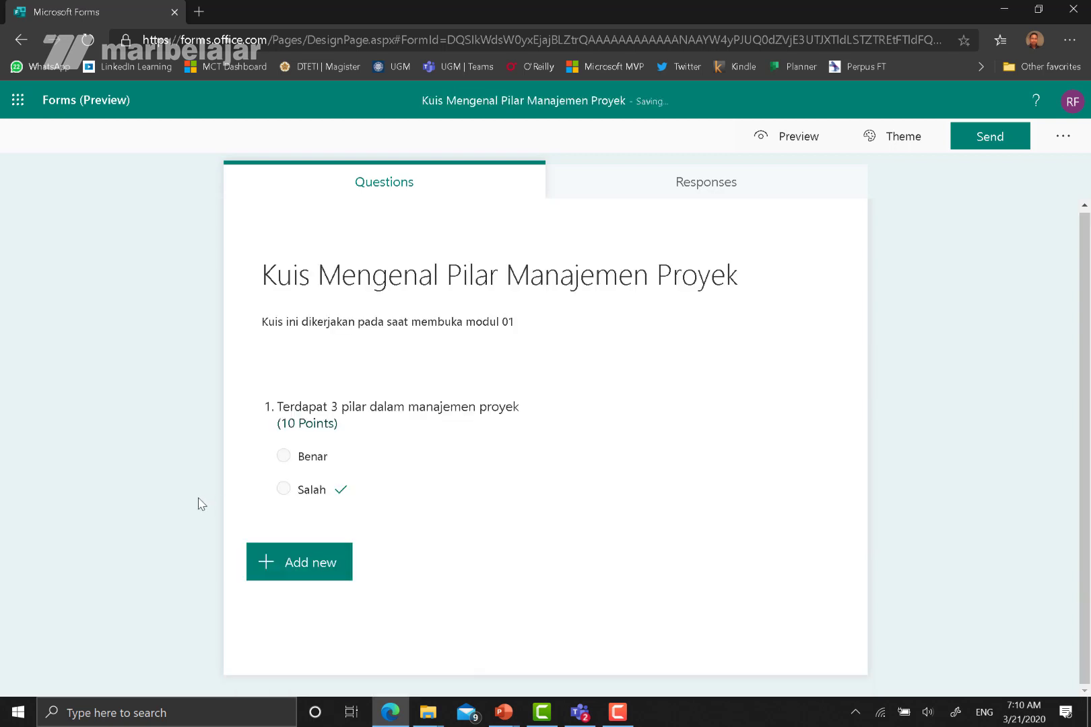
left_click(472, 477)
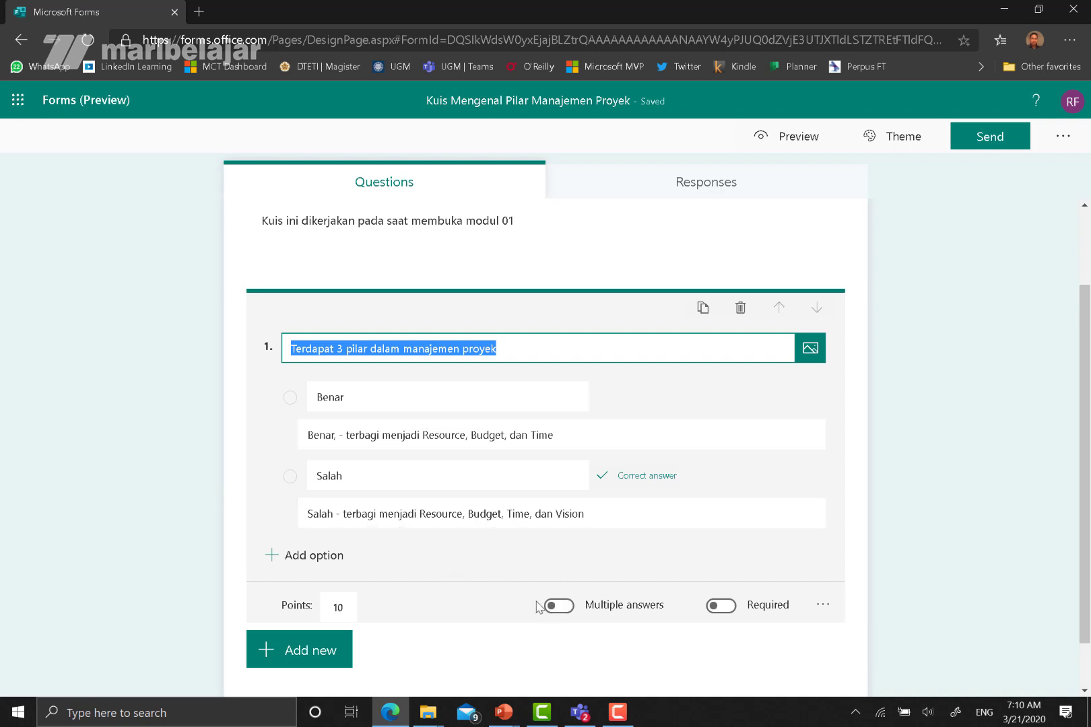
left_click(722, 605)
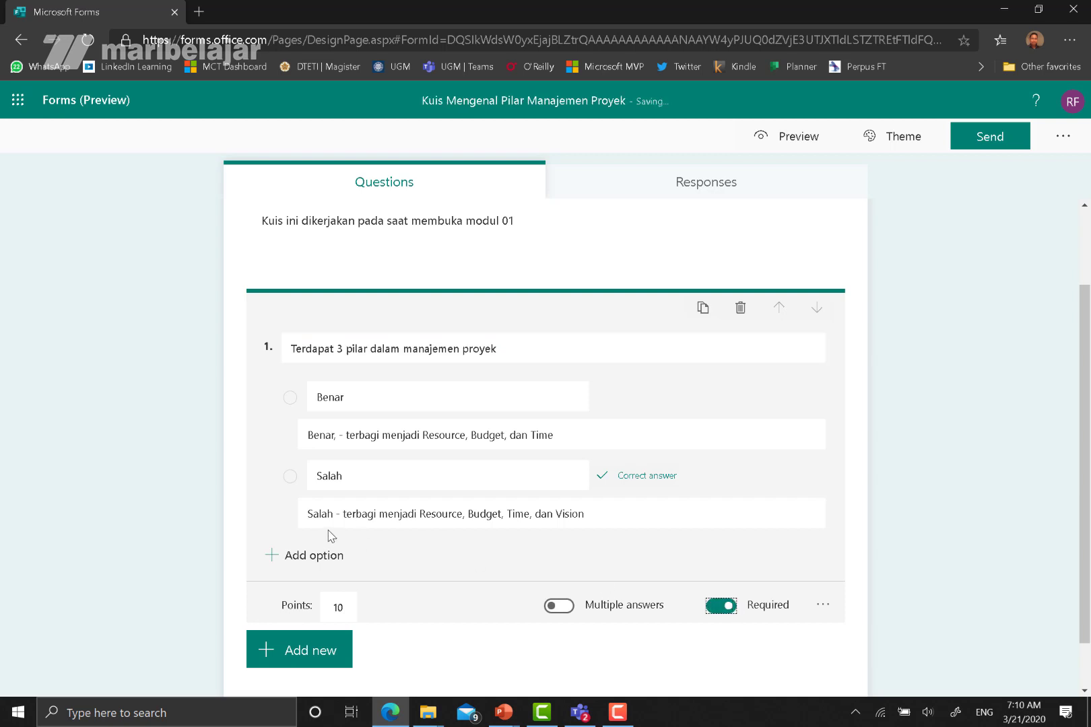
- Add a text question as question 2 with the wording "Asset termasuk dalam pilar?"
scroll(334, 538, "down", 1)
left_click(330, 593)
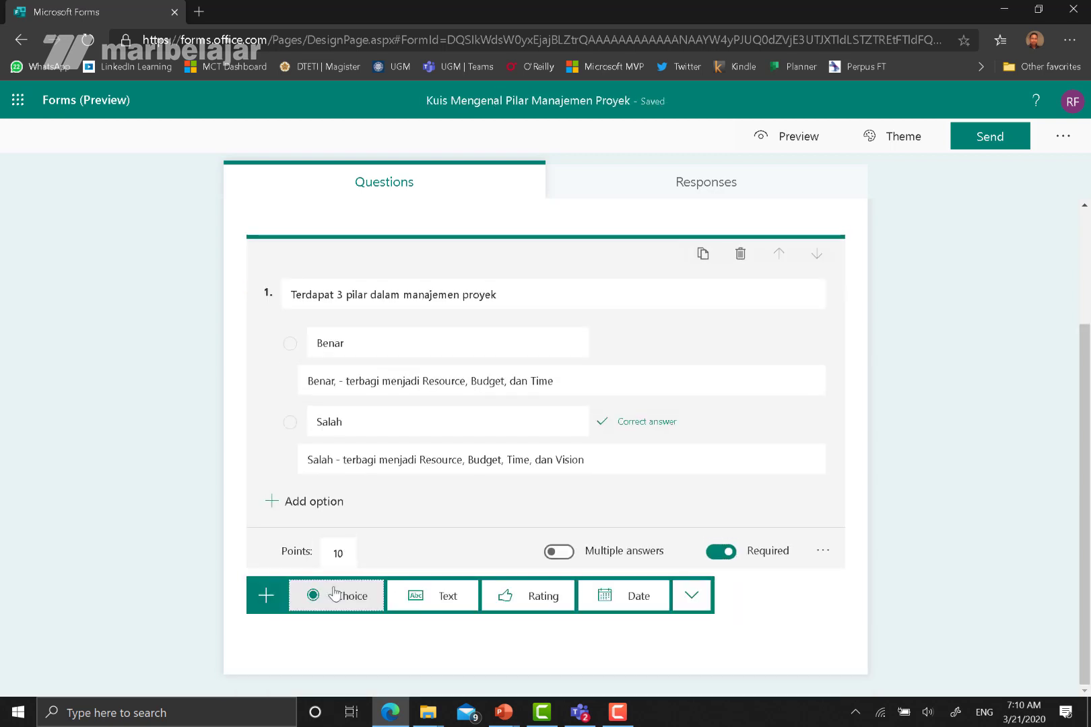
left_click(423, 609)
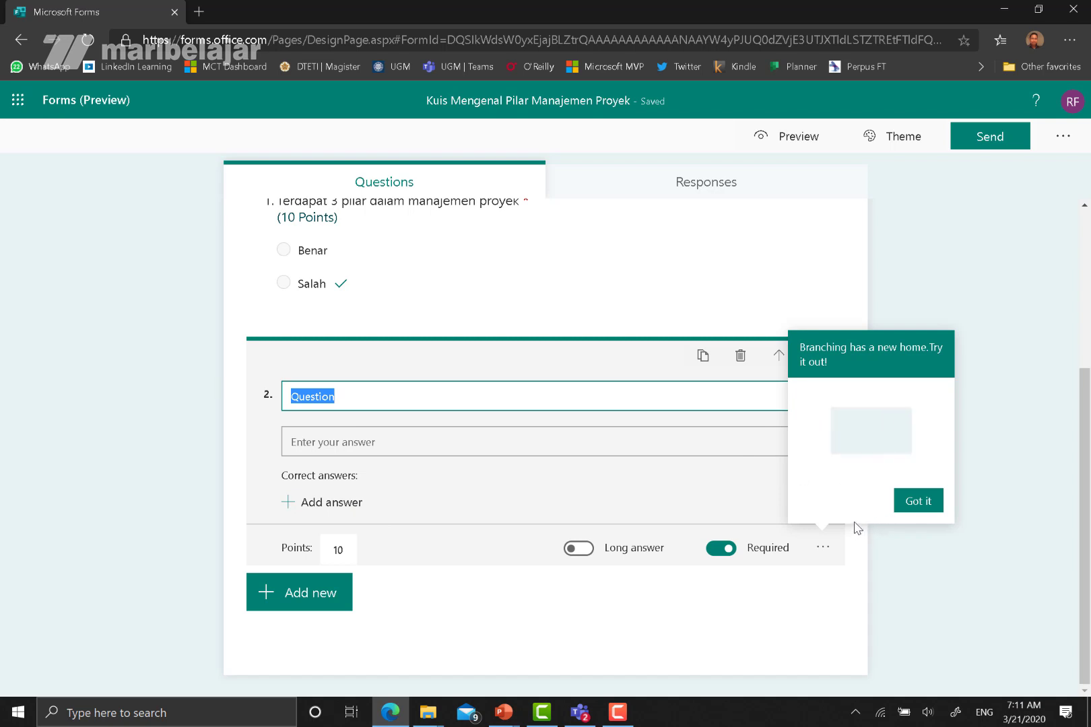
left_click(903, 508)
left_click(354, 400)
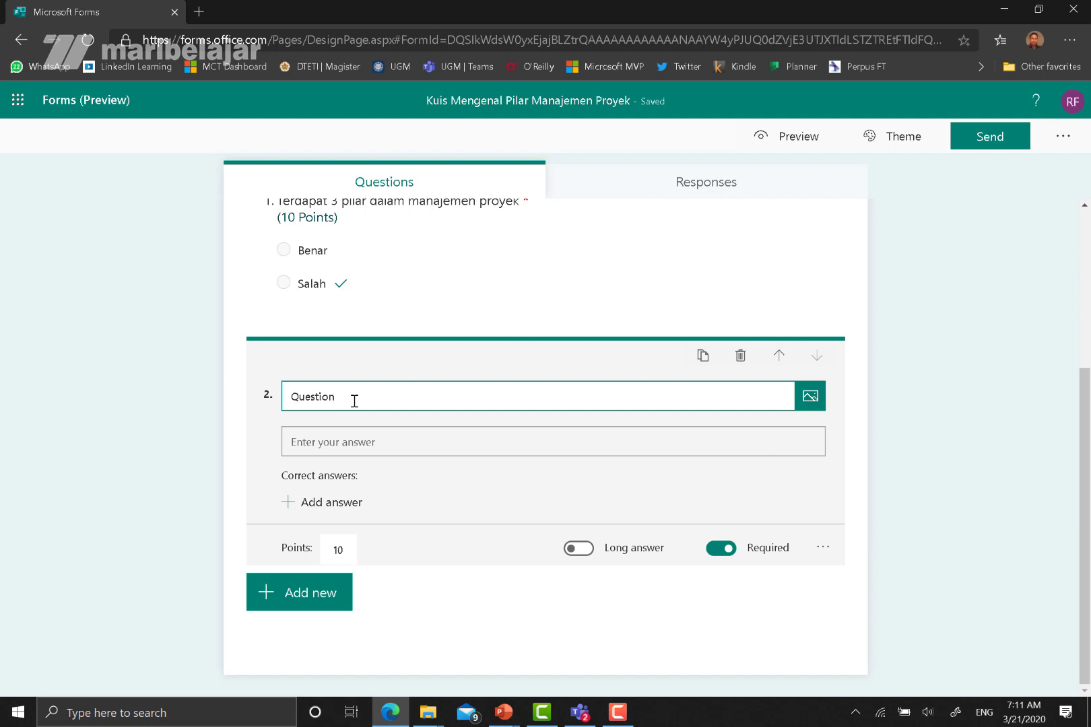
double_click(354, 400)
type("A")
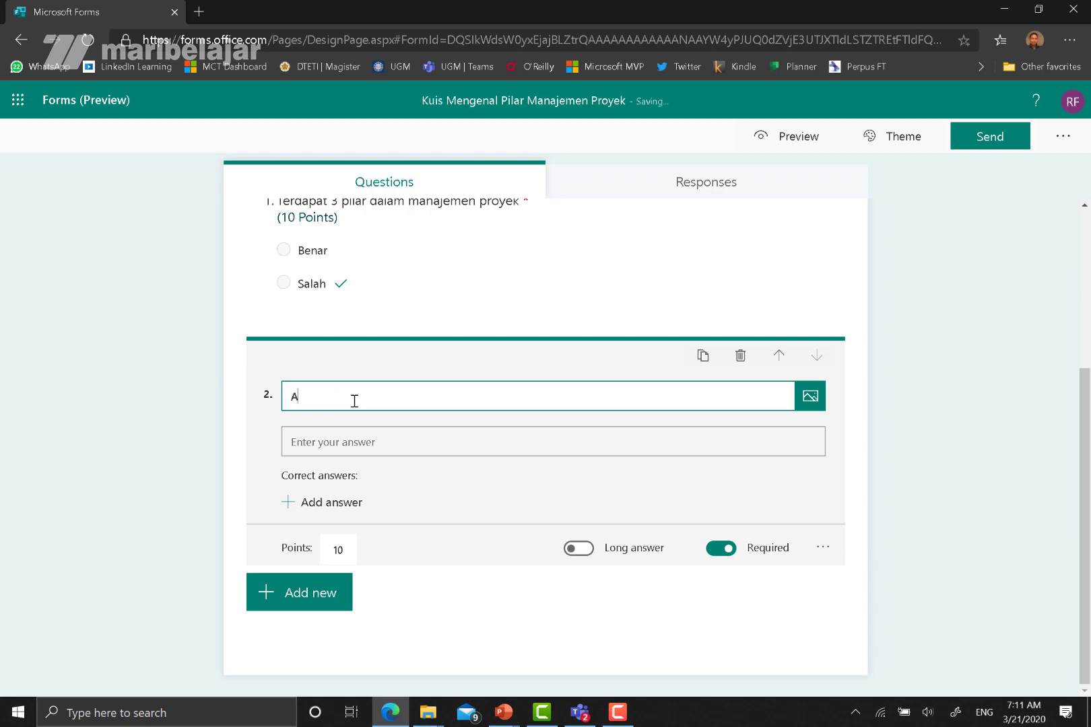
type("sset termasuk dalam pilar?")
left_click(366, 441)
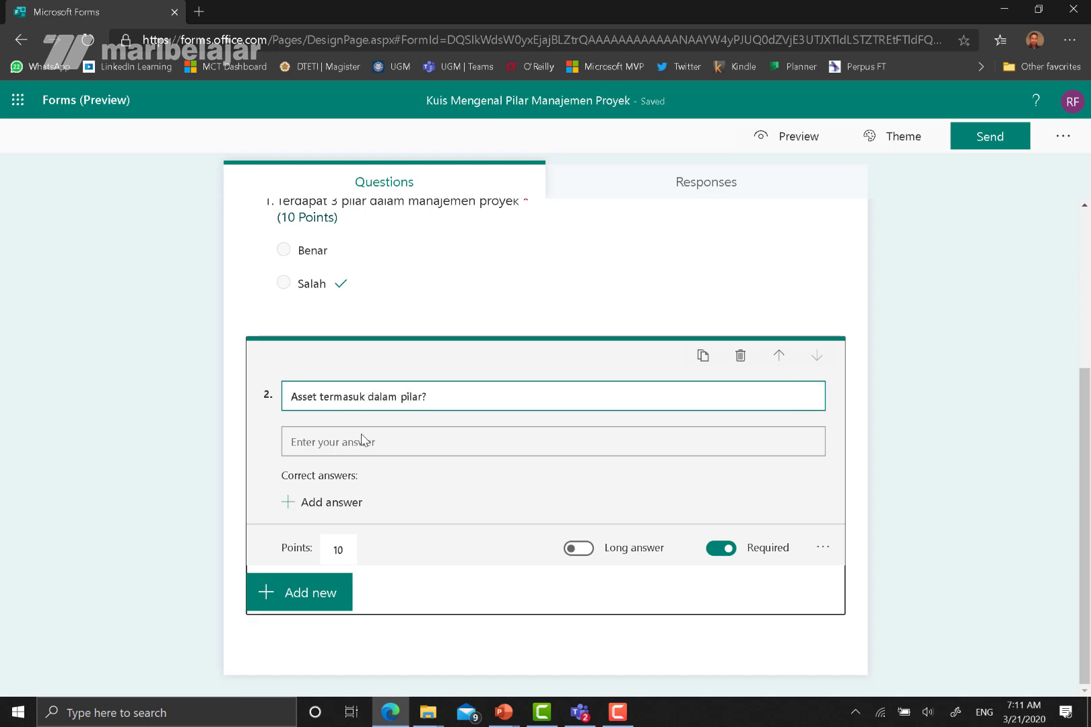
- Add "resources" and "sumber daya" as correct answers to question 2, and try "Resources" as a third
left_click(351, 504)
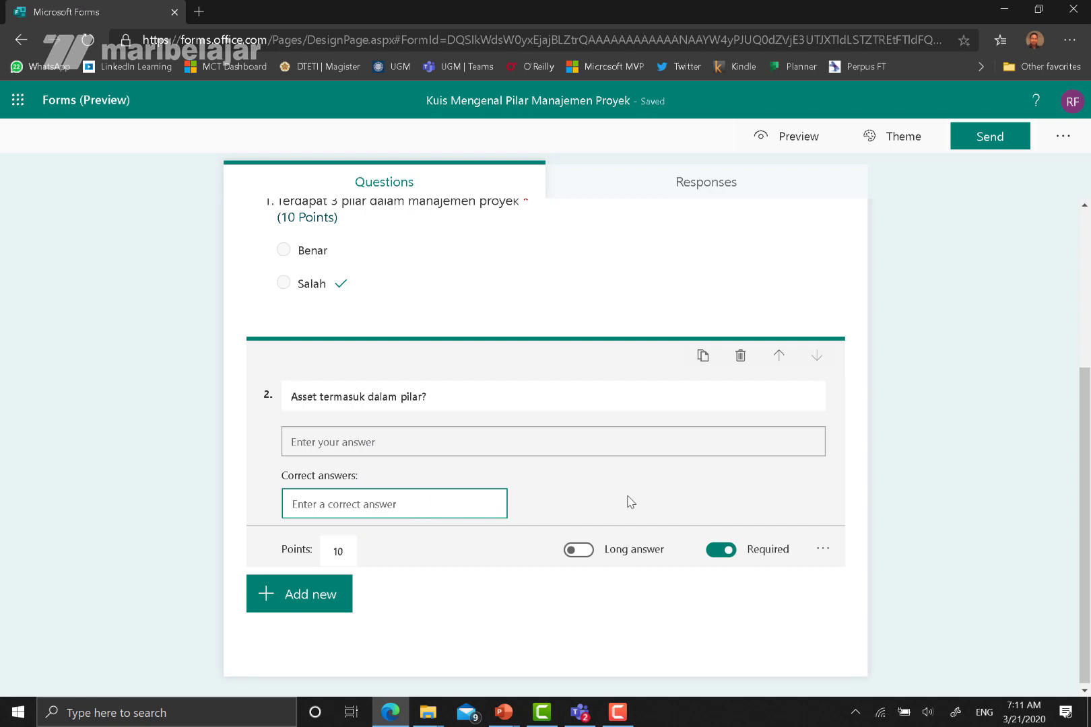
type("resour")
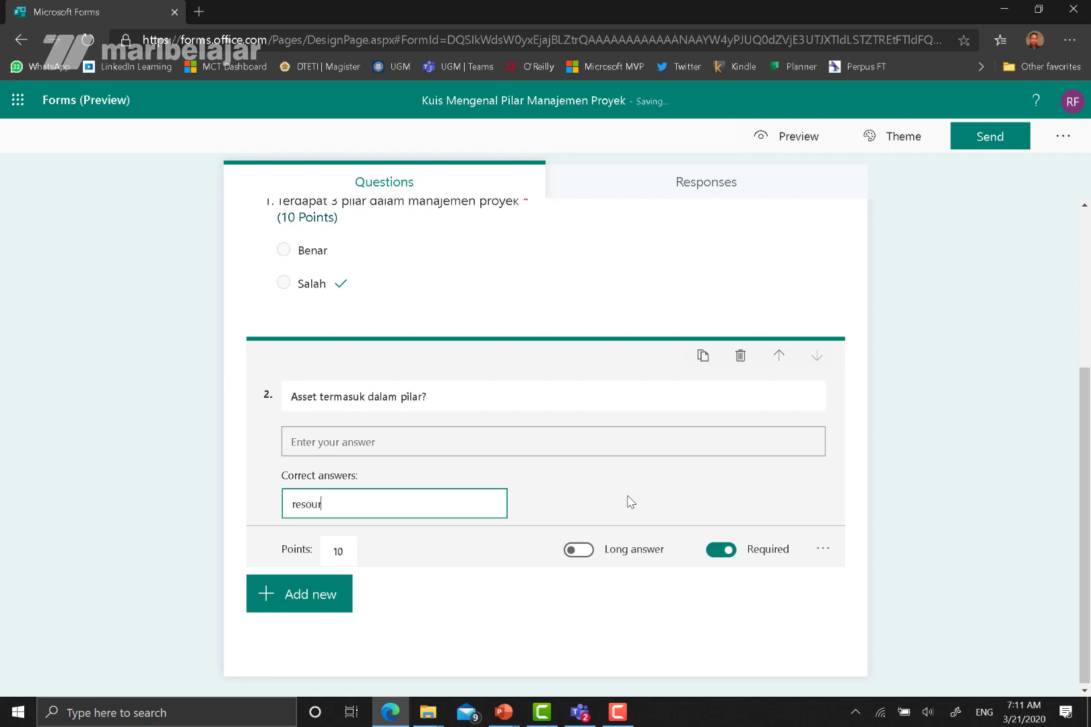
type("ces")
key("Return")
type("sumber daya")
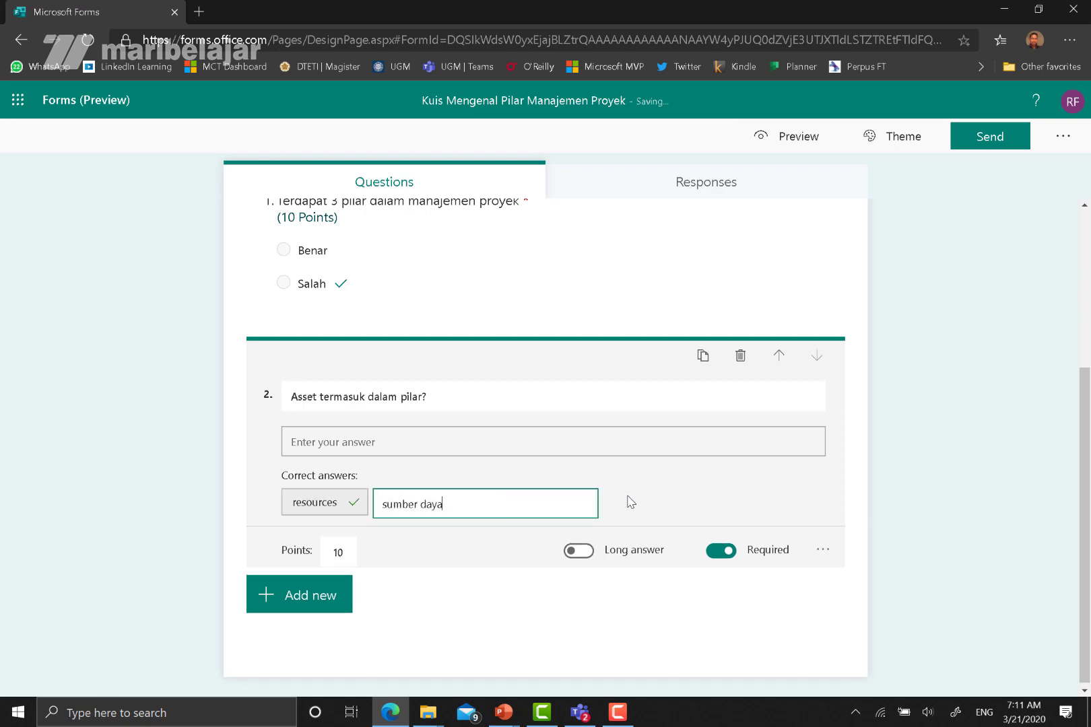
key("Return")
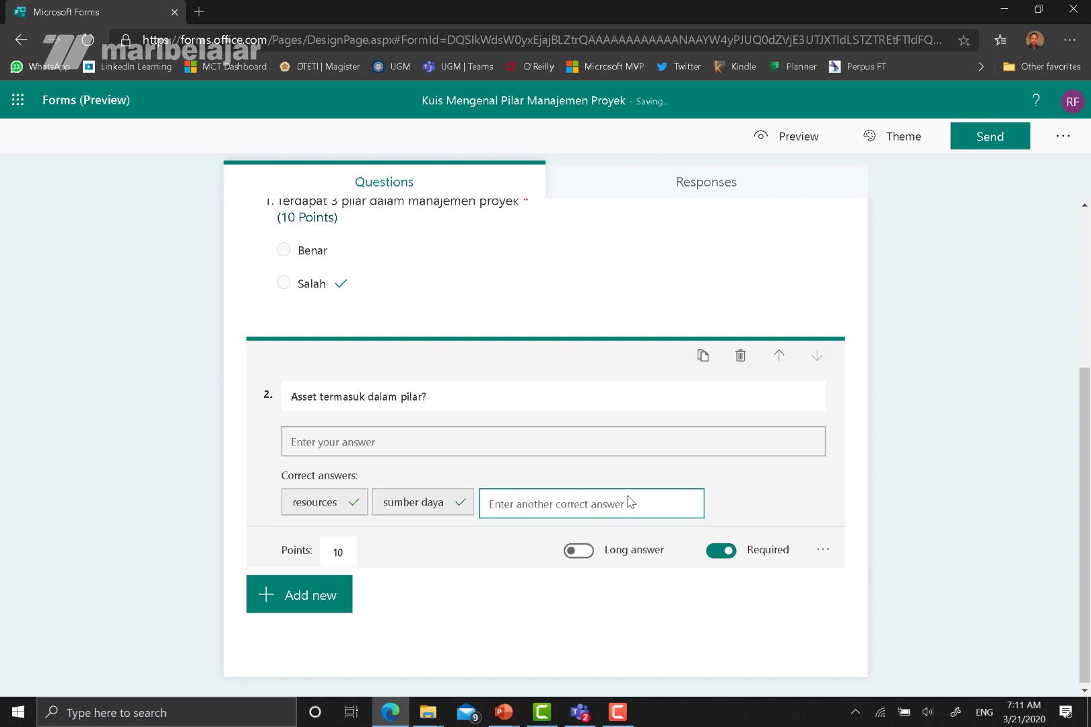
type("Resources")
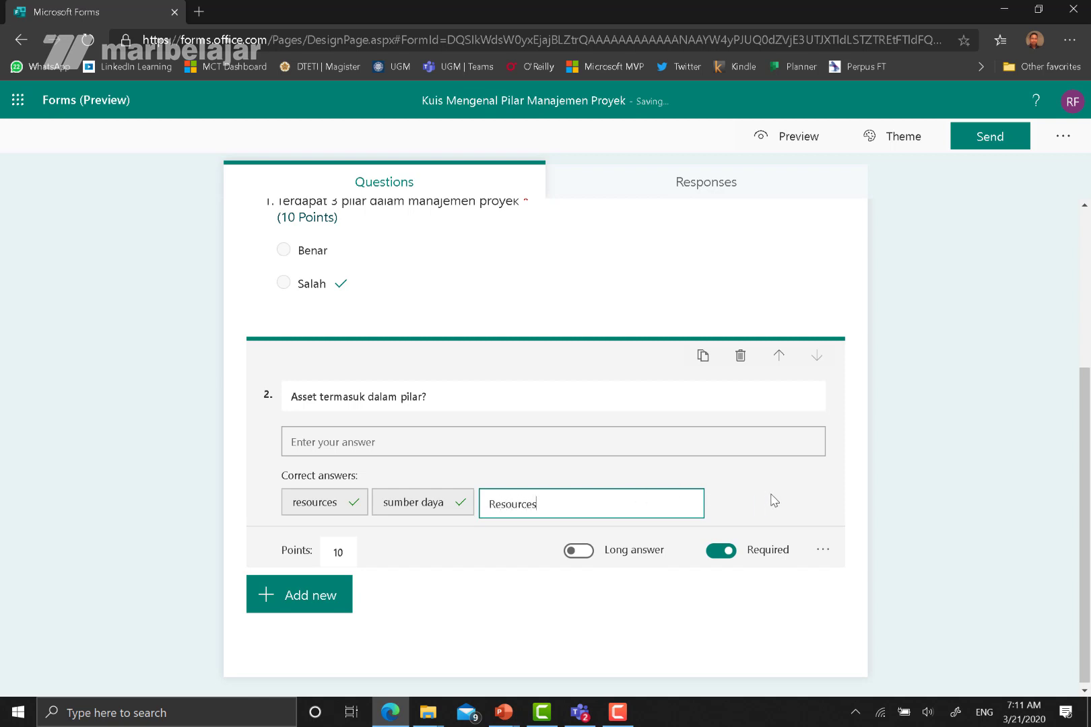
left_click(773, 499)
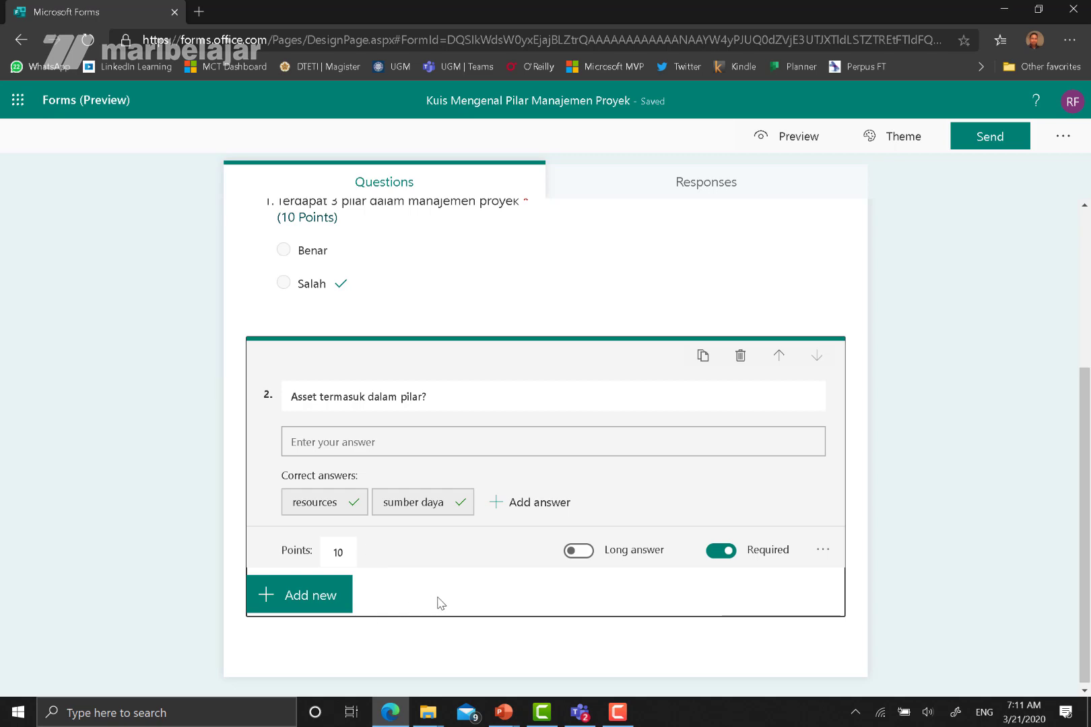
- Apply the ocean theme with the scuba diver and submarine to the quiz, and look at its options for sending and collecting responses
scroll(438, 604, "up", 4)
scroll(441, 601, "up", 4)
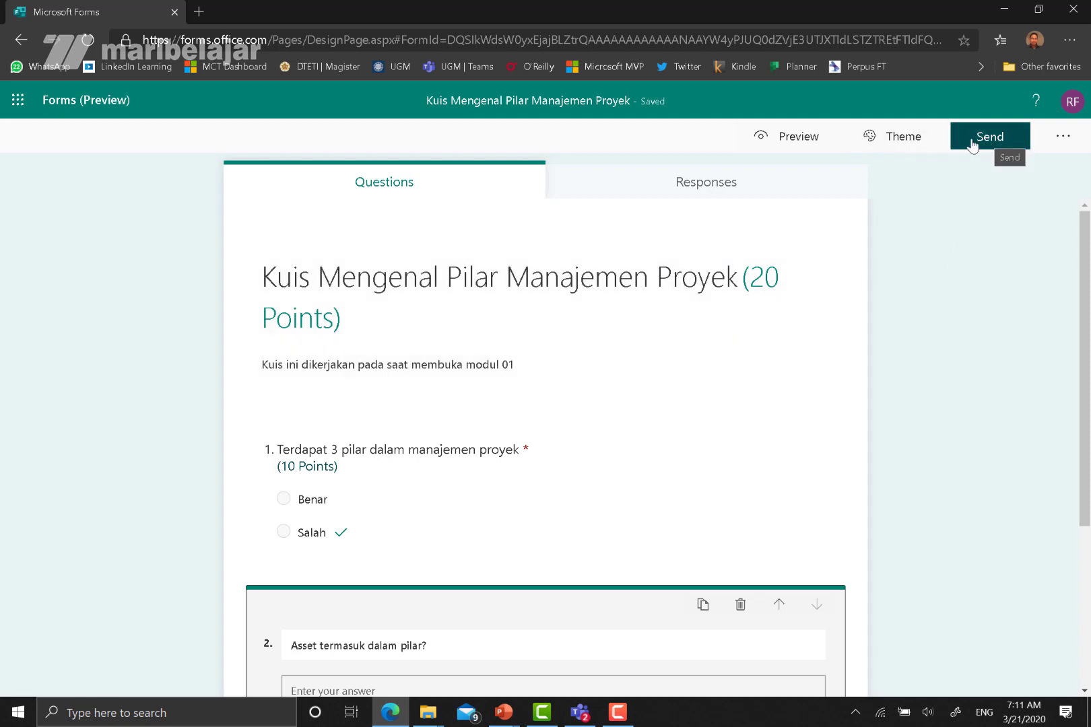
left_click(923, 142)
left_click(896, 329)
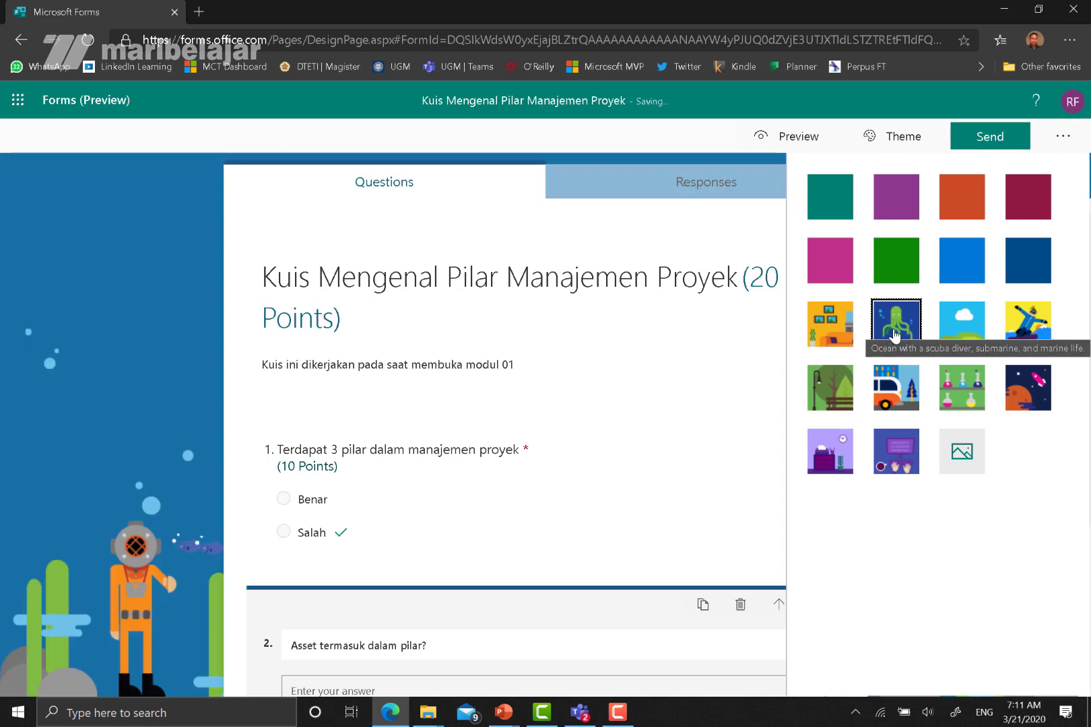
left_click(123, 343)
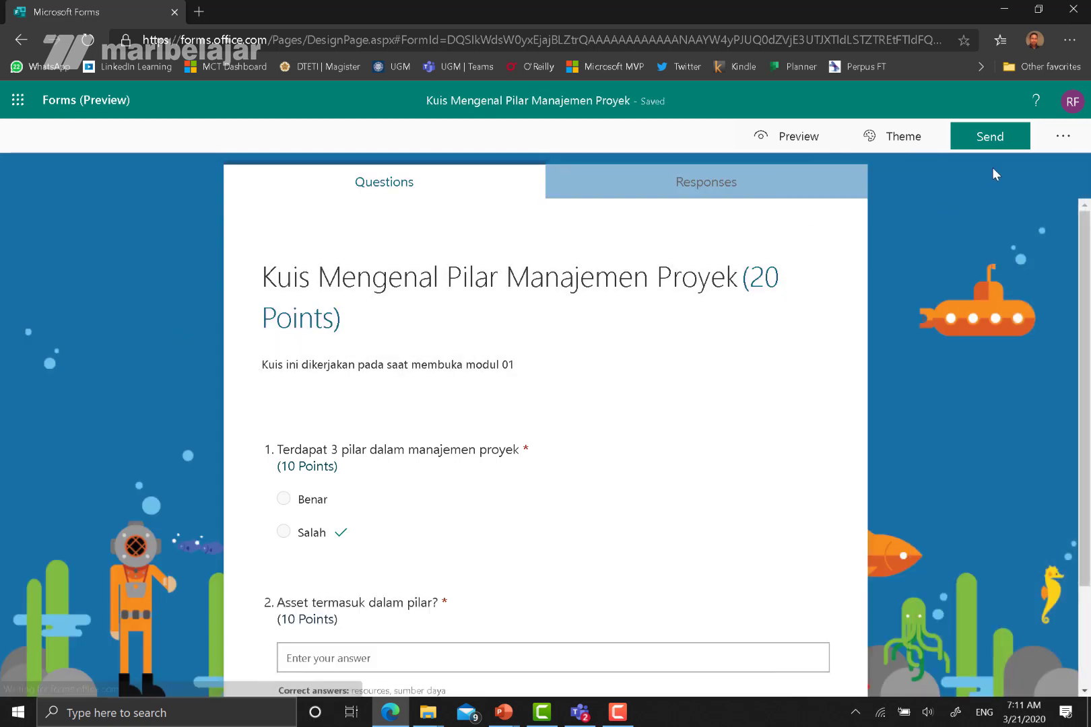
left_click(989, 136)
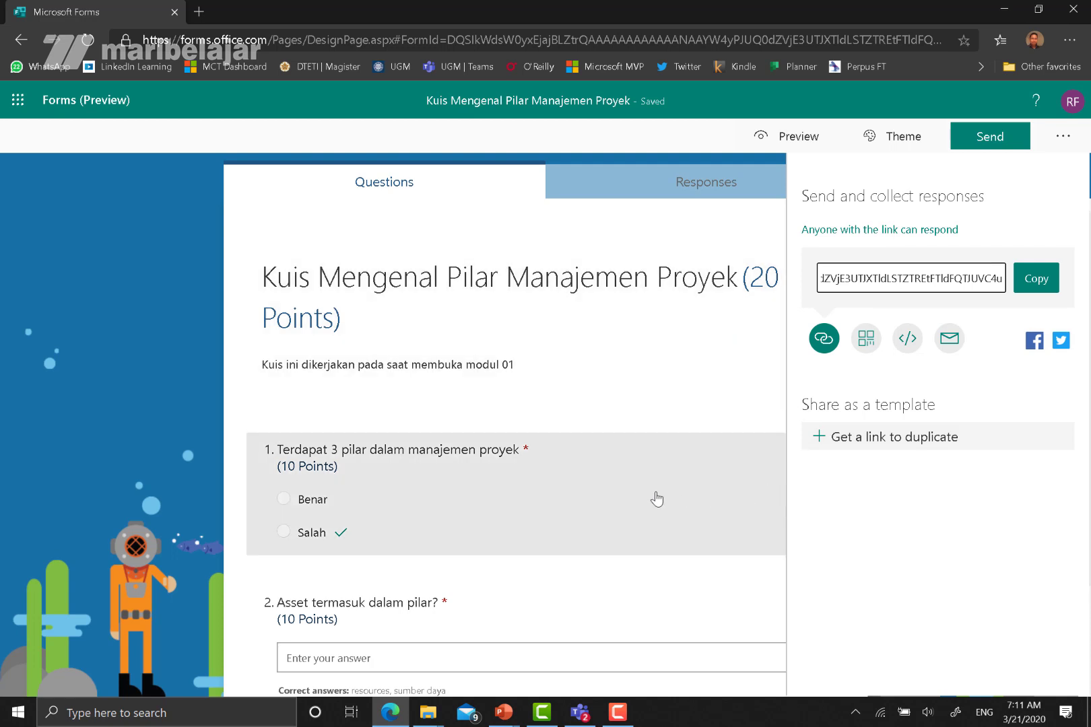
left_click(177, 383)
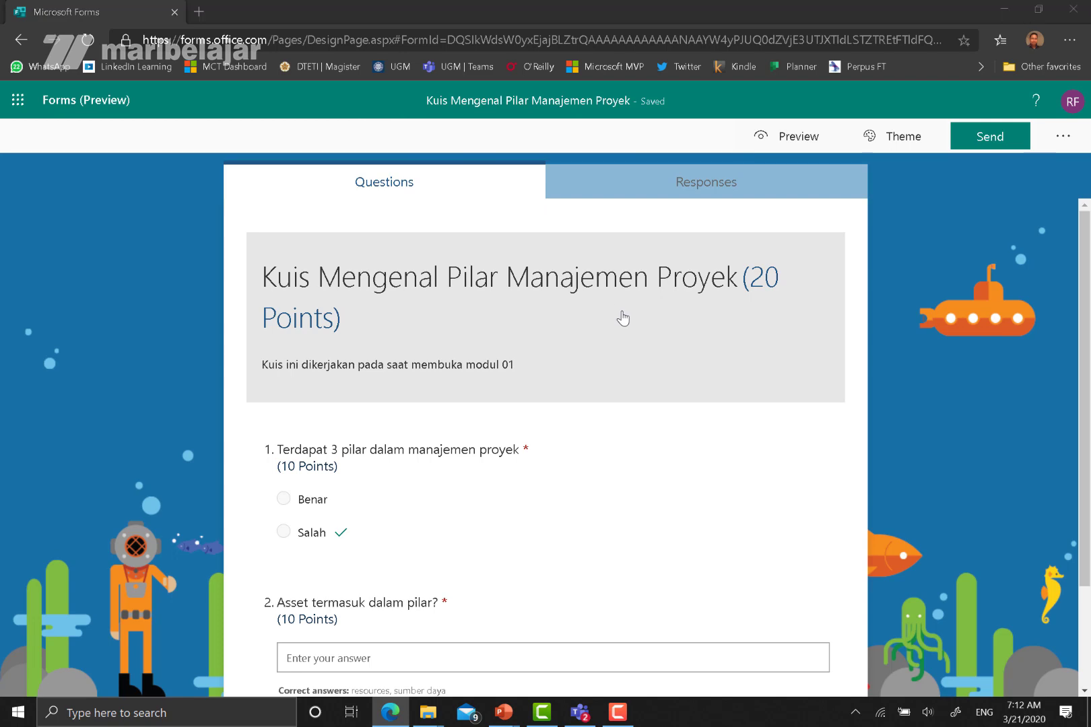
- Switch to Microsoft Teams, showing the Assignments page of the Manajemen Proyek class
key("alt+Tab")
key("alt+Tab")
key("alt+Tab")
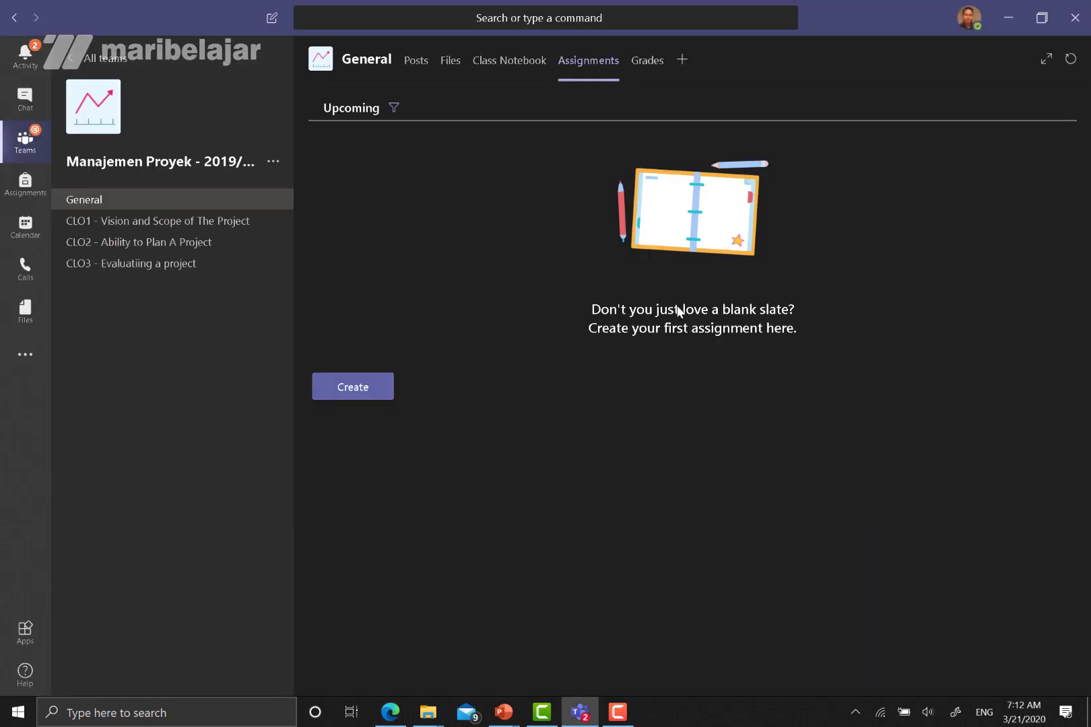
- Start a new quiz assignment and try to find the created form by searching for "manajemen"
left_click(374, 386)
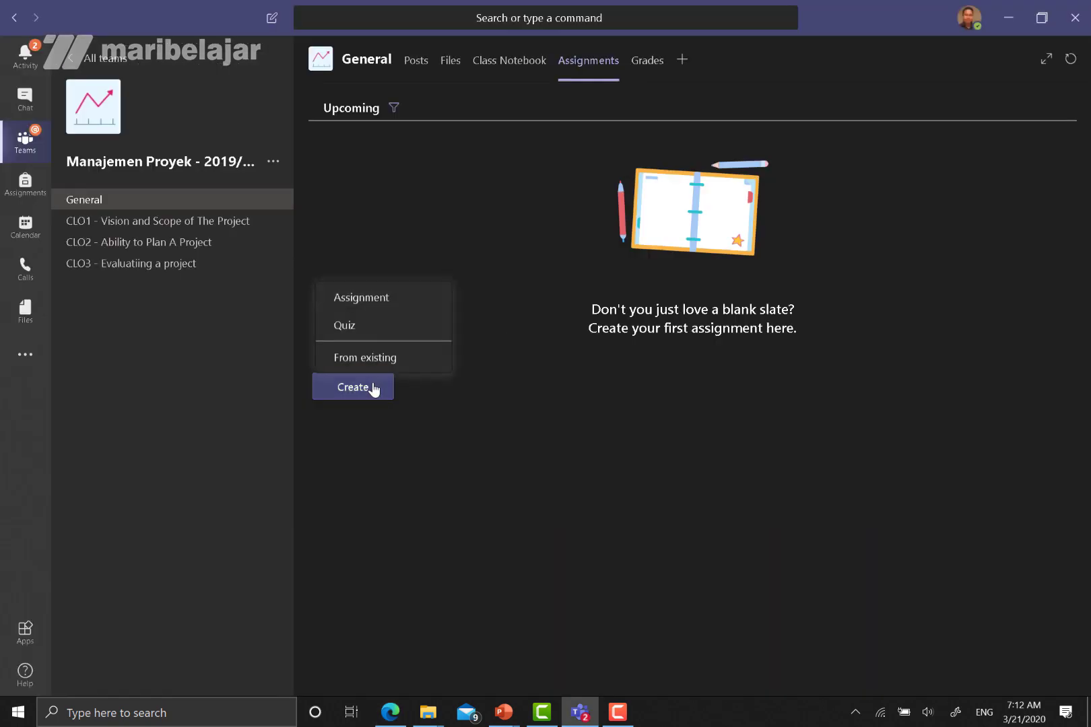
left_click(374, 332)
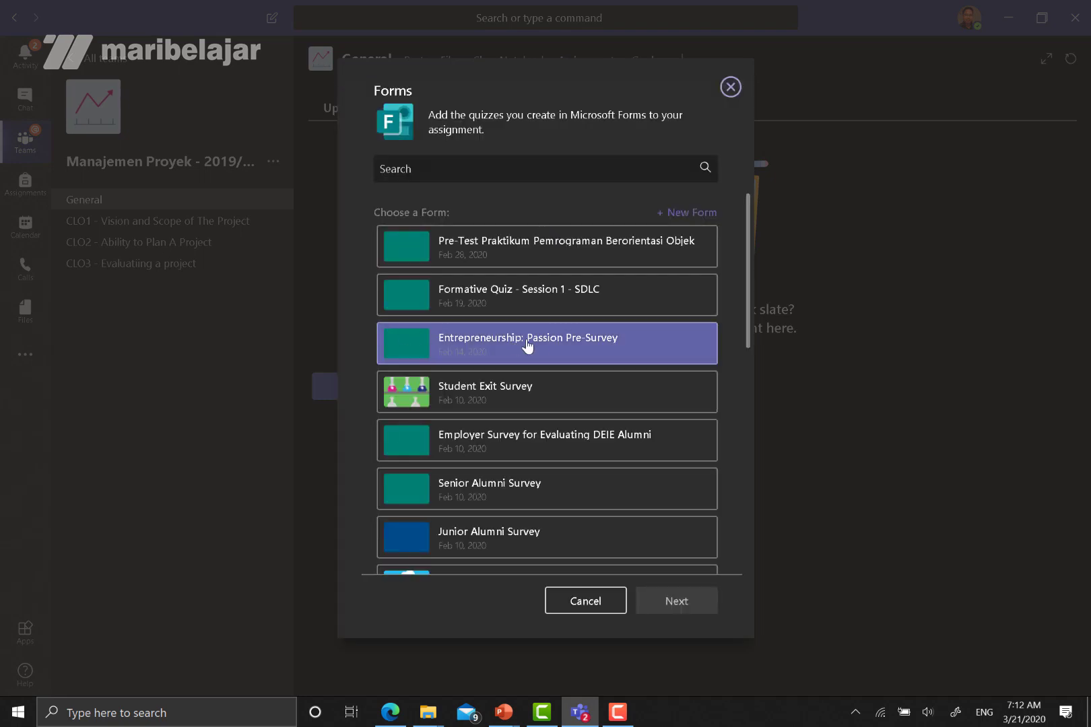
left_click(518, 172)
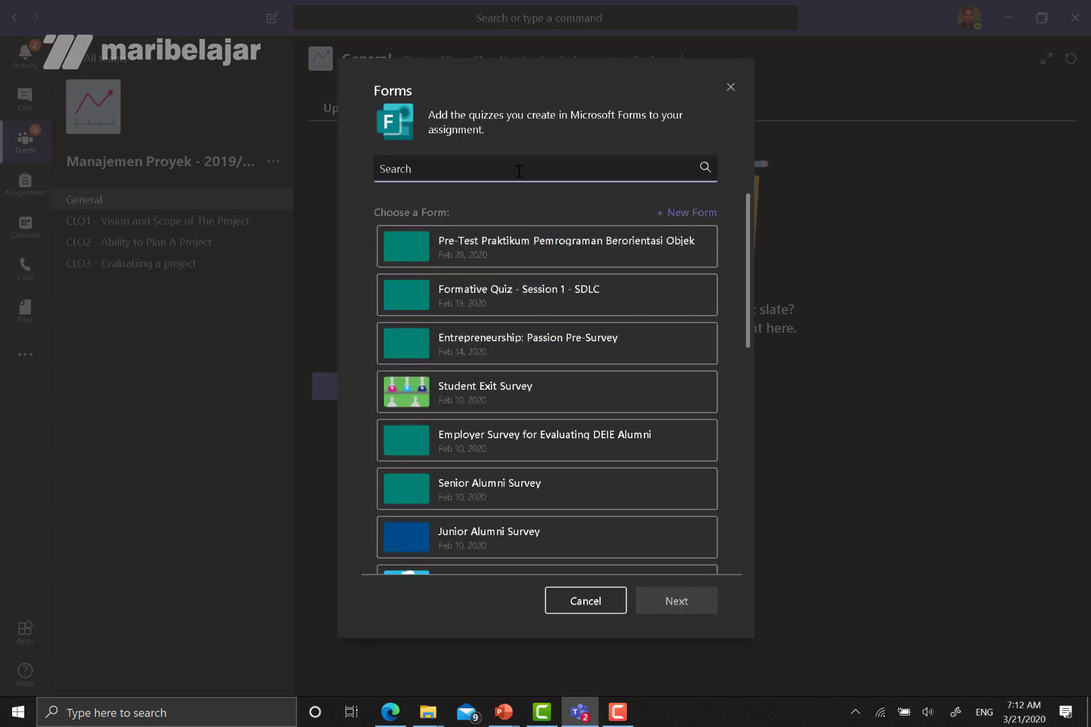
type("manaje")
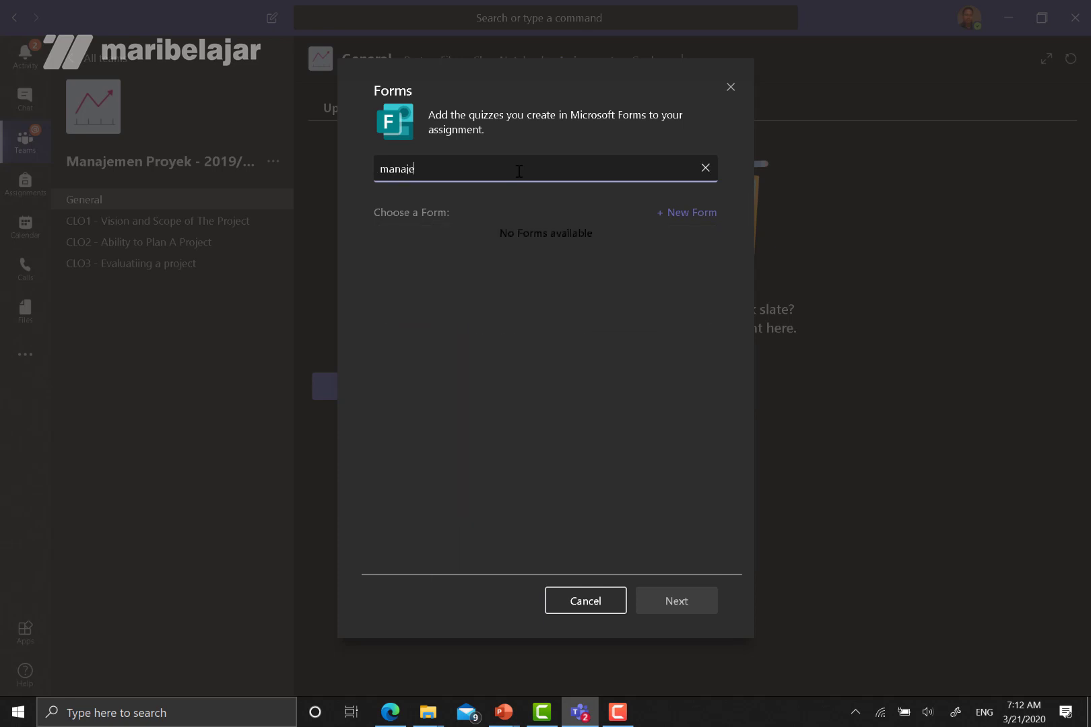
type("men")
left_click(599, 599)
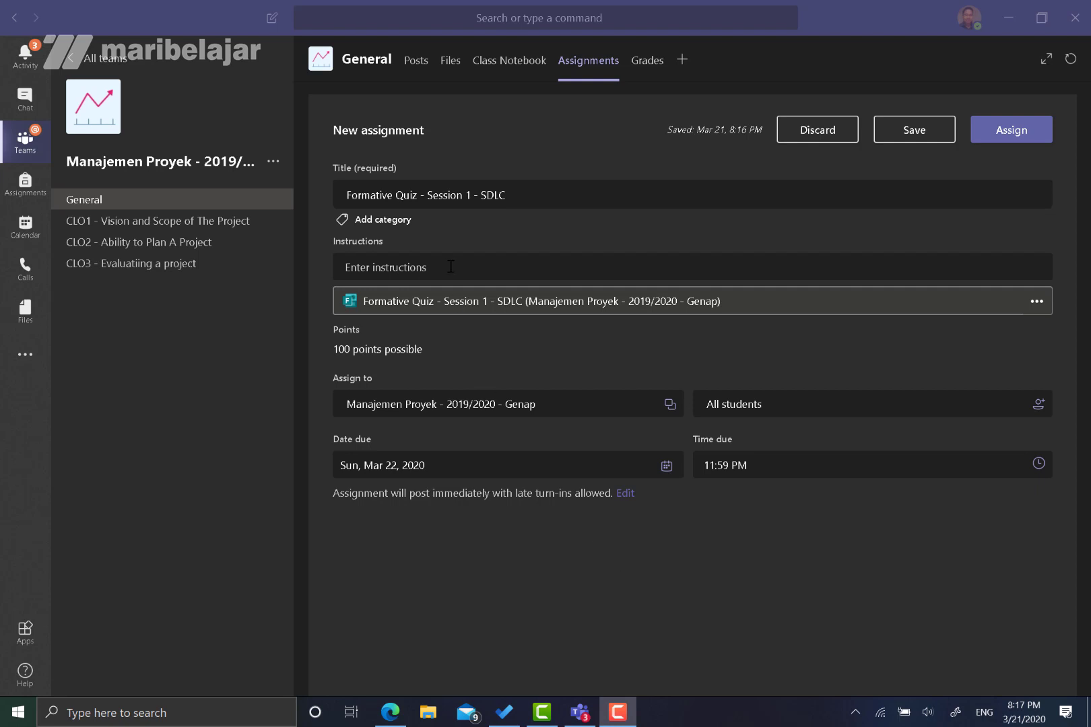
- Add the category CLO1 to the "Formative Quiz - Session 1 - SDLC" assignment and assign it to the class
left_click(397, 222)
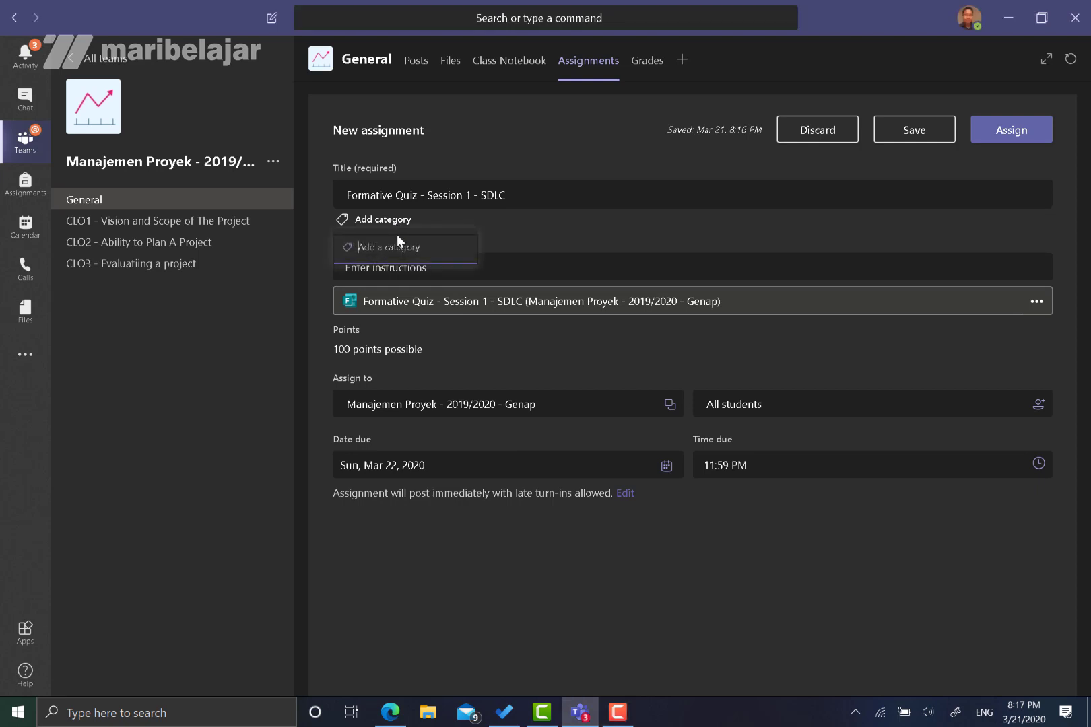
type("CLO1")
key("Return")
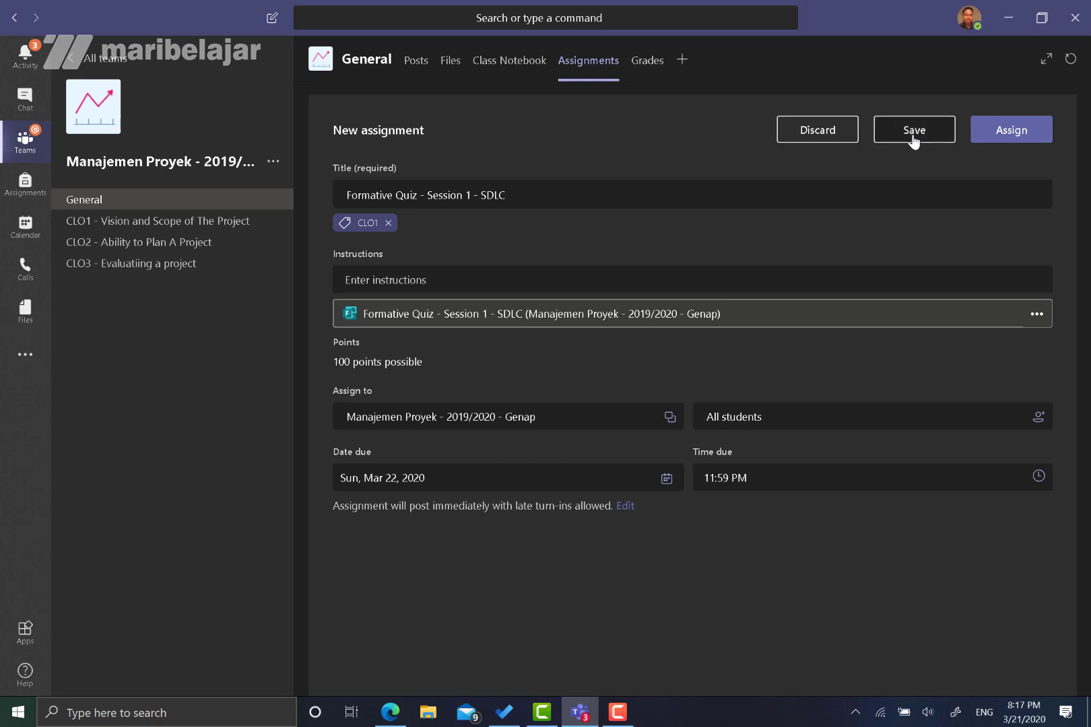
left_click(1000, 132)
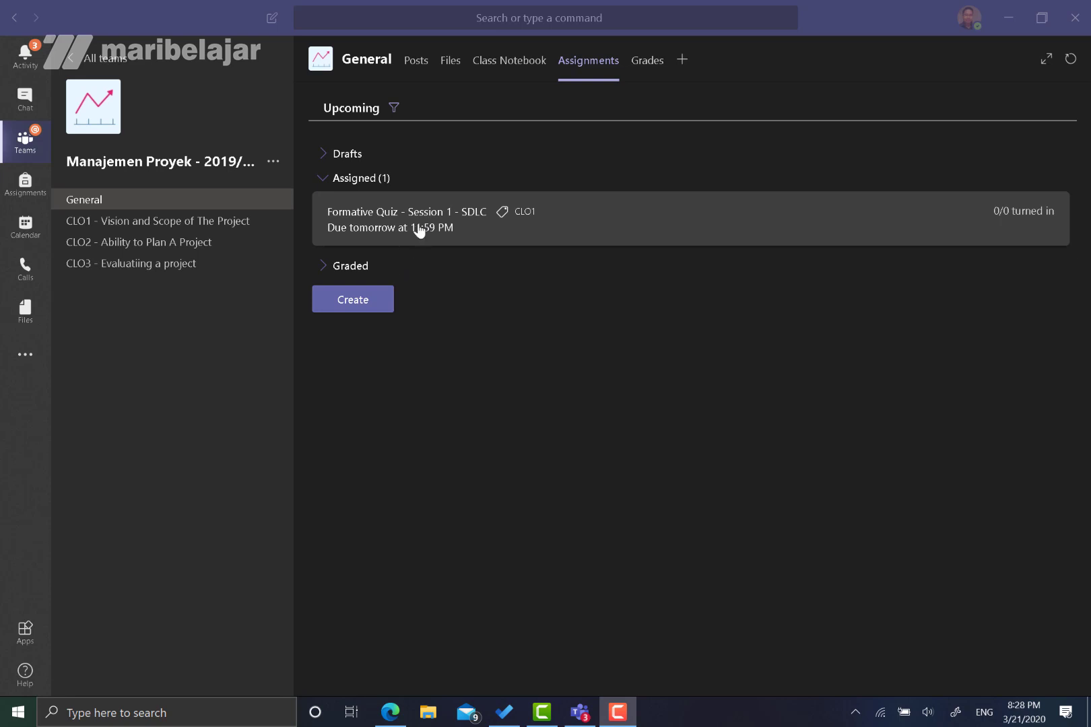
- Create a new regular assignment titled "Tugas 1 - Mencari Contoh Artikel Kegagalan Proyek"
left_click(360, 317)
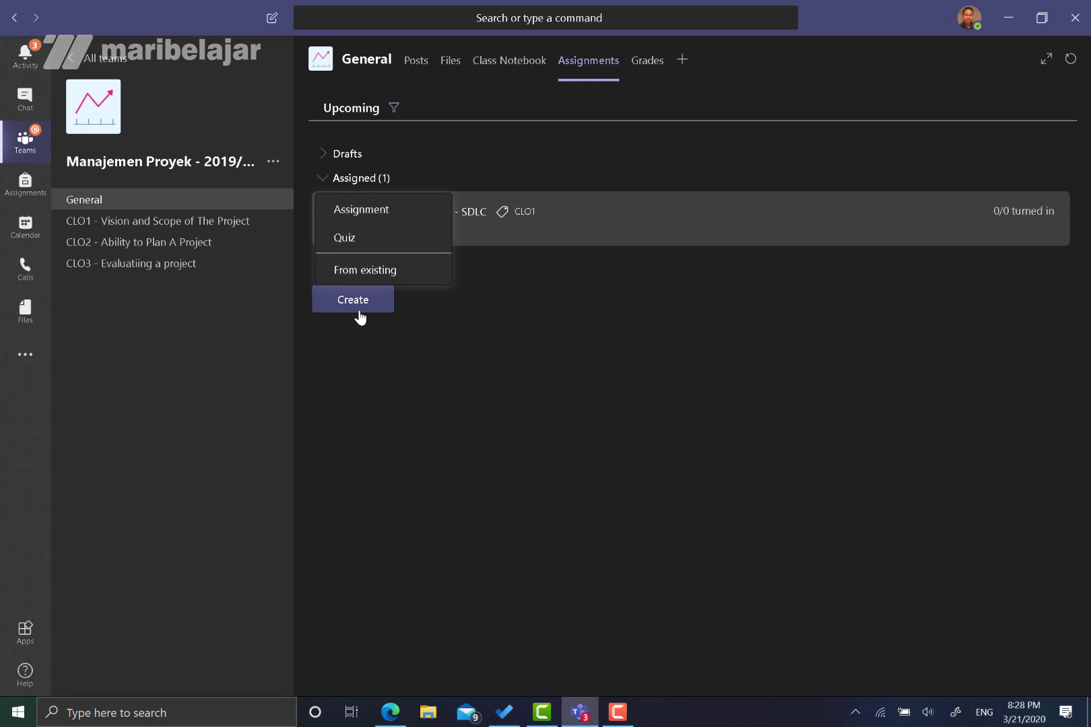
left_click(371, 217)
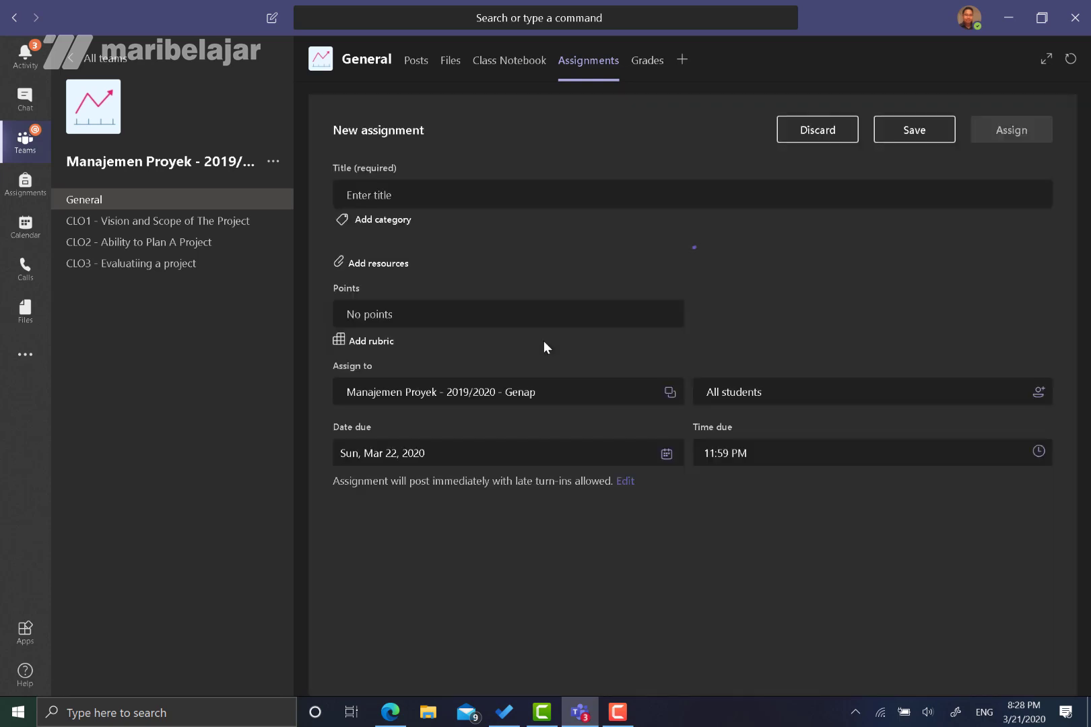
left_click(438, 190)
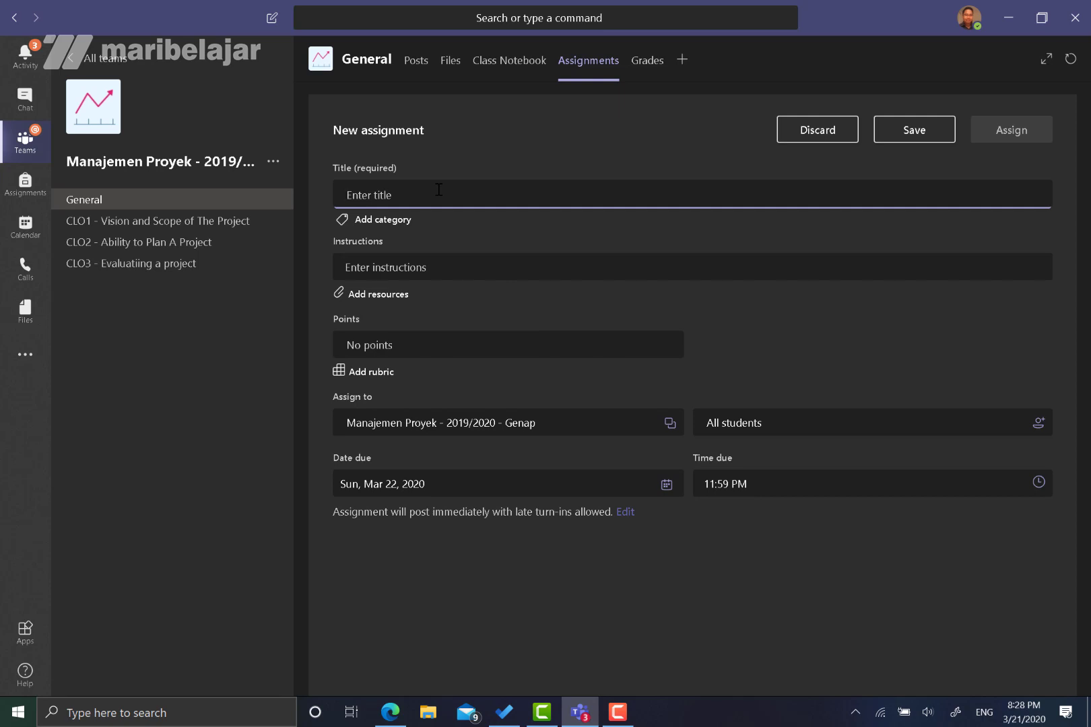
type("Tugas ")
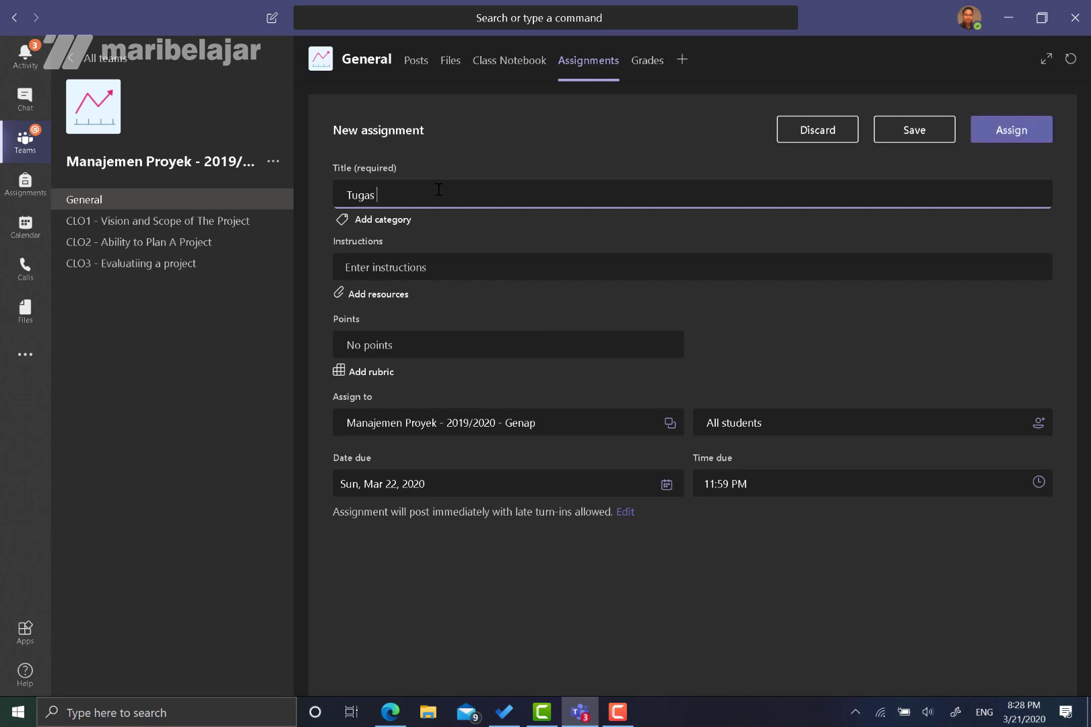
type("1 - Mencari Contoh Artikel Keg")
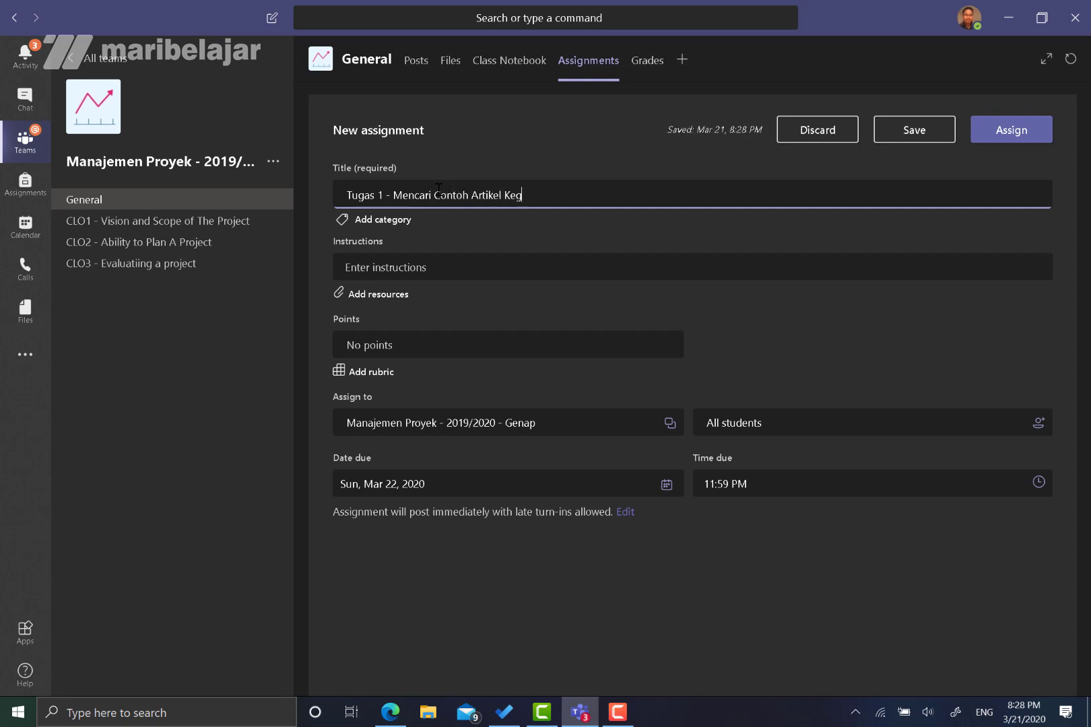
type("agalan Proyek")
- Give the assignment the category CLO1 and the instructions "Silahkan cari artikel mengenai berbagai kegagalan proyek dan merangkumnya"
left_click(399, 227)
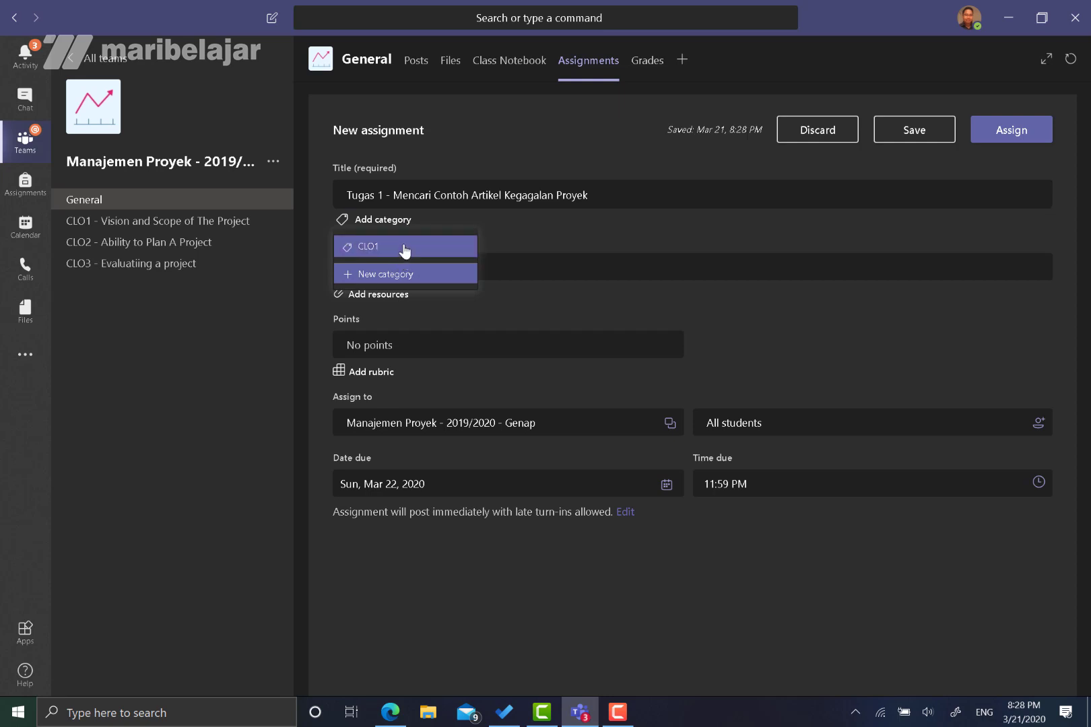
left_click(405, 249)
left_click(449, 281)
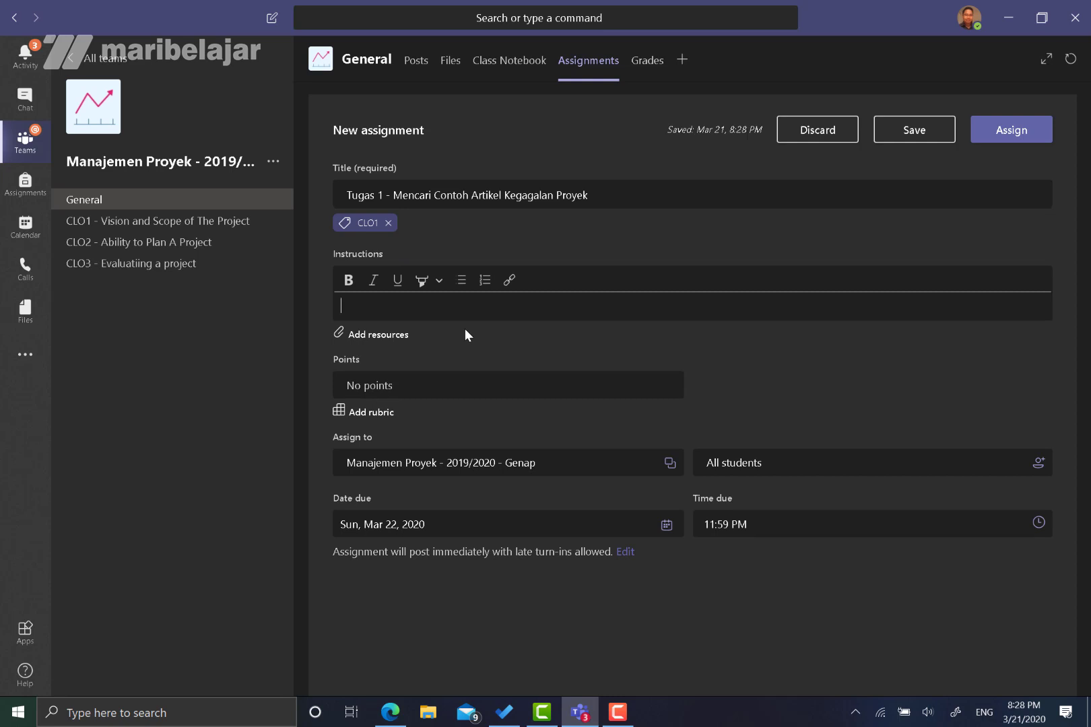
type("Silahkan cari artikel men")
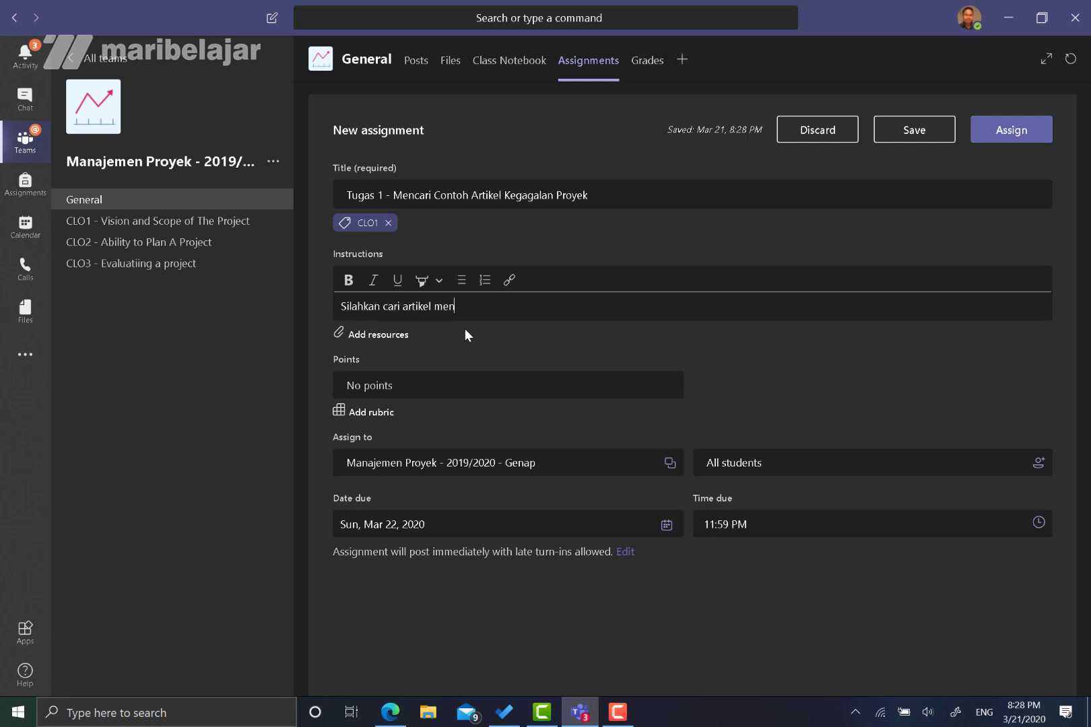
type("genai berbagai kegagalan proy")
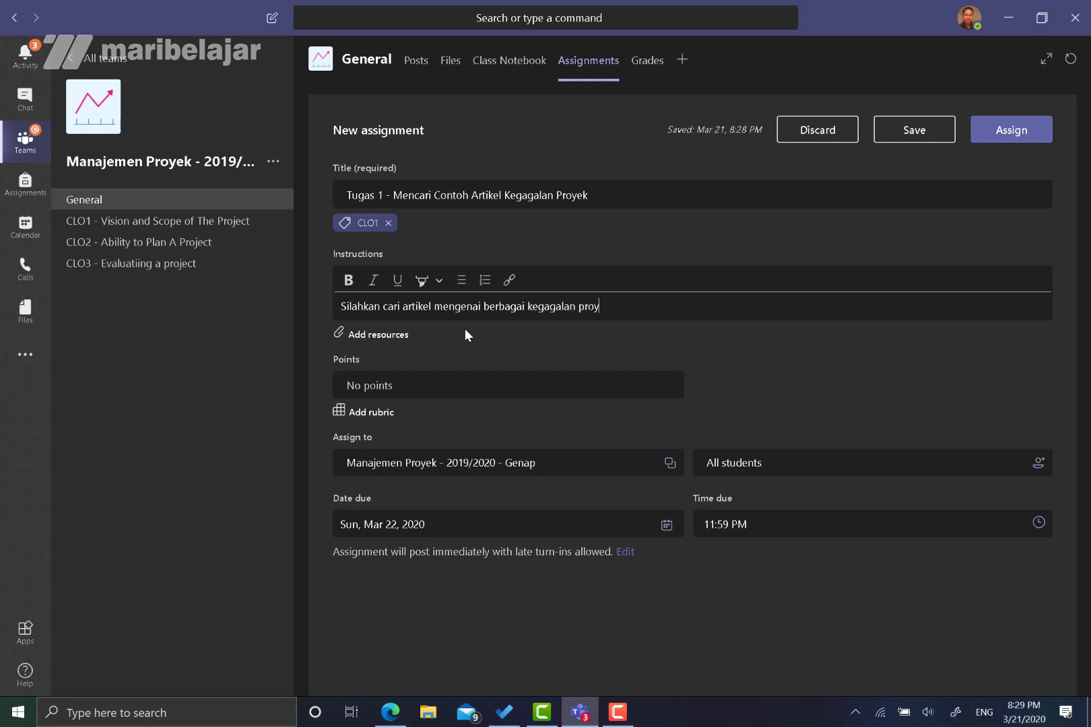
type("ek dan merangkumnya")
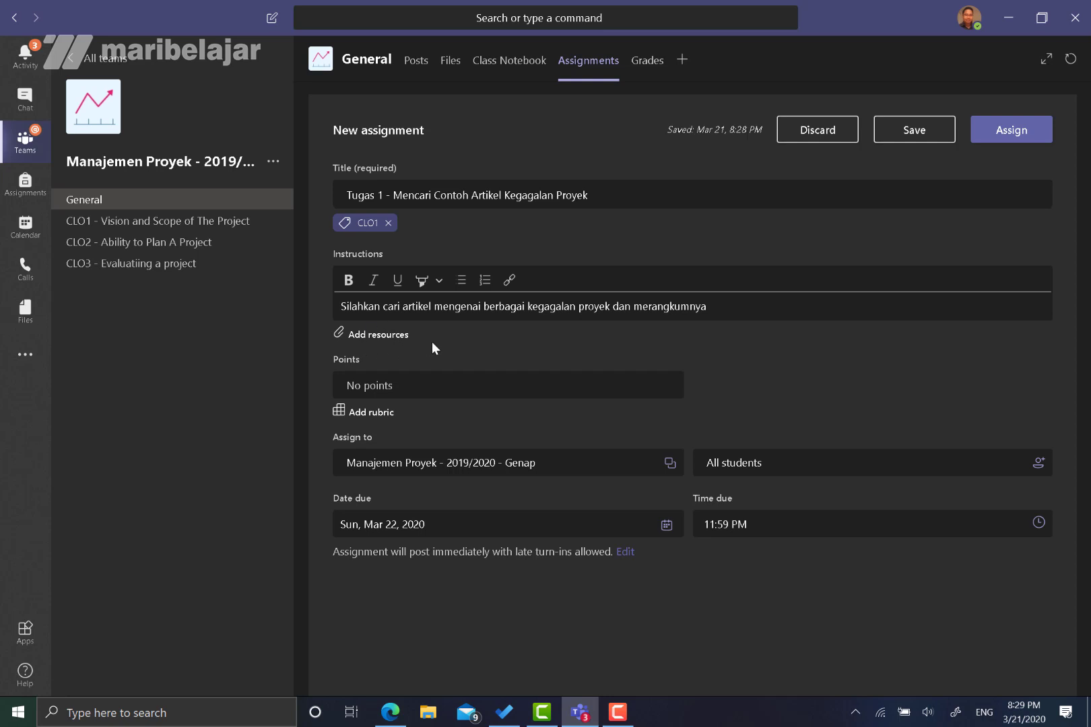
- Append "mengikuti format berikut." to the instructions and attach a new Word document named "Template Artikel Rangkuman Kegagalan Proyek"
type(" mengikuti format berikut.")
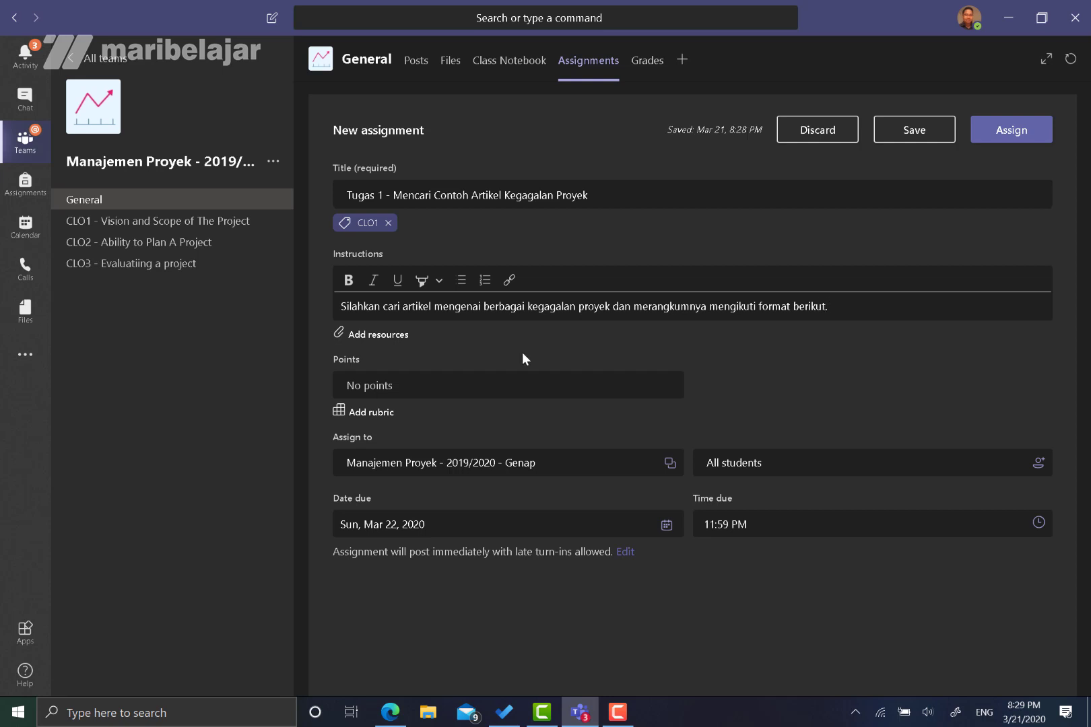
left_click(377, 336)
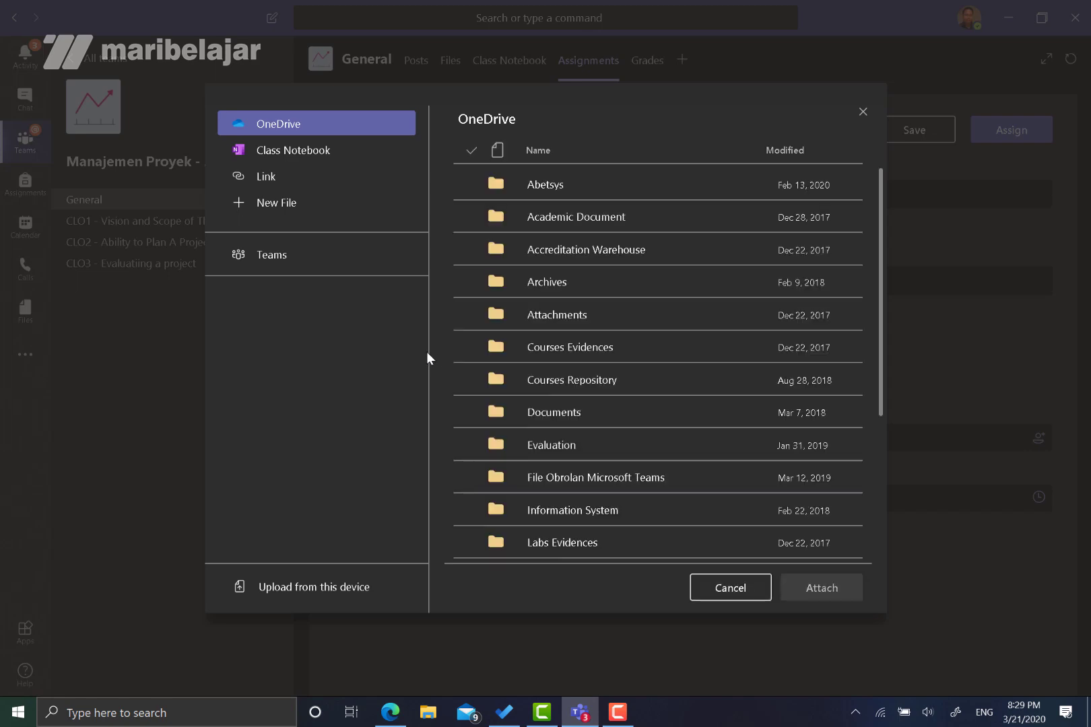
scroll(596, 345, "down", 3)
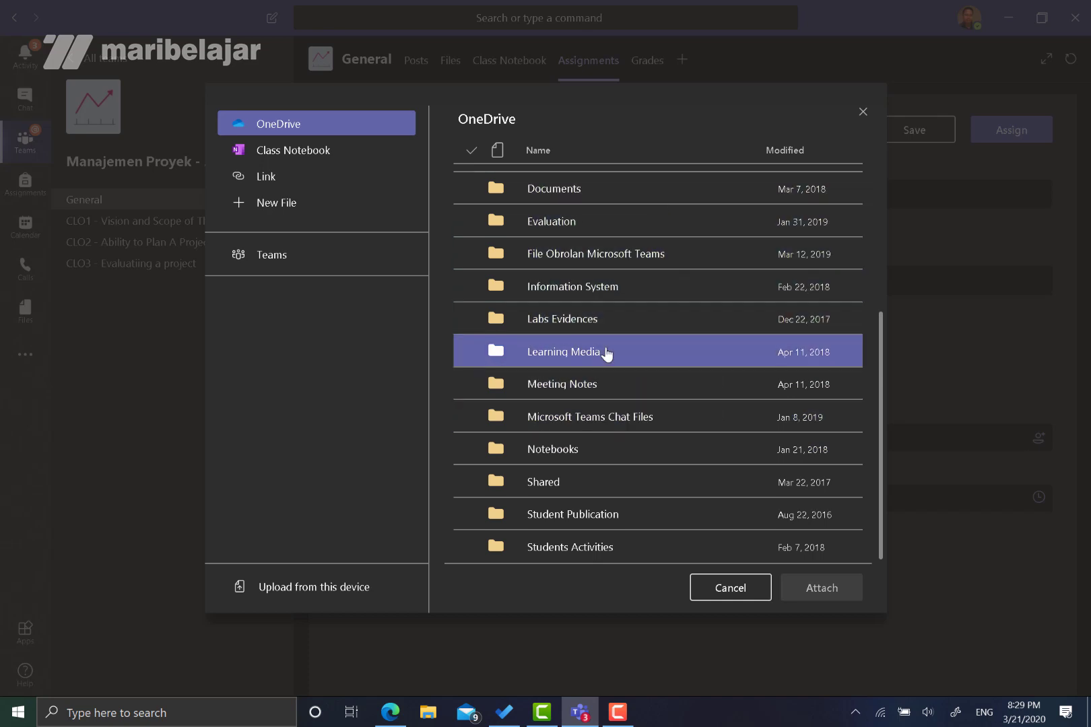
left_click(283, 215)
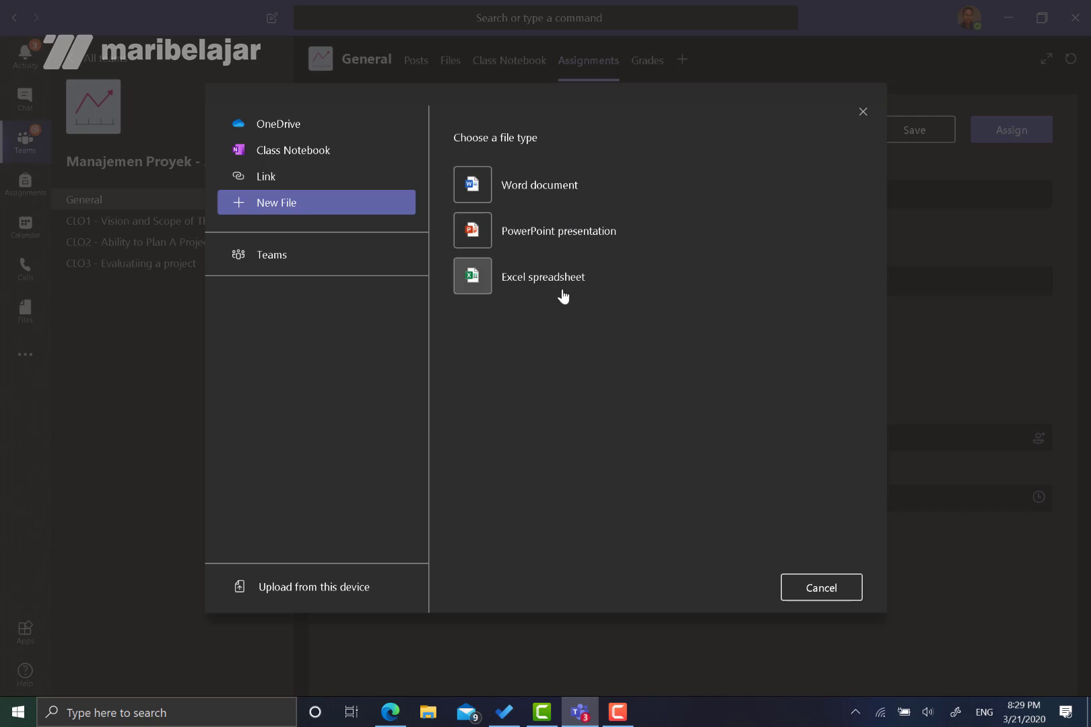
left_click(543, 201)
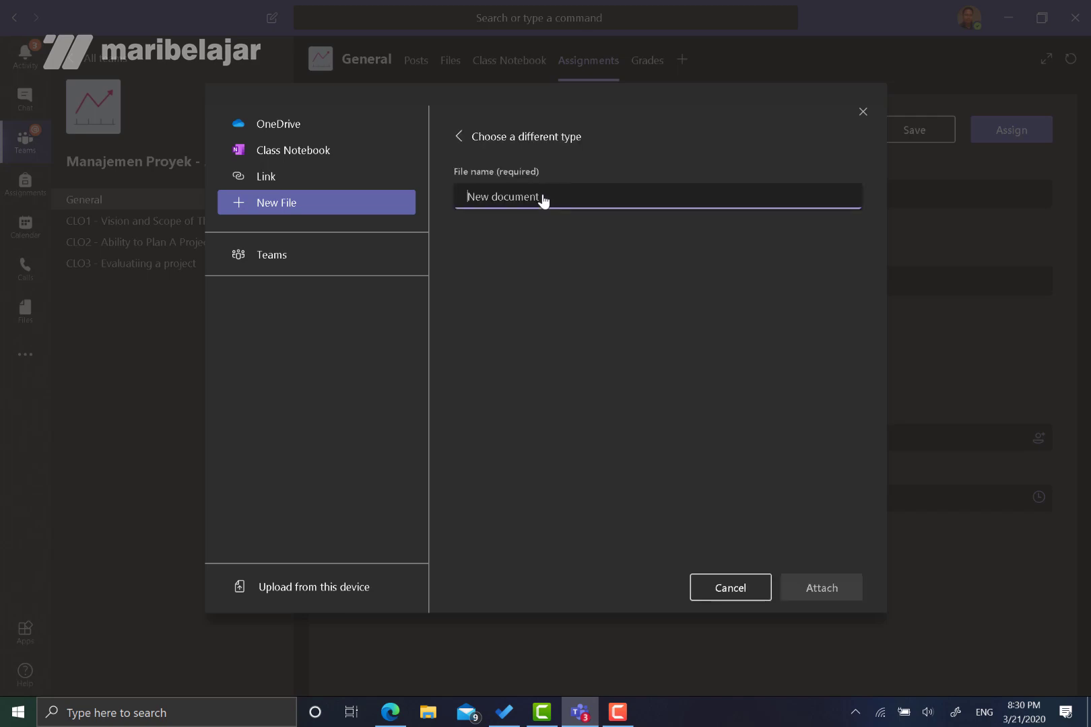
type("Templare")
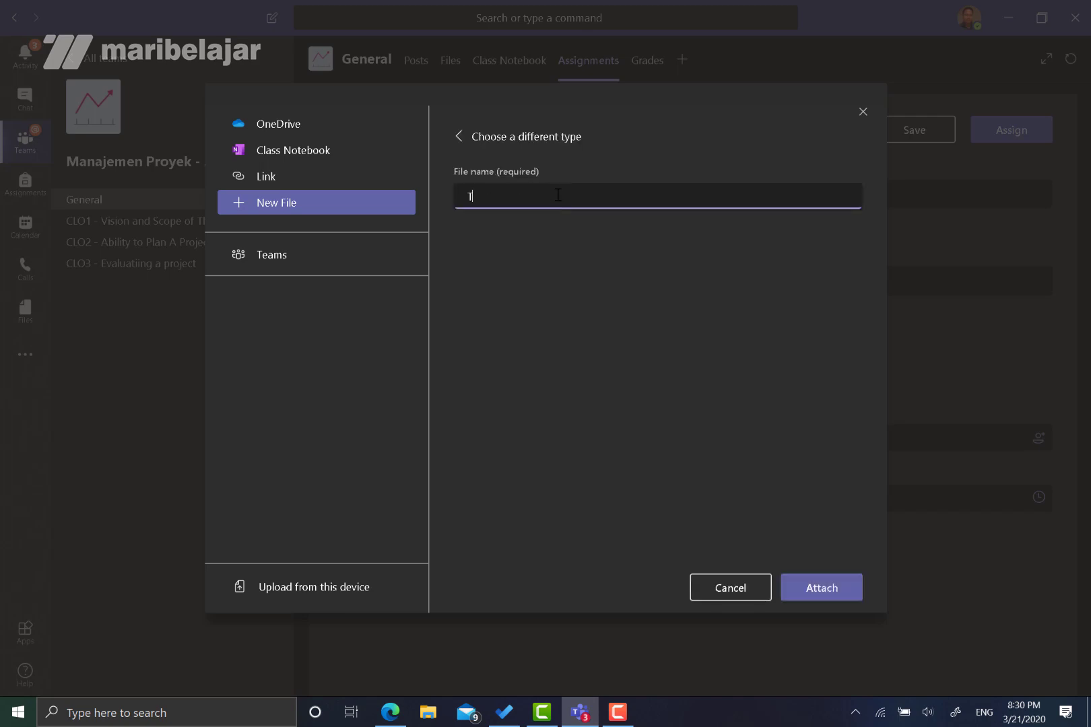
key("BackSpace")
key("BackSpace")
type("te Artikel Rangkuman Kegagal")
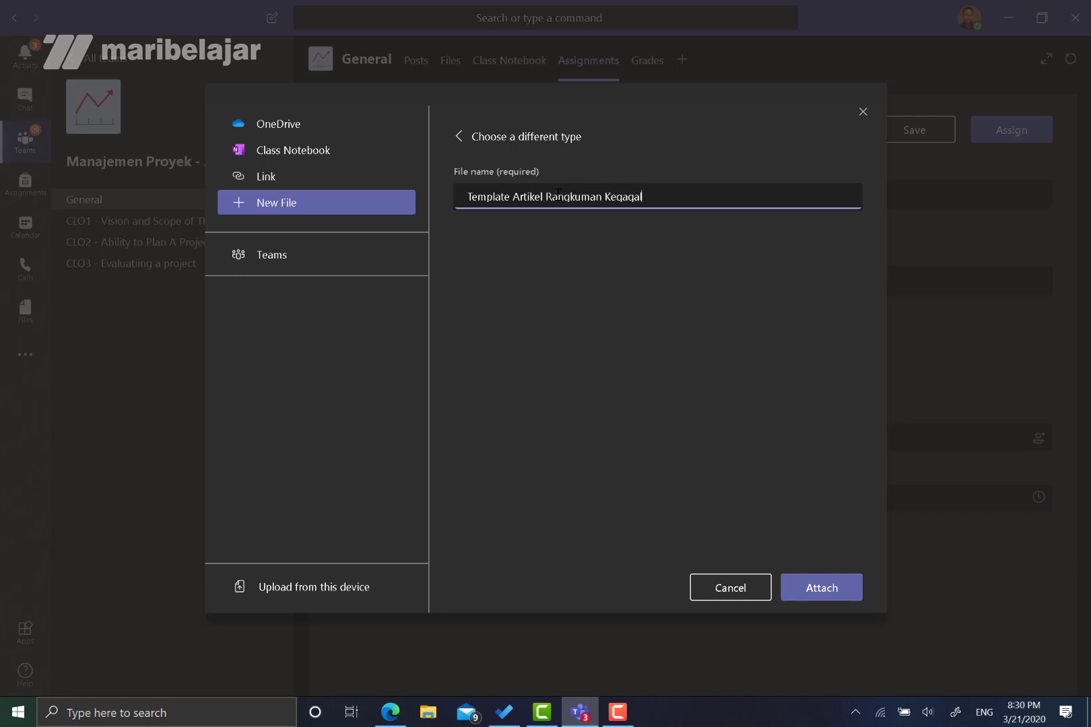
type("an Proyek")
left_click(833, 587)
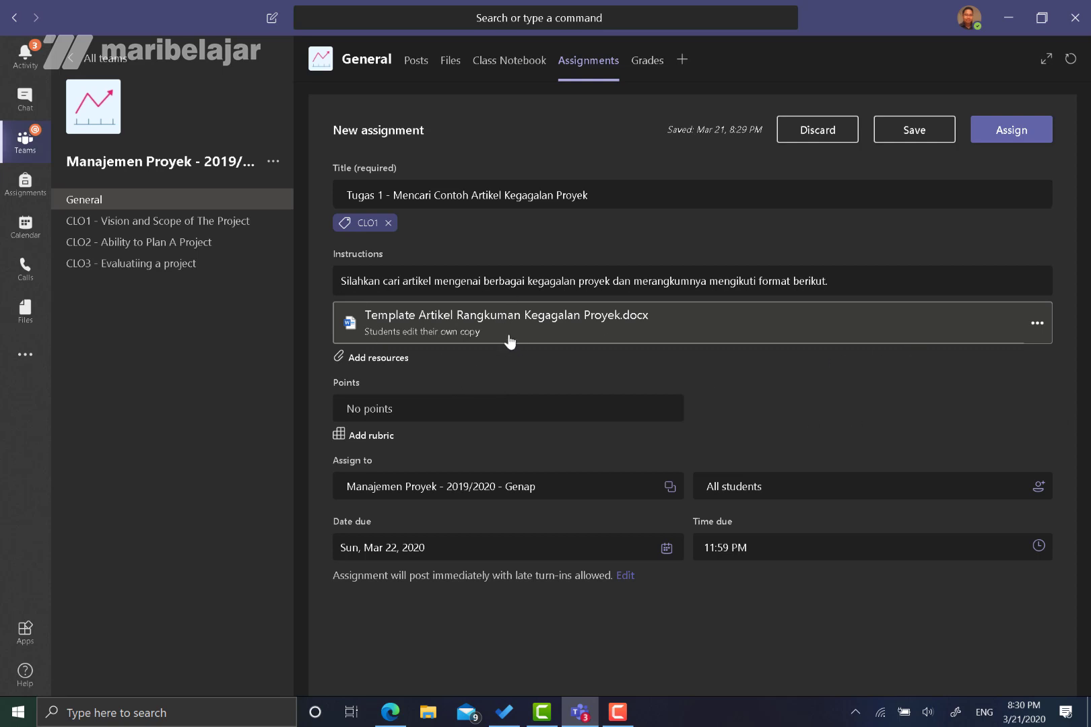
- Check the student editing options of the attached Word template and set the assignment's points to 100
left_click(1037, 324)
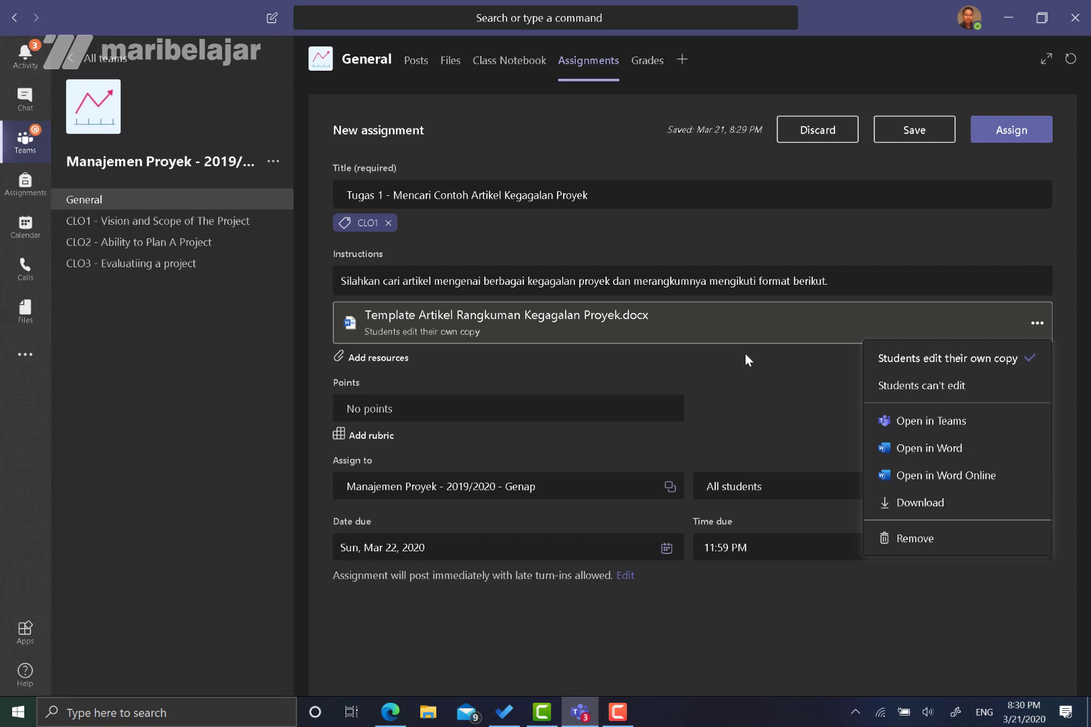
left_click(750, 374)
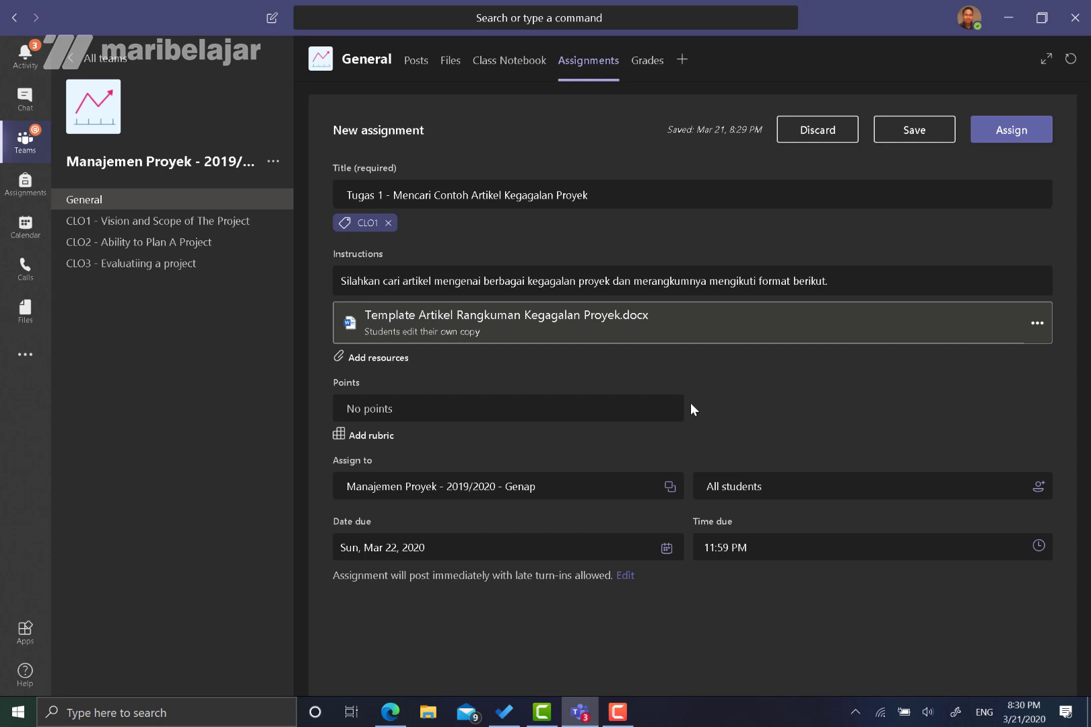
left_click(554, 408)
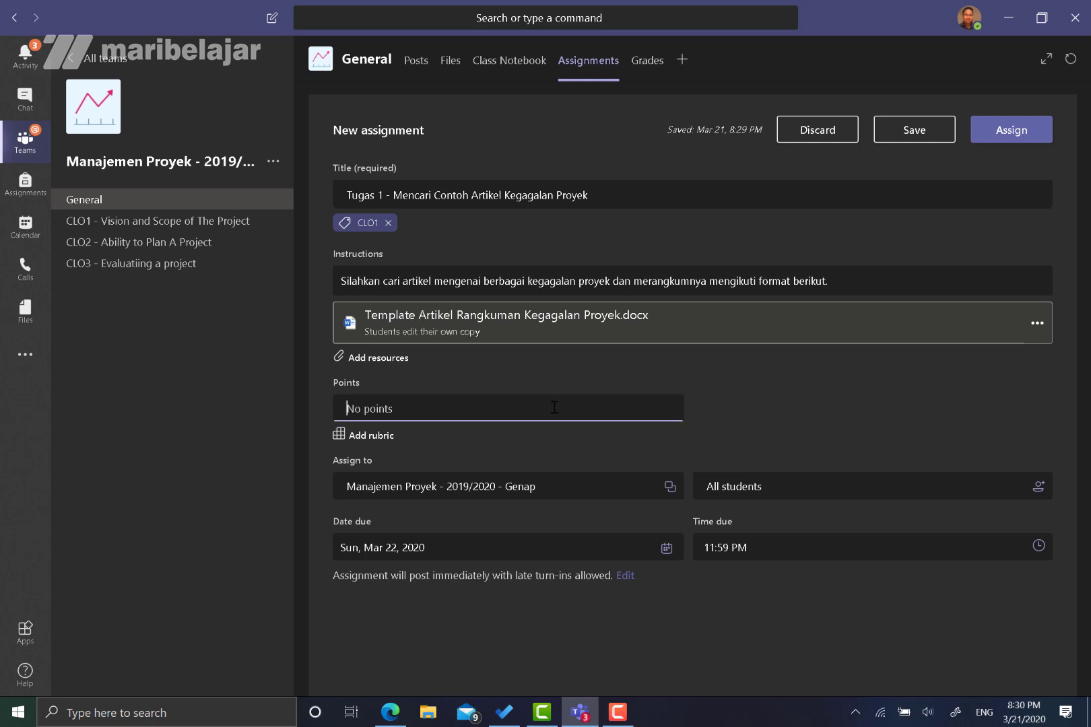
type("100")
left_click(790, 418)
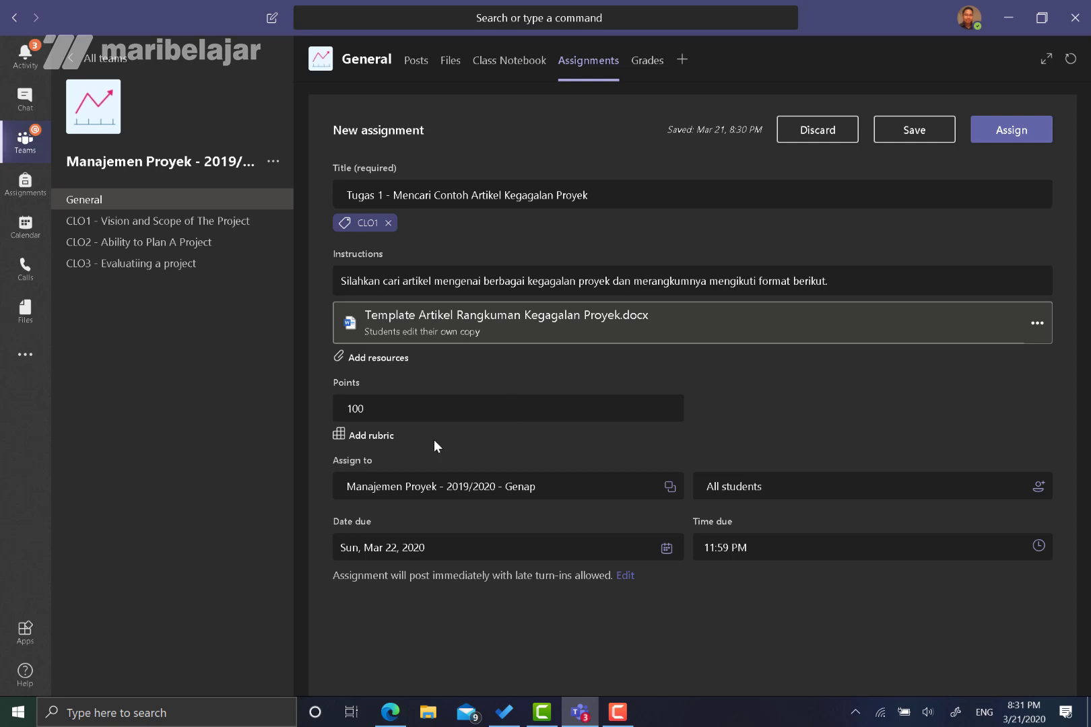
- Attach the existing "Problem Analysis" rubric after reviewing its grading criteria, and assign the task to the class
left_click(363, 438)
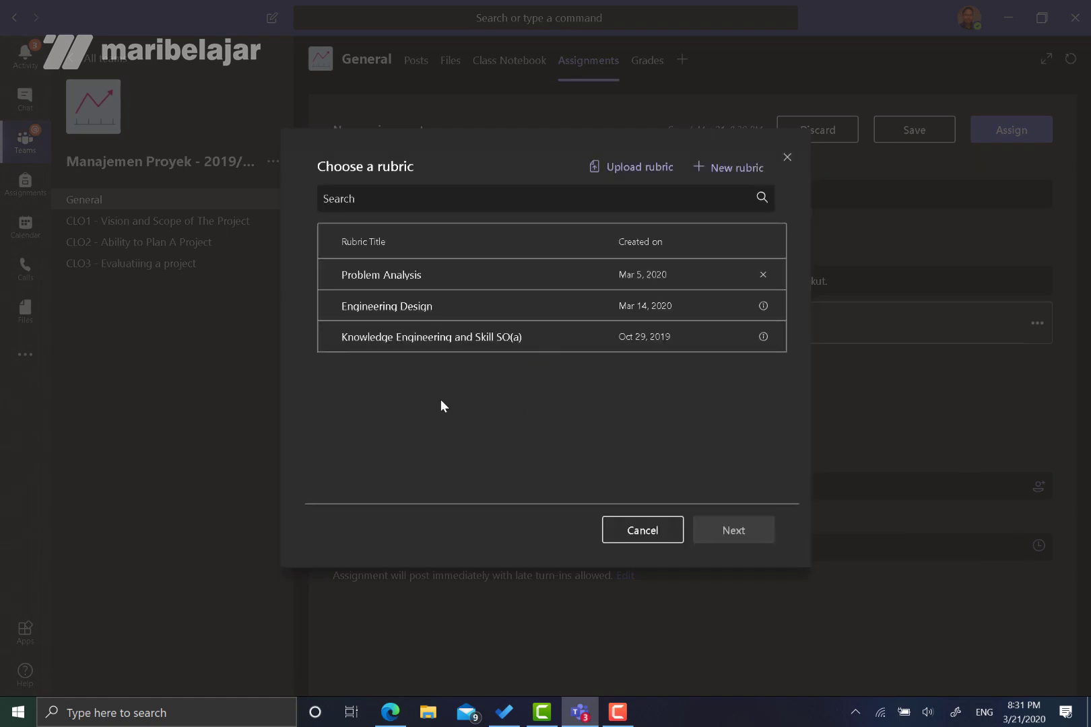
left_click(507, 337)
left_click(490, 285)
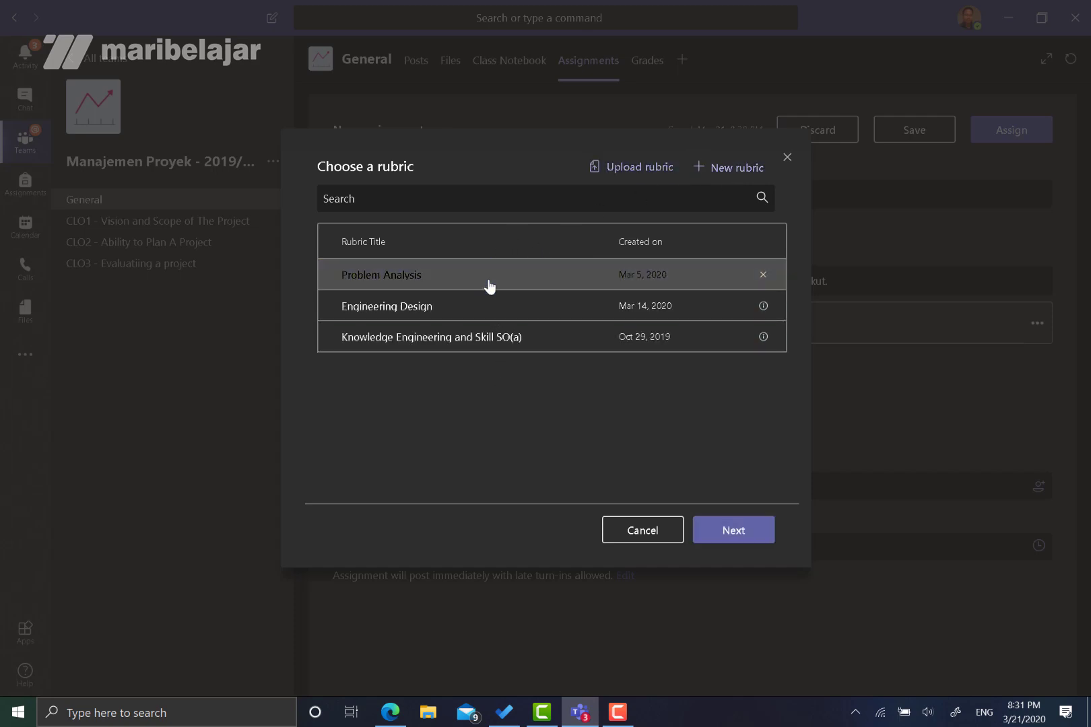
left_click(725, 535)
scroll(530, 416, "down", 1)
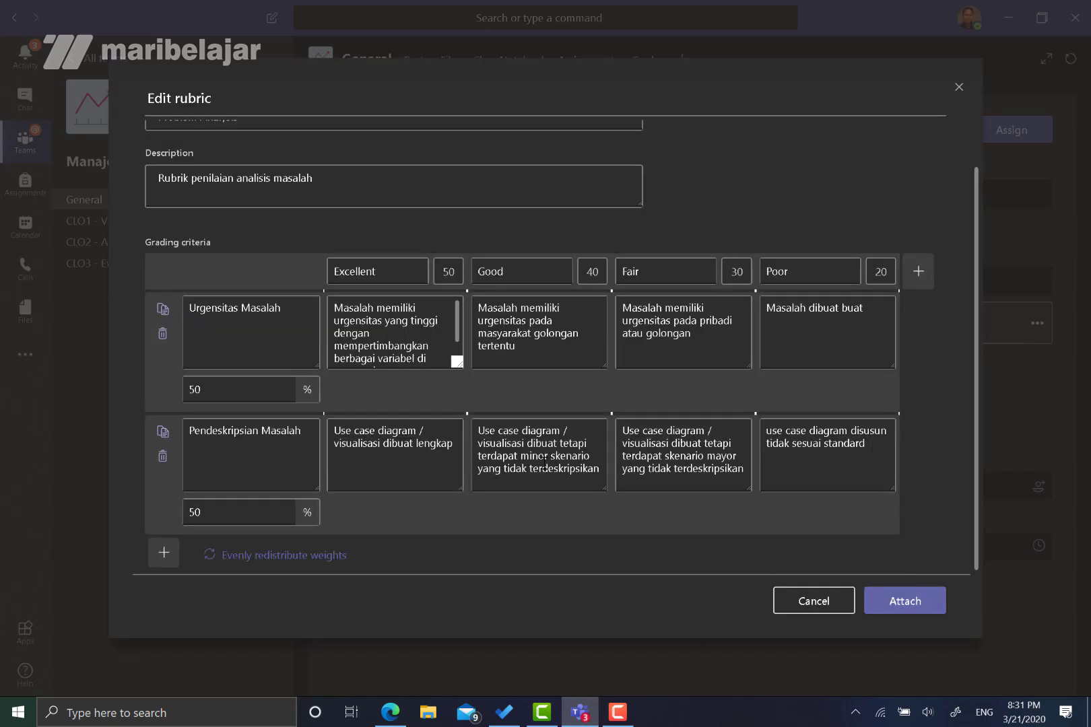
scroll(485, 426, "up", 1)
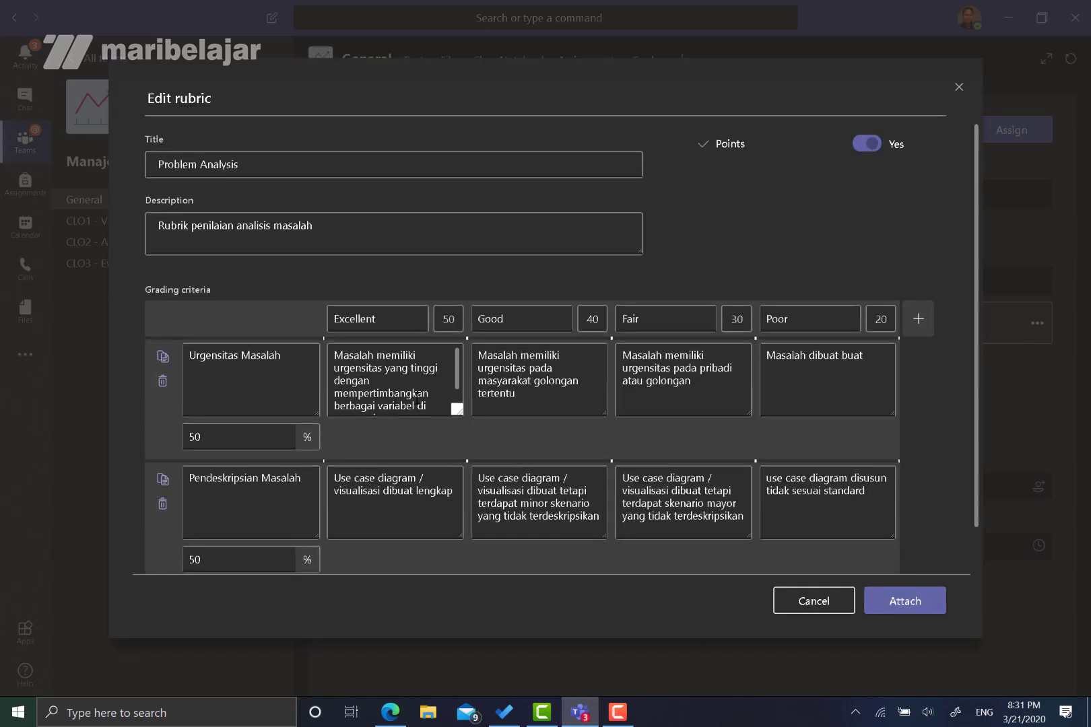
scroll(412, 455, "down", 1)
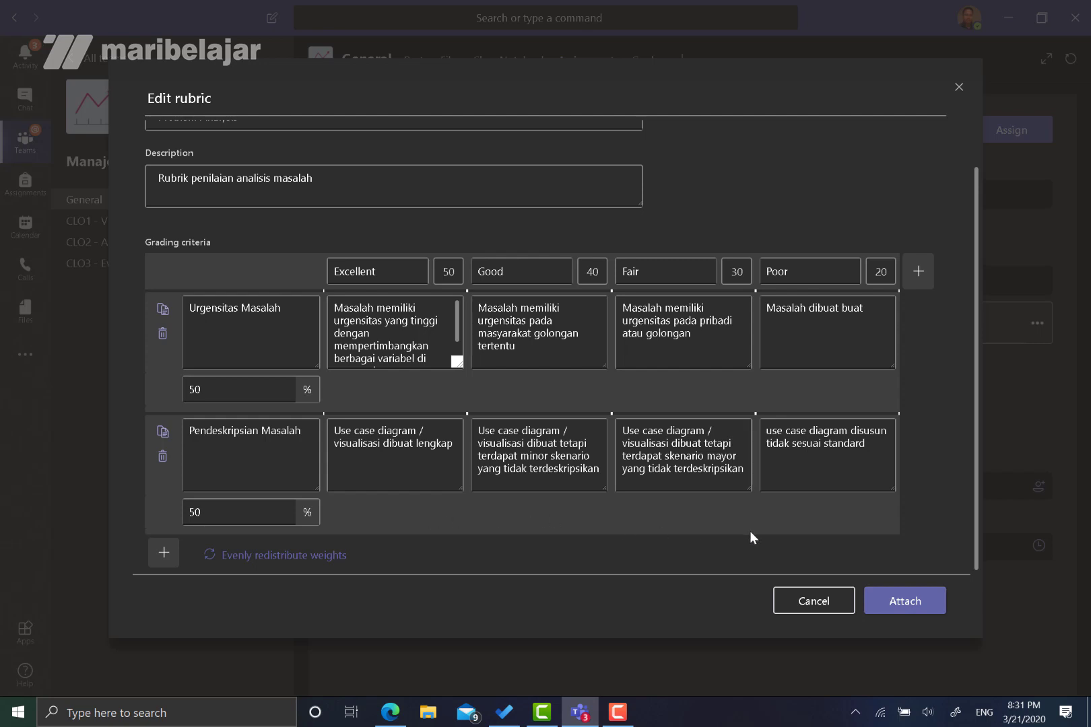
left_click(919, 611)
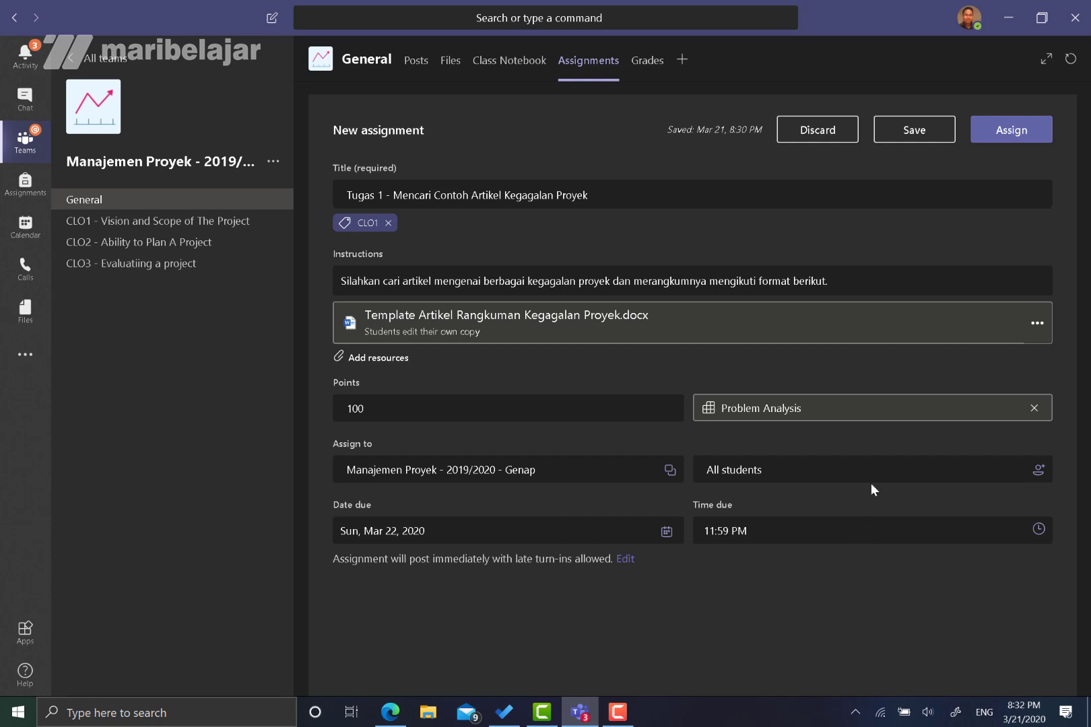
left_click(1011, 130)
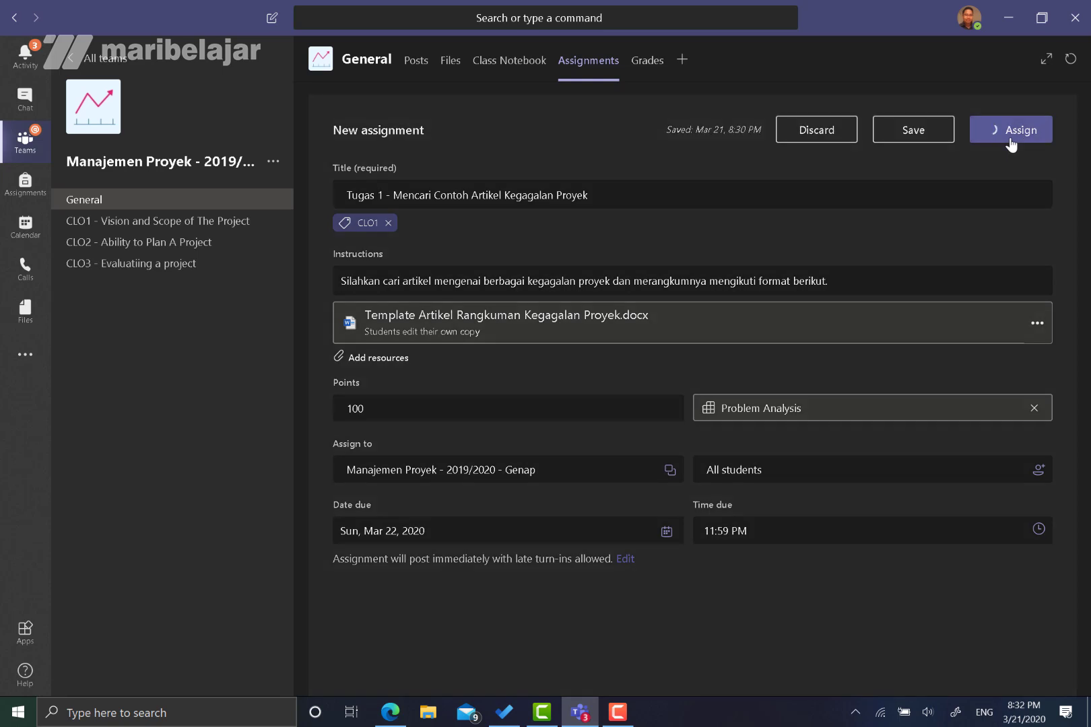